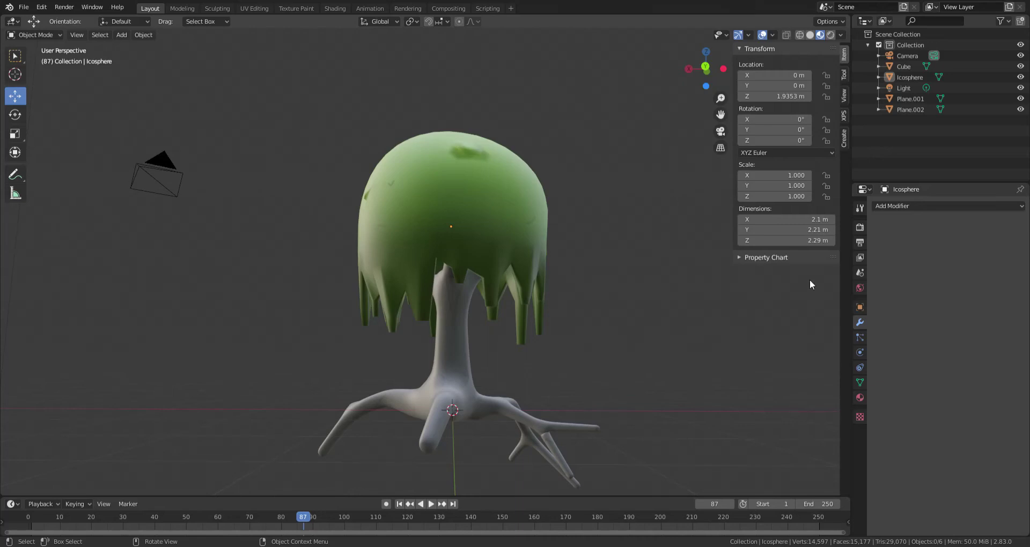
Orbit and zoom around the tree to inspect the canopy from several angles.
{"action": "left_click_drag", "start_coordinate": [694, 69], "coordinate": [665, 107]}
{"action": "scroll", "coordinate": [441, 234], "scroll_direction": "down", "scroll_amount": 6}
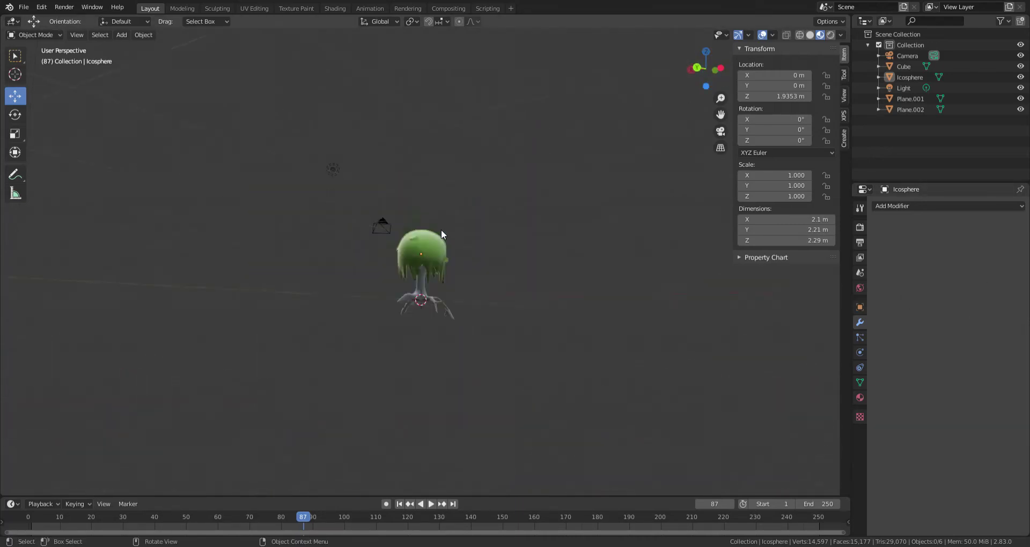
{"action": "scroll", "coordinate": [459, 240], "scroll_direction": "up", "scroll_amount": 1}
{"action": "scroll", "coordinate": [461, 251], "scroll_direction": "up", "scroll_amount": 5}
{"action": "scroll", "coordinate": [461, 250], "scroll_direction": "up", "scroll_amount": 3}
{"action": "mouse_move", "coordinate": [462, 249]}
{"action": "middle_mouse_down"}
{"action": "mouse_move", "coordinate": [582, 278]}
{"action": "mouse_move", "coordinate": [753, 247]}
{"action": "middle_mouse_up"}
{"action": "scroll", "coordinate": [549, 225], "scroll_direction": "up", "scroll_amount": 2}
{"action": "scroll", "coordinate": [538, 232], "scroll_direction": "up", "scroll_amount": 2}
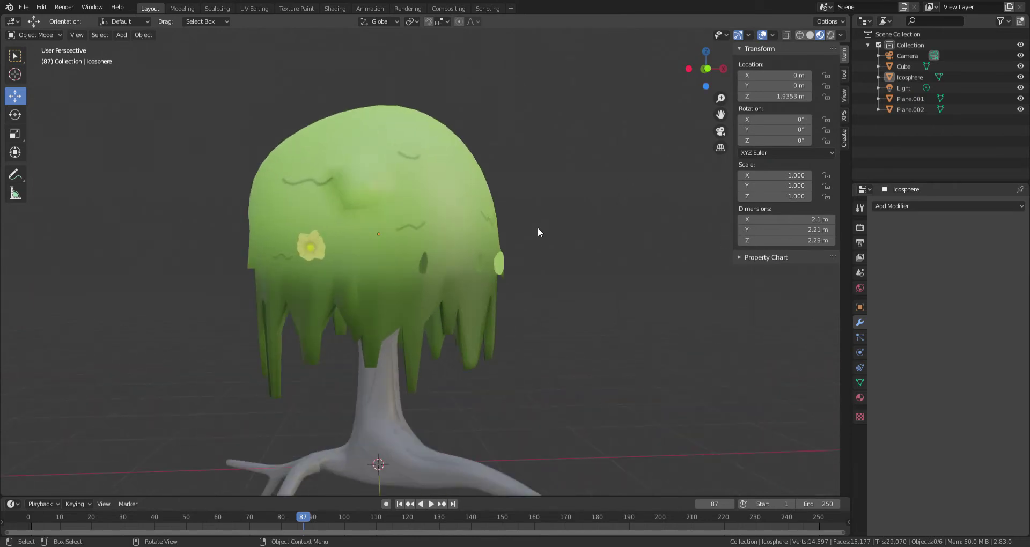
{"action": "scroll", "coordinate": [538, 230], "scroll_direction": "down", "scroll_amount": 5}
{"action": "scroll", "coordinate": [526, 250], "scroll_direction": "up", "scroll_amount": 6}
{"action": "mouse_move", "coordinate": [533, 273]}
{"action": "middle_mouse_down"}
{"action": "mouse_move", "coordinate": [413, 263]}
{"action": "mouse_move", "coordinate": [516, 281]}
{"action": "mouse_move", "coordinate": [536, 250]}
{"action": "middle_mouse_up"}
{"action": "scroll", "coordinate": [422, 265], "scroll_direction": "down", "scroll_amount": 3}
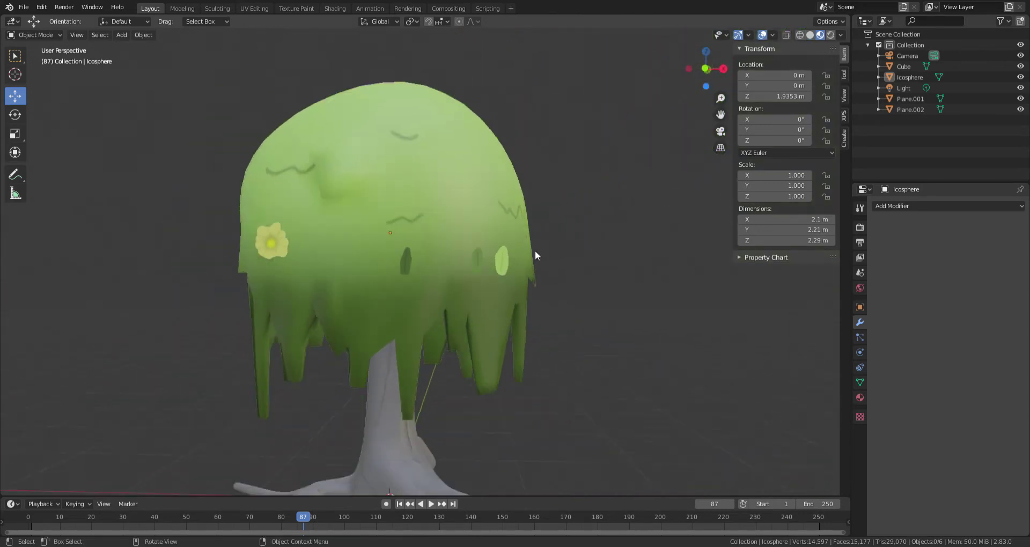
{"action": "scroll", "coordinate": [503, 234], "scroll_direction": "down", "scroll_amount": 1}
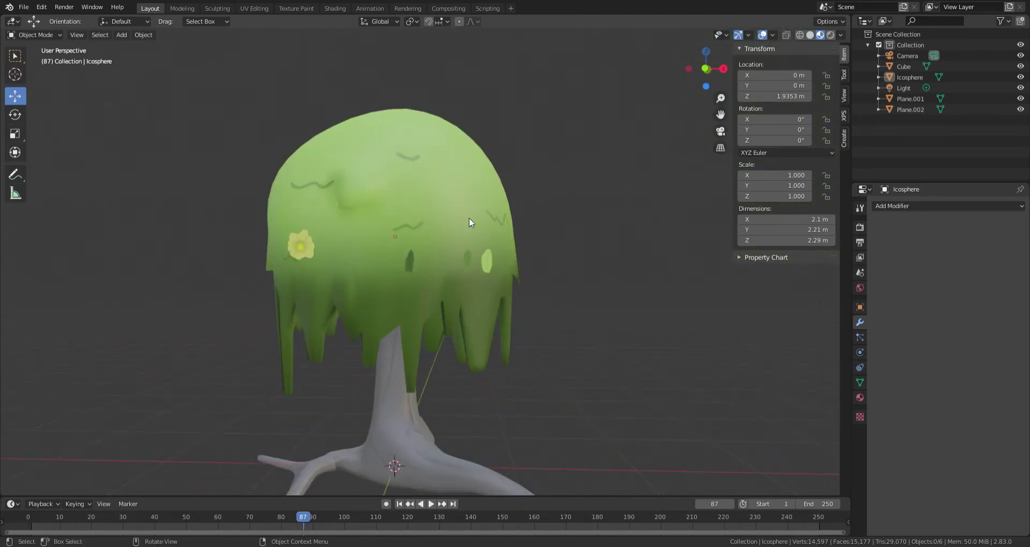
Select the leaf-row object Plane.002 and enter Edit Mode.
{"action": "left_click", "coordinate": [308, 252]}
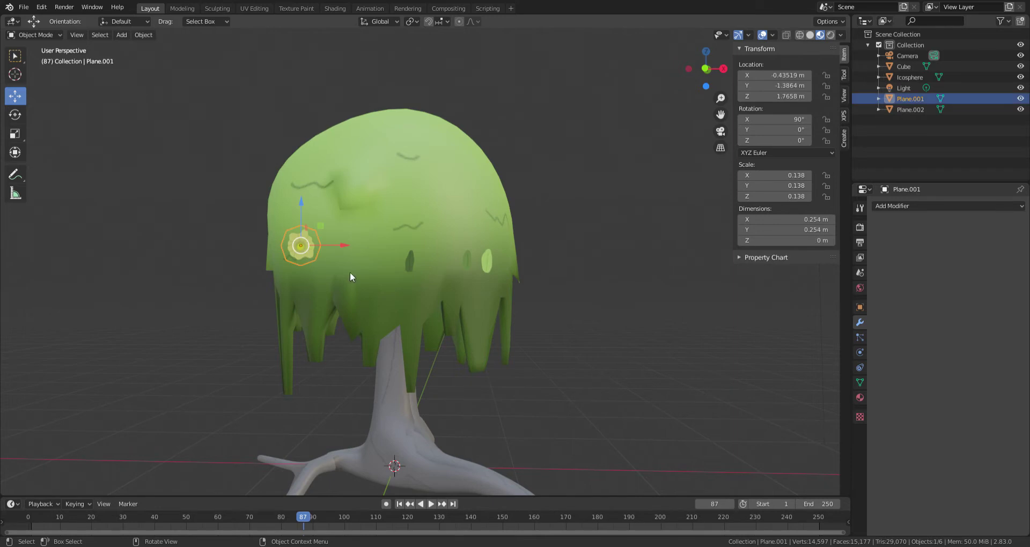
{"action": "middle_click_drag", "start_coordinate": [350, 272], "coordinate": [260, 313]}
{"action": "left_click", "coordinate": [55, 32]}
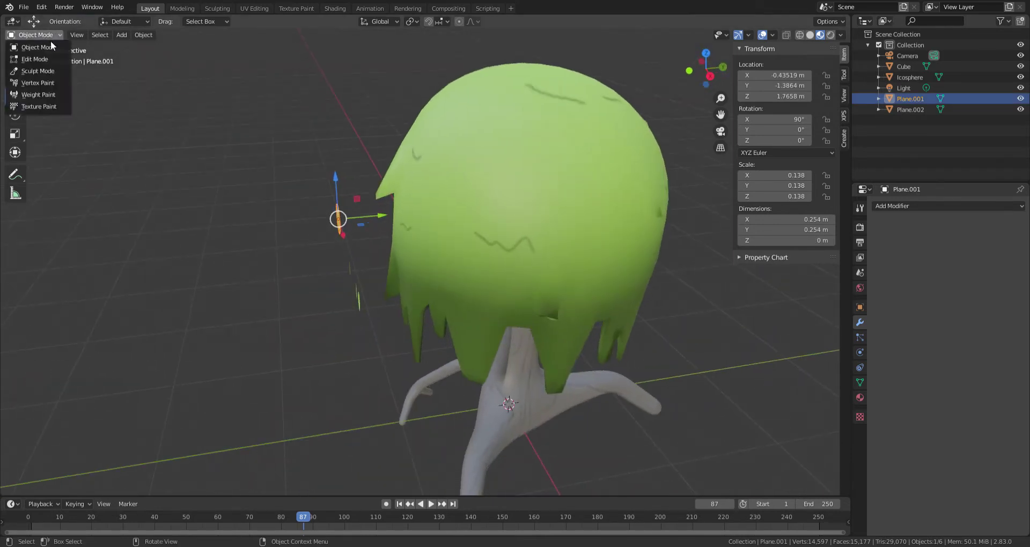
{"action": "middle_click_drag", "start_coordinate": [358, 266], "coordinate": [392, 259]}
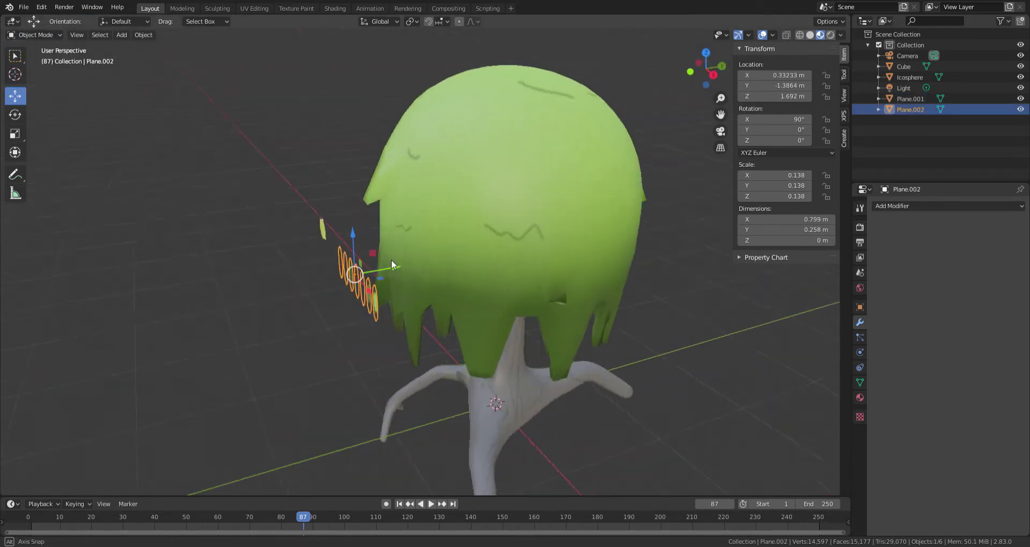
{"action": "left_click", "coordinate": [398, 271]}
{"action": "scroll", "coordinate": [279, 179], "scroll_direction": "up", "scroll_amount": 3}
{"action": "left_click", "coordinate": [44, 34]}
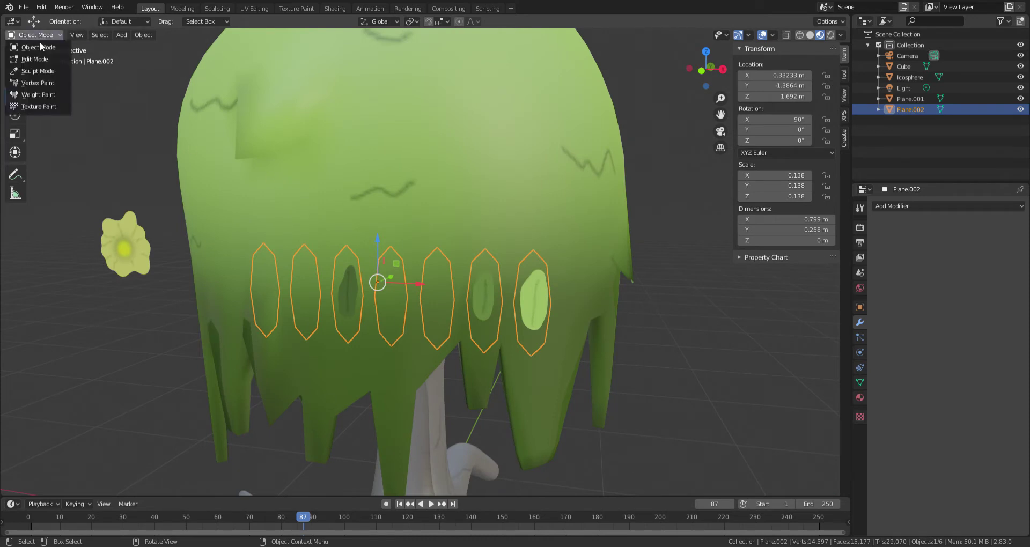
{"action": "left_click", "coordinate": [50, 60]}
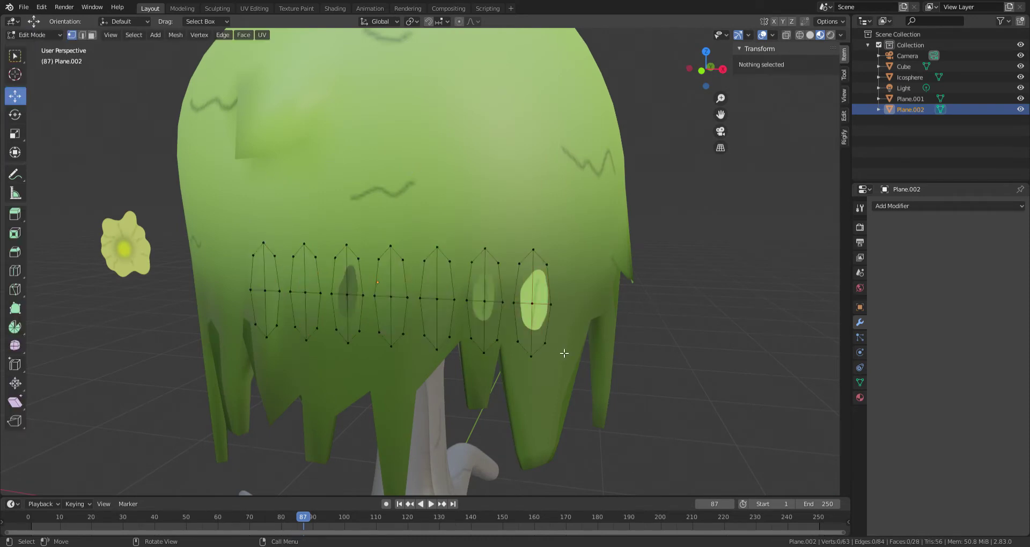
Duplicate the rightmost leaf island and separate the copy into its own object.
{"action": "key", "text": "l"}
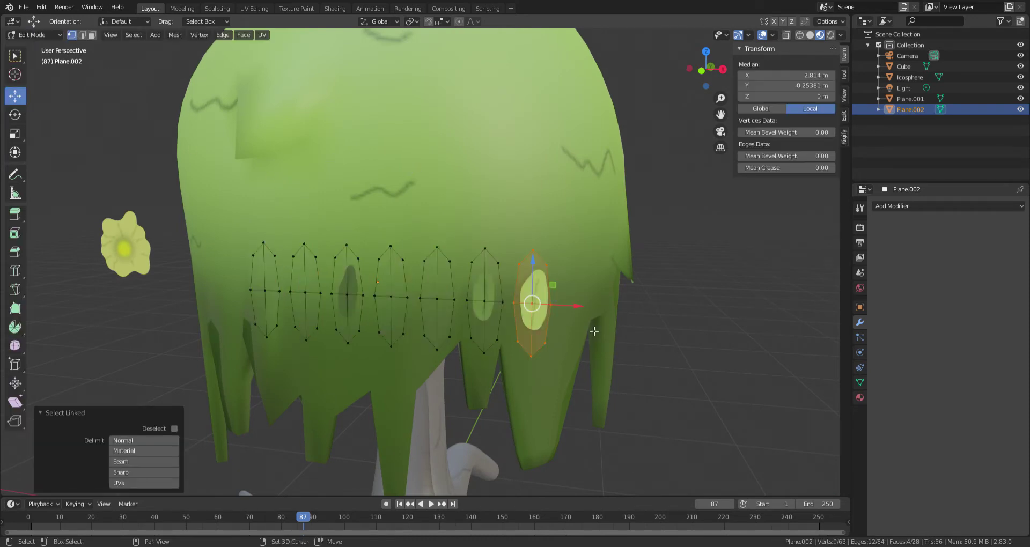
{"action": "key", "text": "shift+d"}
{"action": "left_click", "coordinate": [596, 332]}
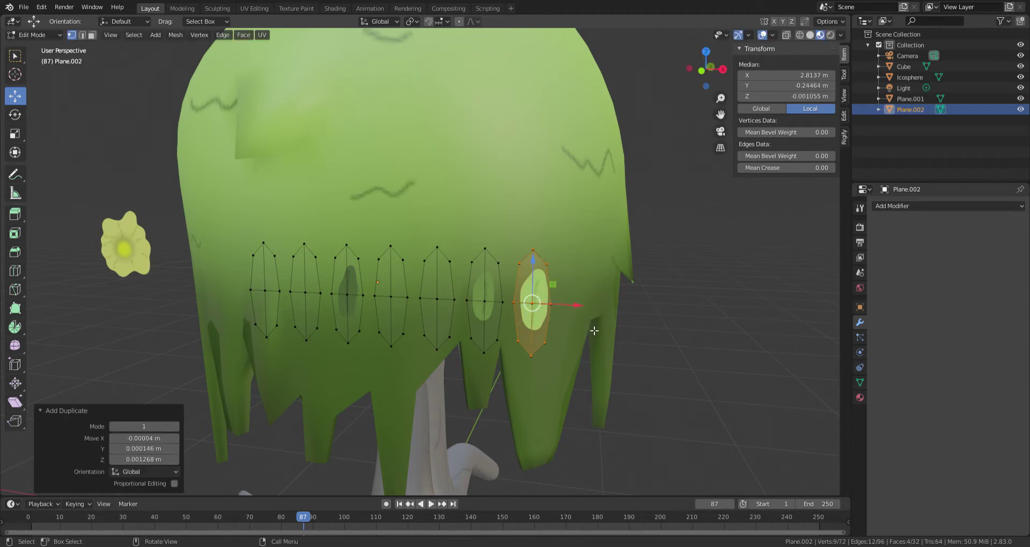
{"action": "right_click", "coordinate": [591, 327]}
{"action": "mouse_move", "coordinate": [531, 509]}
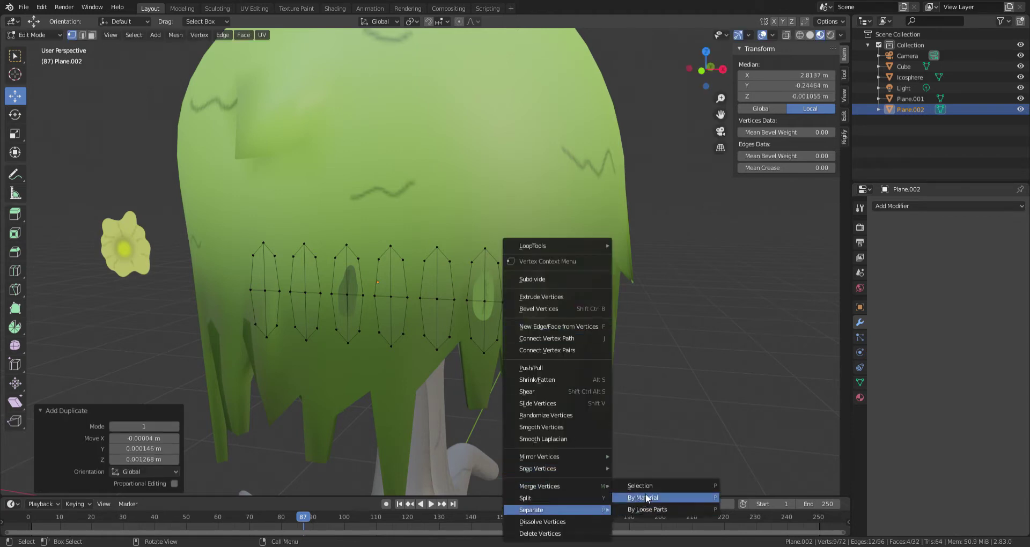
{"action": "left_click", "coordinate": [649, 485]}
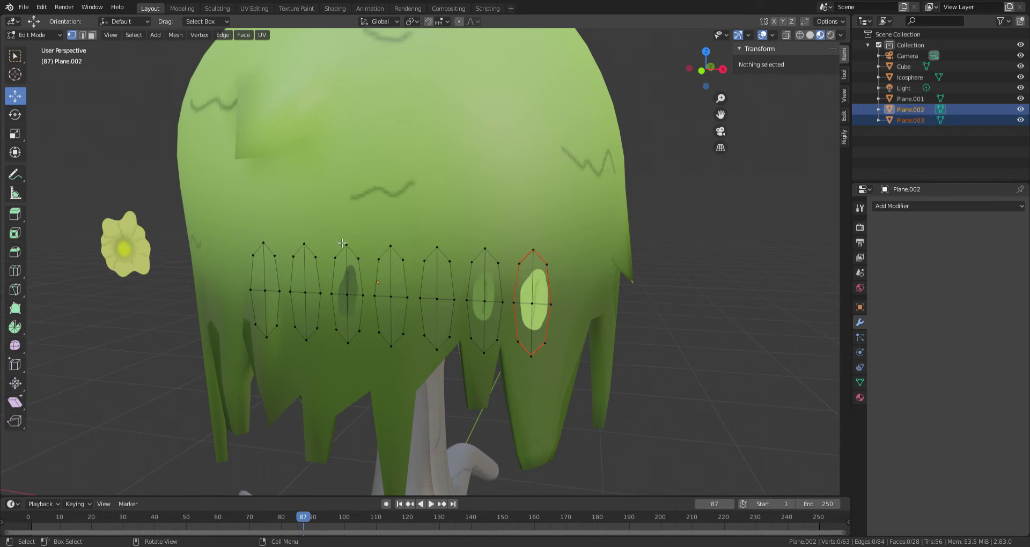
Duplicate the third leaf island from the left and separate it into its own object.
{"action": "key", "text": "l"}
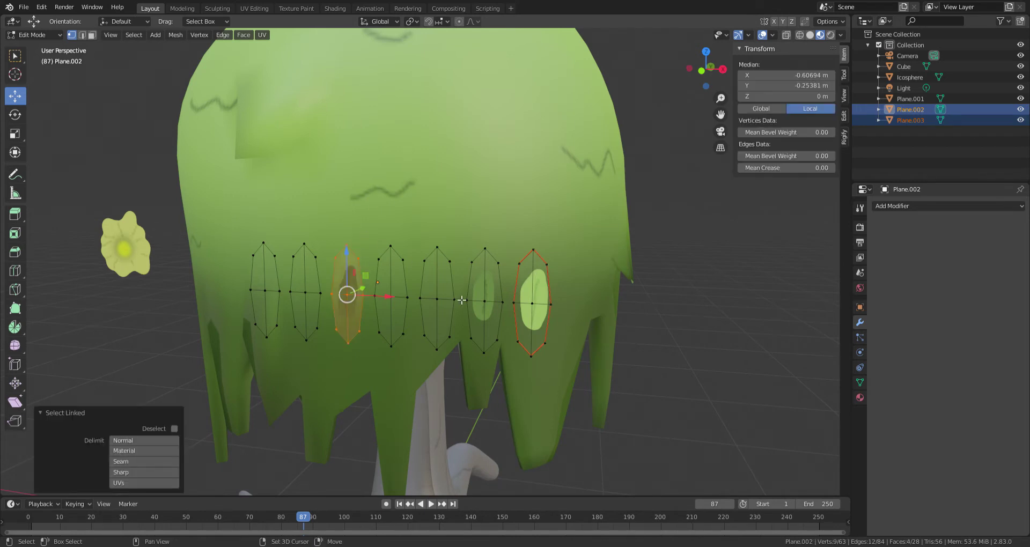
{"action": "key", "text": "shift+d"}
{"action": "right_click", "coordinate": [462, 301]}
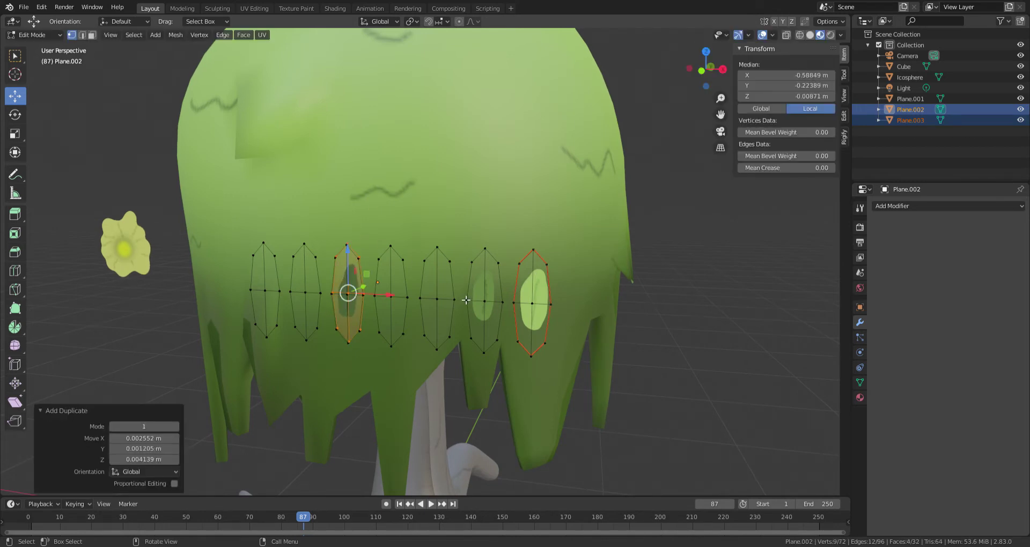
{"action": "right_click", "coordinate": [473, 320]}
{"action": "left_click", "coordinate": [537, 321]}
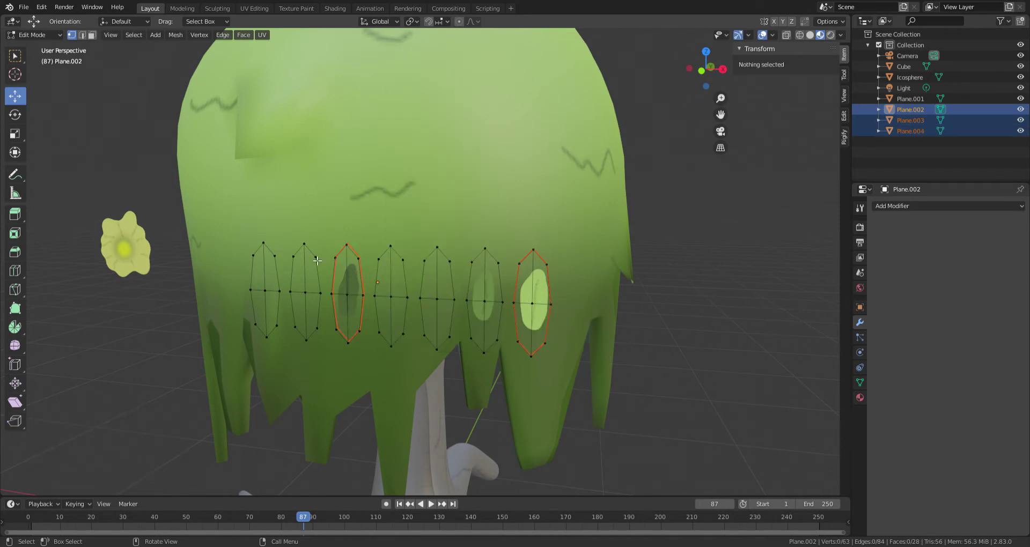
Re-enter Edit Mode and separate a copy of the second leaf island from the right.
{"action": "left_click", "coordinate": [32, 35]}
{"action": "left_click", "coordinate": [33, 47]}
{"action": "left_click", "coordinate": [28, 33]}
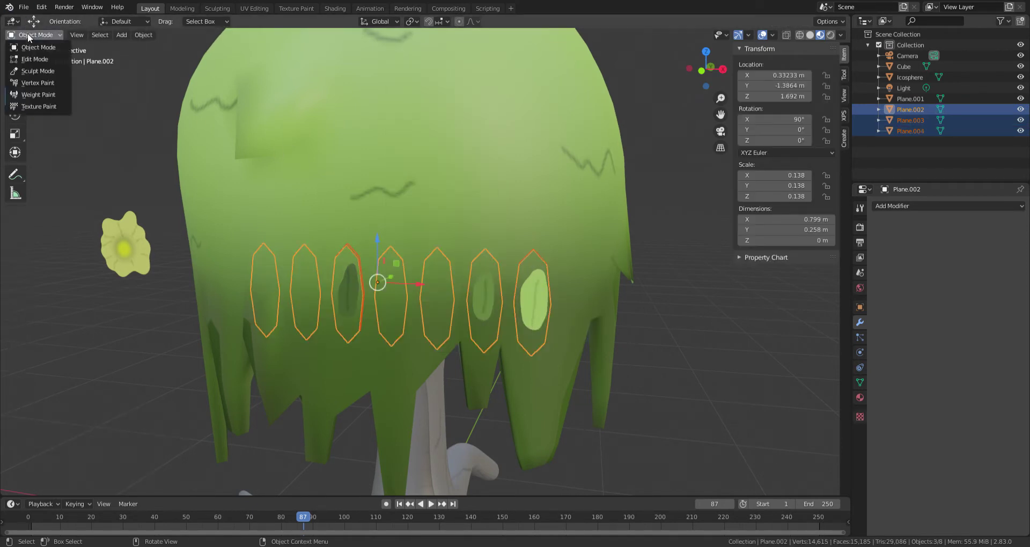
{"action": "left_click", "coordinate": [27, 59]}
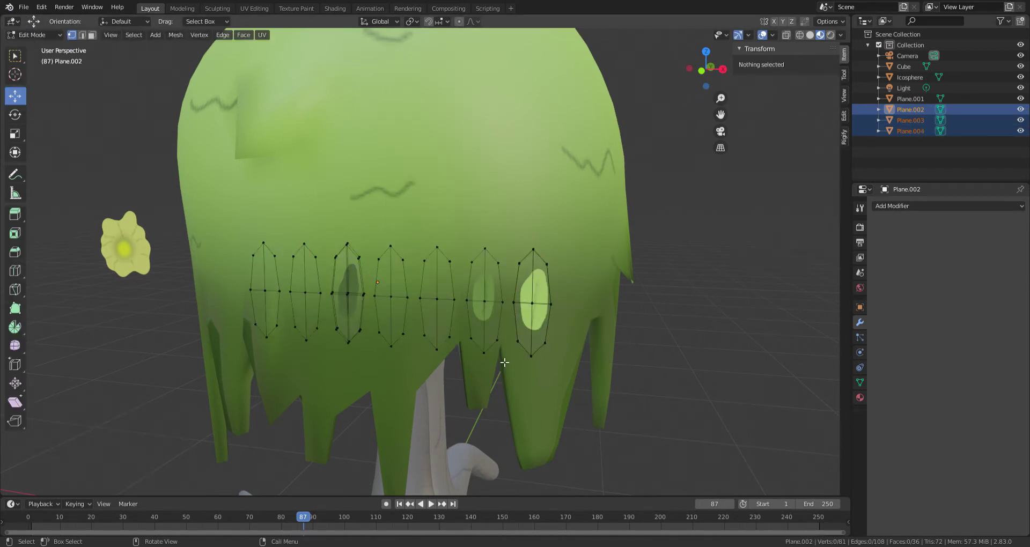
{"action": "key", "text": "l"}
{"action": "right_click", "coordinate": [495, 335]}
{"action": "key", "text": "Escape"}
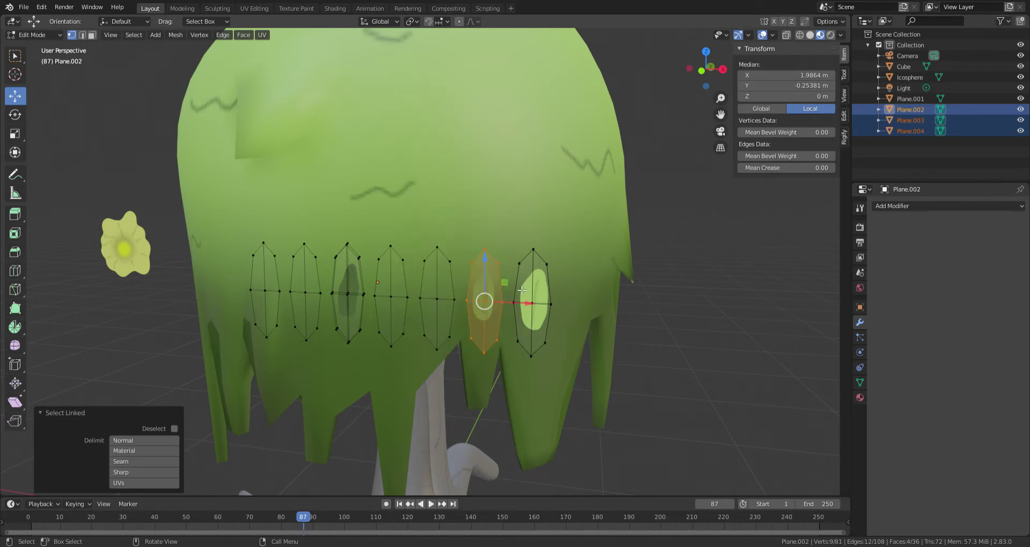
{"action": "middle_click_drag", "start_coordinate": [479, 302], "coordinate": [434, 337]}
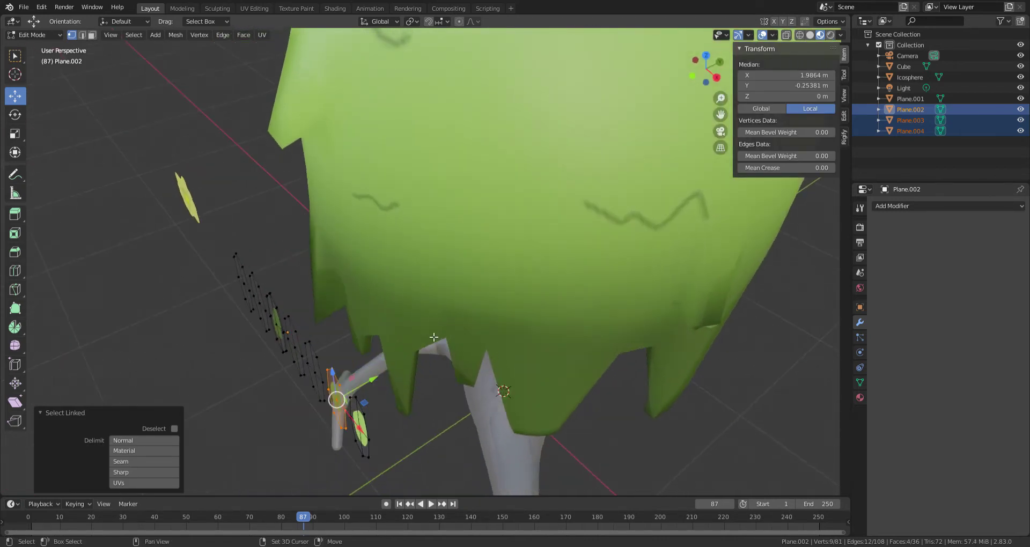
{"action": "key", "text": "shift+d"}
{"action": "right_click", "coordinate": [435, 338]}
{"action": "right_click", "coordinate": [432, 344]}
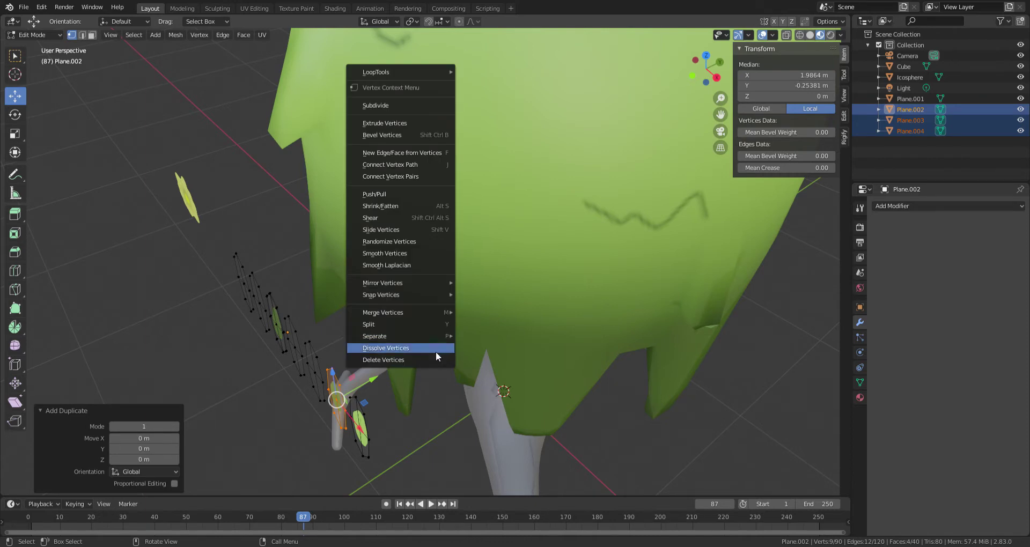
{"action": "left_click", "coordinate": [495, 337]}
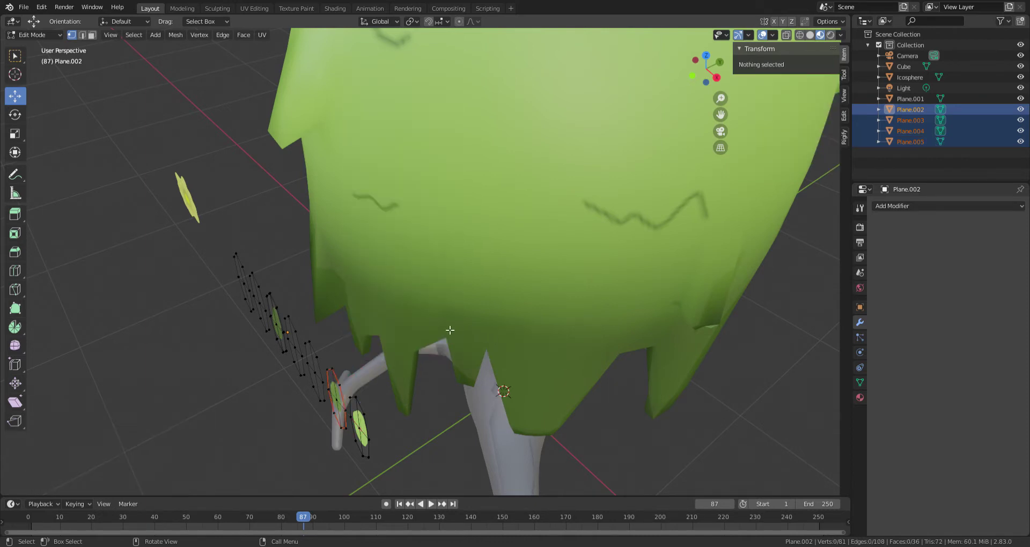
Return to Object Mode and frame the new leaf decals in the view.
{"action": "scroll", "coordinate": [399, 355], "scroll_direction": "up", "scroll_amount": 1}
{"action": "left_click", "coordinate": [32, 35]}
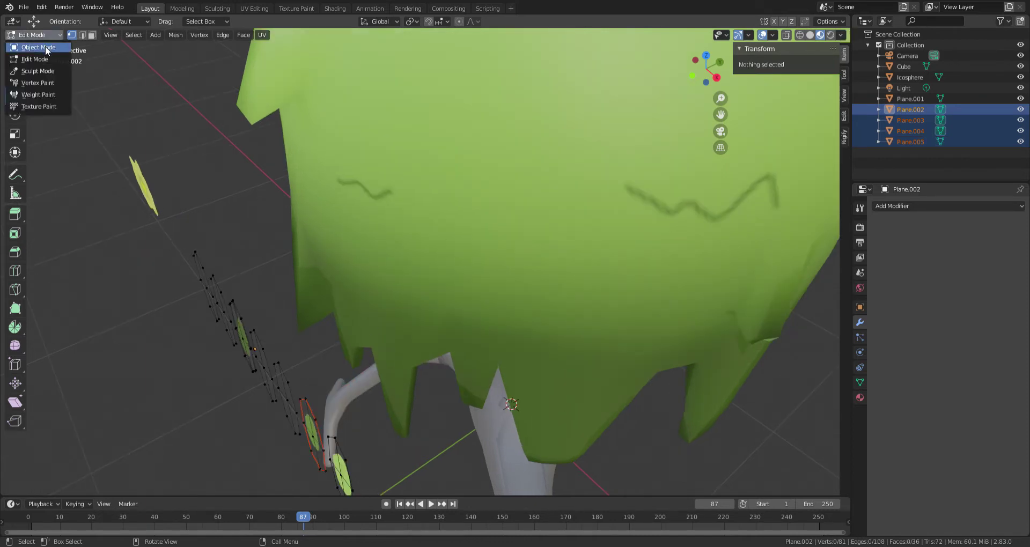
{"action": "left_click", "coordinate": [32, 47]}
{"action": "left_click", "coordinate": [304, 376]}
{"action": "key", "text": "KP_Decimal"}
Hide the leaf row and snap Plane.003 to the 3D cursor at the origin.
{"action": "key", "text": "h"}
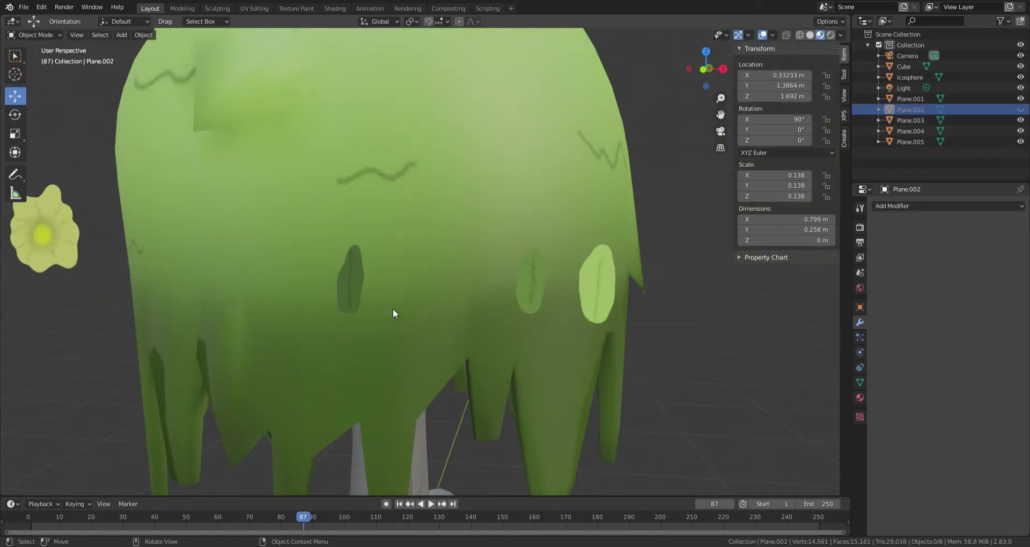
{"action": "left_click", "coordinate": [347, 285]}
{"action": "mouse_move", "coordinate": [347, 285]}
{"action": "middle_mouse_down"}
{"action": "mouse_move", "coordinate": [213, 240]}
{"action": "mouse_move", "coordinate": [281, 202]}
{"action": "mouse_move", "coordinate": [260, 254]}
{"action": "mouse_move", "coordinate": [414, 275]}
{"action": "middle_mouse_up"}
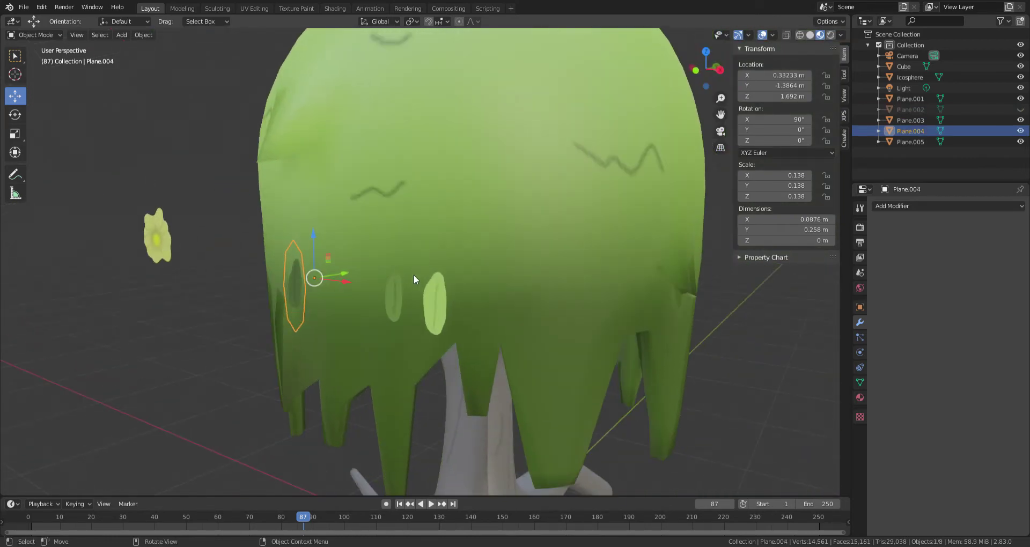
{"action": "left_click", "coordinate": [421, 285]}
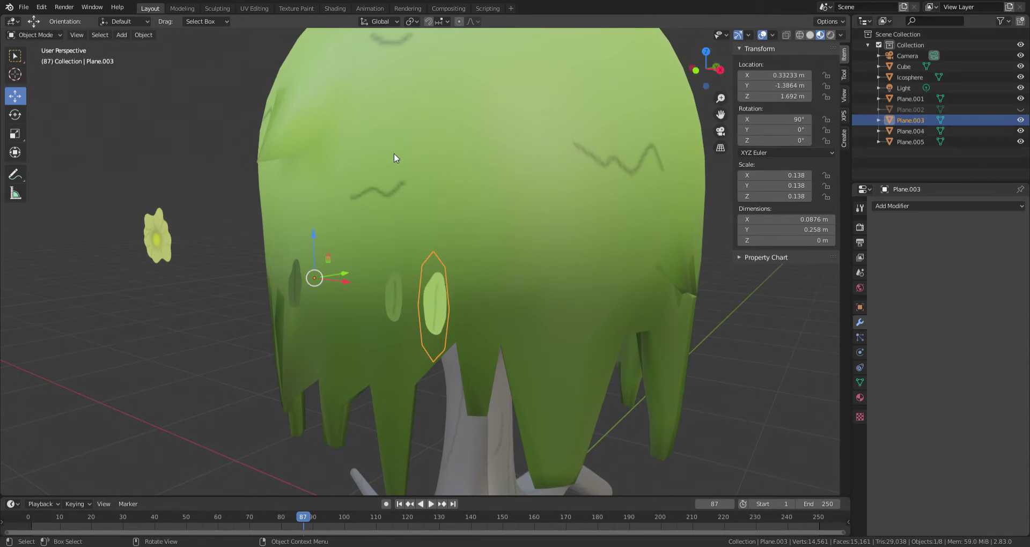
{"action": "scroll", "coordinate": [394, 156], "scroll_direction": "down", "scroll_amount": 4}
{"action": "key", "text": "shift+s"}
{"action": "left_click", "coordinate": [448, 156]}
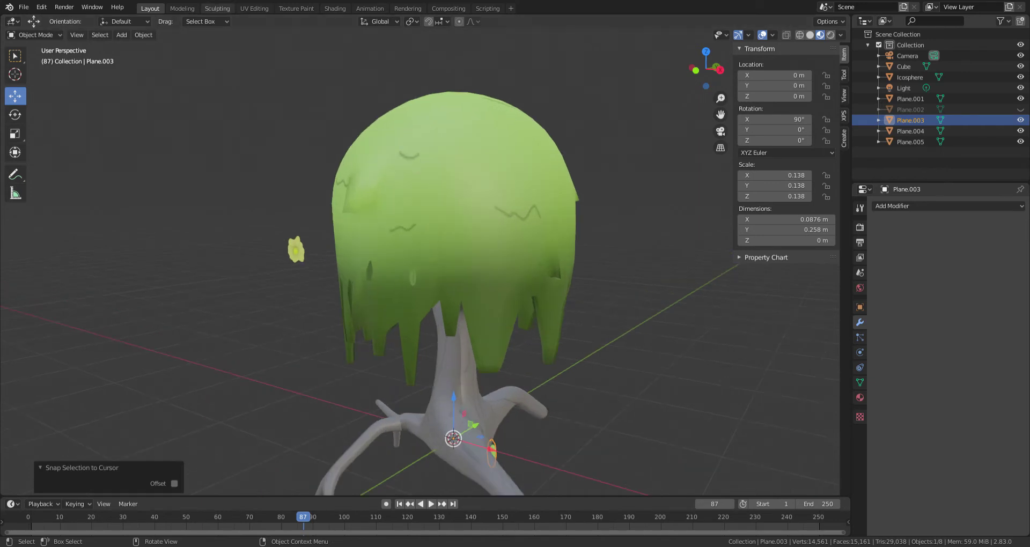
In Edit Mode, snap Plane.003's leaf mesh onto the 3D cursor.
{"action": "left_click", "coordinate": [32, 35]}
{"action": "left_click", "coordinate": [27, 56]}
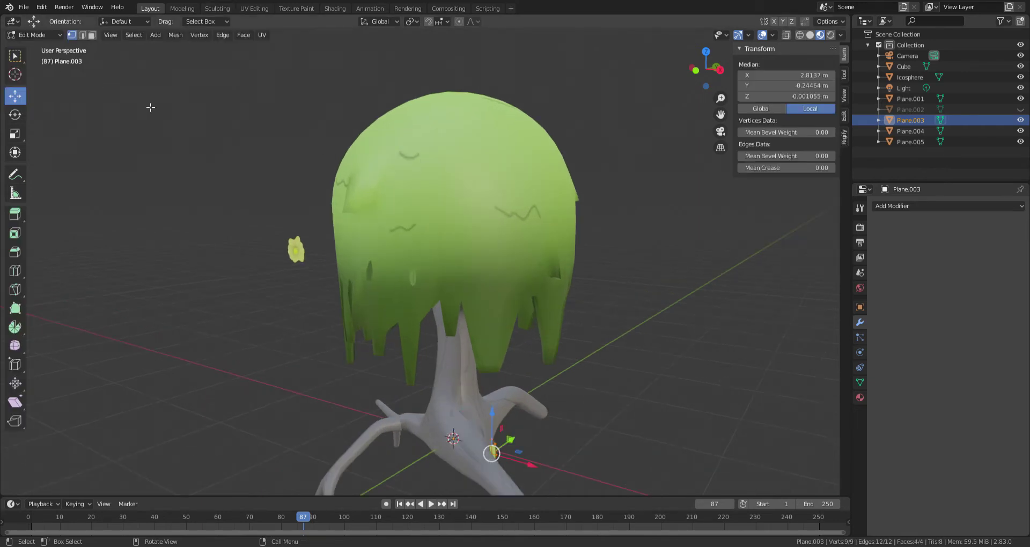
{"action": "key", "text": "shift+s"}
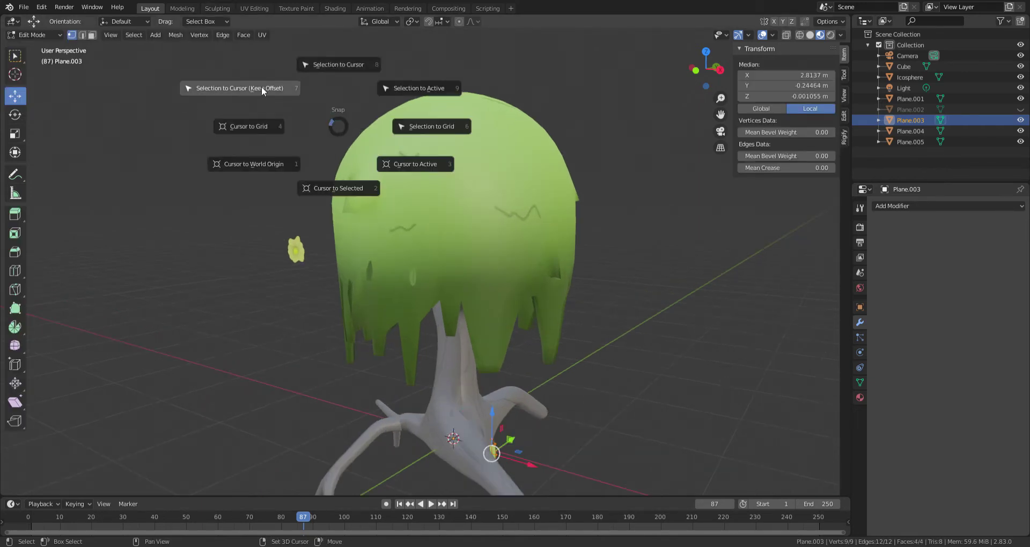
{"action": "left_click", "coordinate": [262, 89]}
{"action": "left_click", "coordinate": [32, 35]}
{"action": "left_click", "coordinate": [27, 46]}
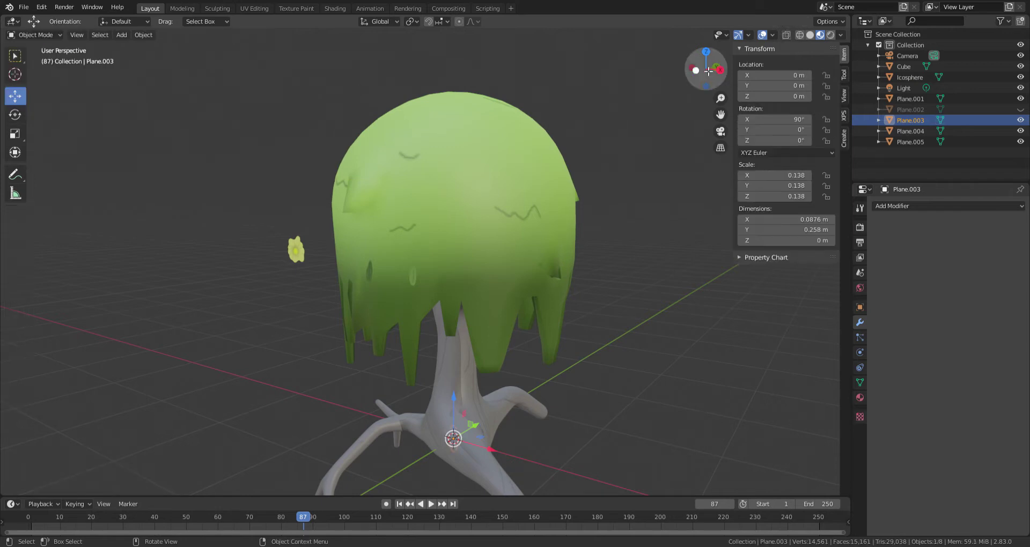
Unhide the leaf decal and move it up to Y −1.0566 m, Z 2.3036 m on the canopy front.
{"action": "left_click", "coordinate": [716, 67]}
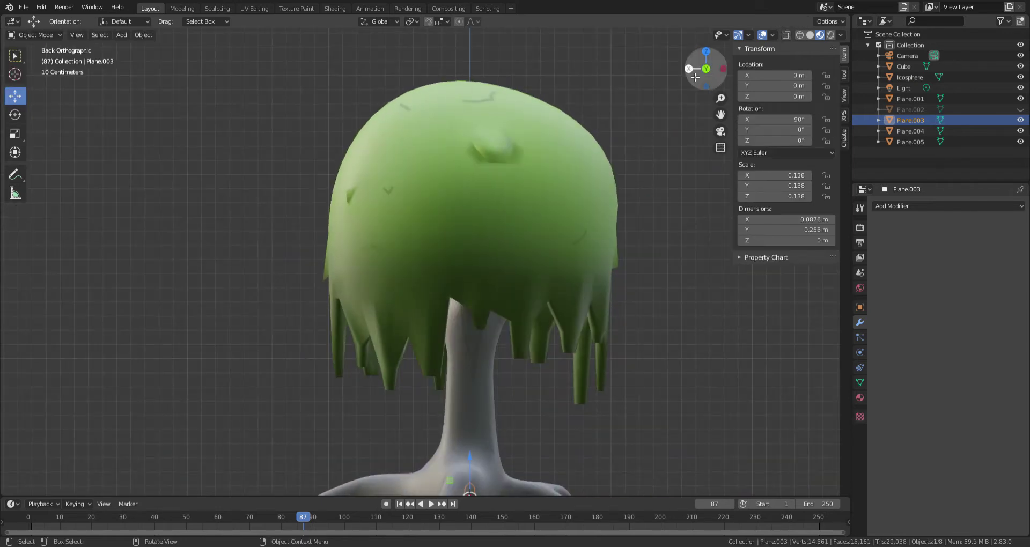
{"action": "left_click", "coordinate": [690, 69]}
{"action": "scroll", "coordinate": [526, 288], "scroll_direction": "down", "scroll_amount": 3}
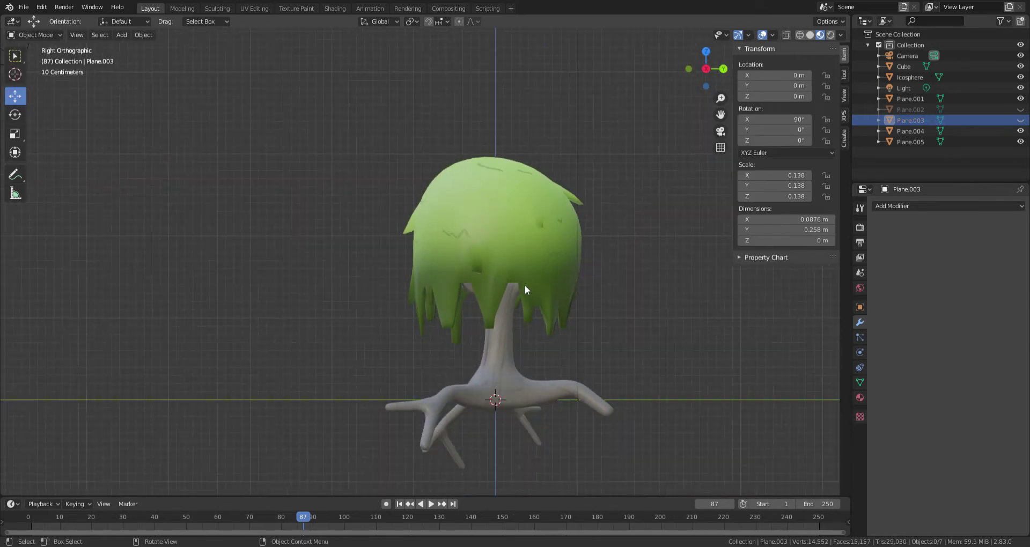
{"action": "key", "text": "ctrl+z"}
{"action": "key", "text": "g"}
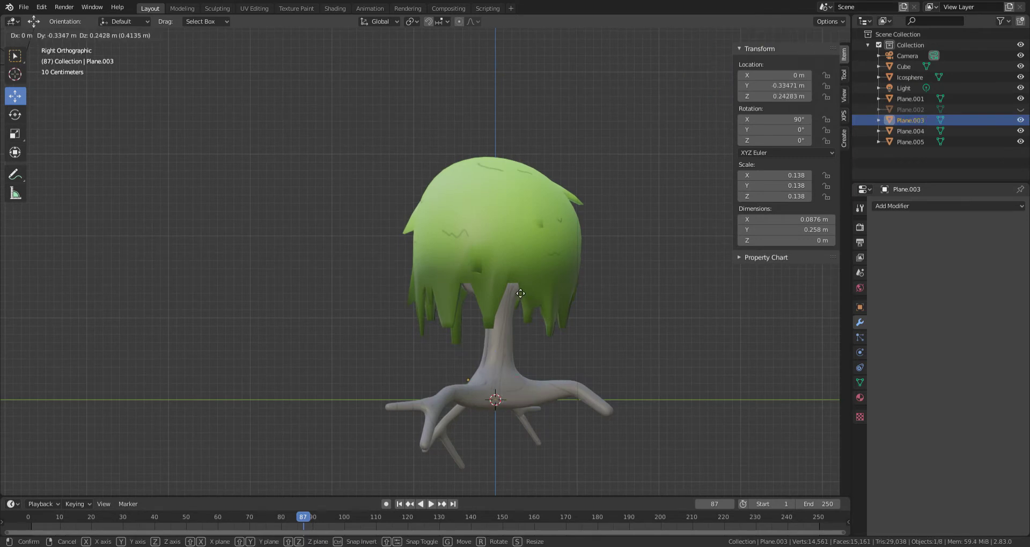
{"action": "left_click", "coordinate": [463, 128]}
{"action": "middle_click_drag", "start_coordinate": [463, 127], "coordinate": [495, 138]}
Switch the viewport to Solid shading with colour set to Texture.
{"action": "scroll", "coordinate": [495, 137], "scroll_direction": "up", "scroll_amount": 4}
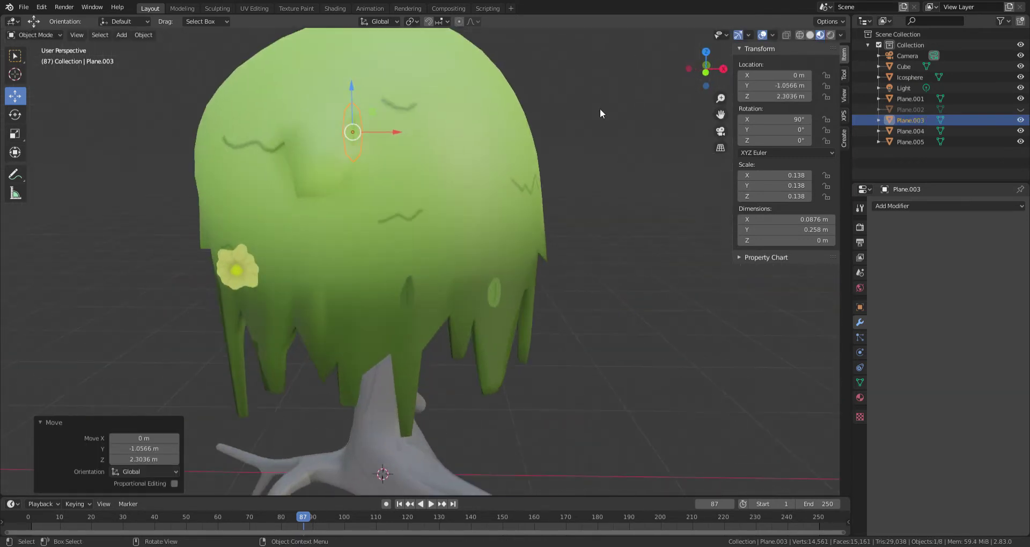
{"action": "mouse_move", "coordinate": [464, 82]}
{"action": "middle_mouse_down"}
{"action": "mouse_move", "coordinate": [585, 140]}
{"action": "mouse_move", "coordinate": [497, 154]}
{"action": "mouse_move", "coordinate": [487, 182]}
{"action": "middle_mouse_up"}
{"action": "scroll", "coordinate": [585, 139], "scroll_direction": "up", "scroll_amount": 3}
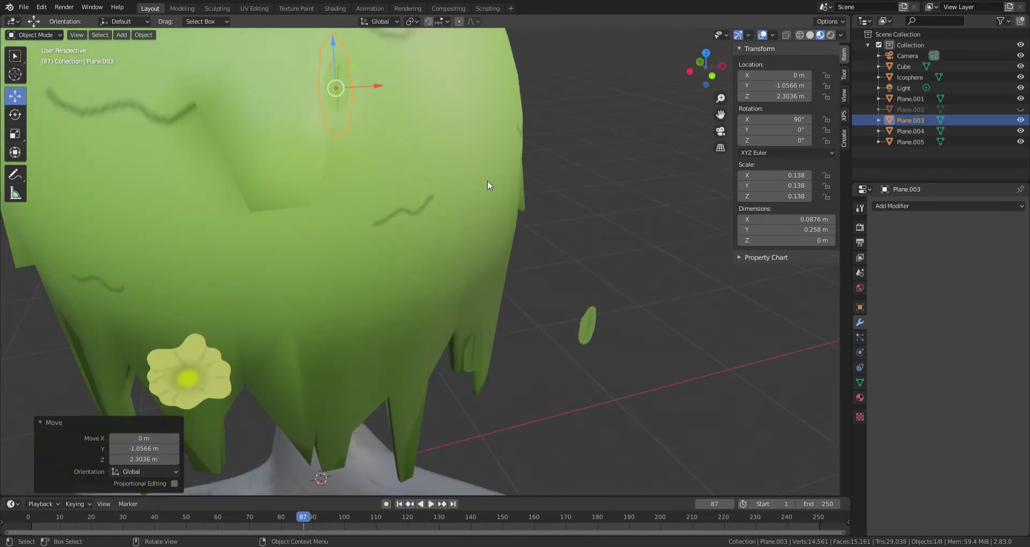
{"action": "left_click", "coordinate": [812, 39]}
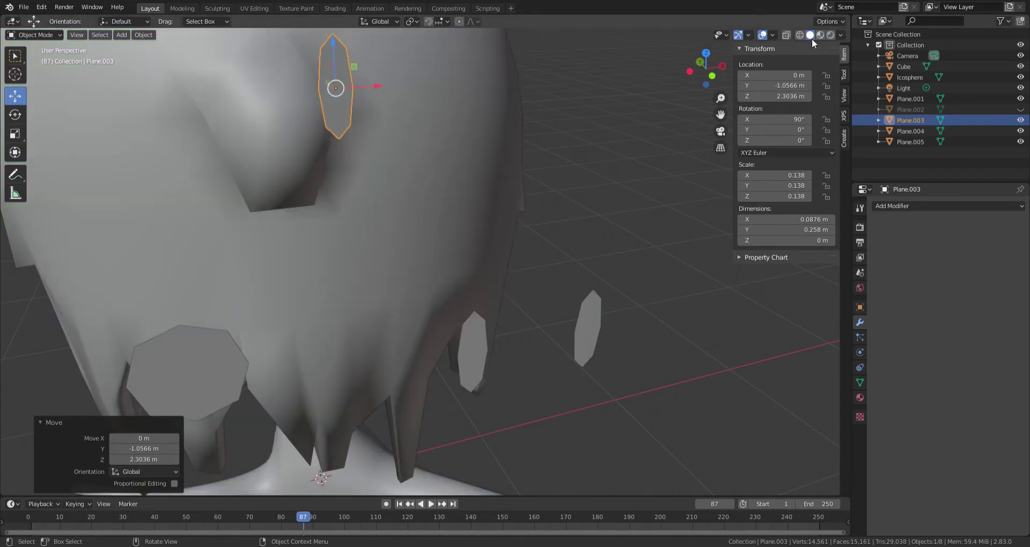
{"action": "left_click", "coordinate": [842, 35]}
{"action": "left_click", "coordinate": [880, 181]}
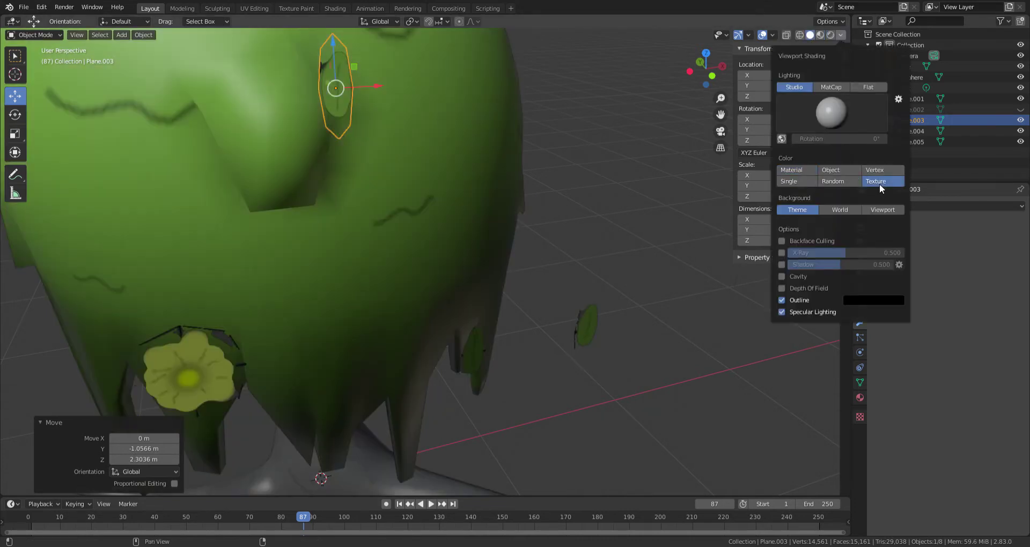
Turn on Backface Culling and look inside the canopy at the hidden branches.
{"action": "mouse_move", "coordinate": [653, 133]}
{"action": "middle_mouse_down"}
{"action": "mouse_move", "coordinate": [607, 149]}
{"action": "mouse_move", "coordinate": [565, 143]}
{"action": "mouse_move", "coordinate": [672, 137]}
{"action": "middle_mouse_up"}
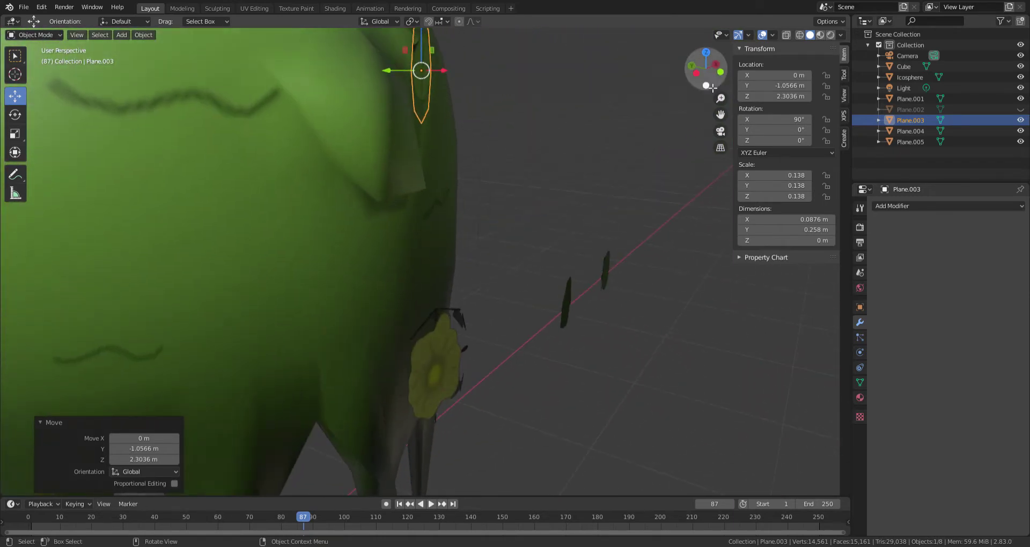
{"action": "left_click", "coordinate": [706, 85]}
{"action": "left_click", "coordinate": [689, 69]}
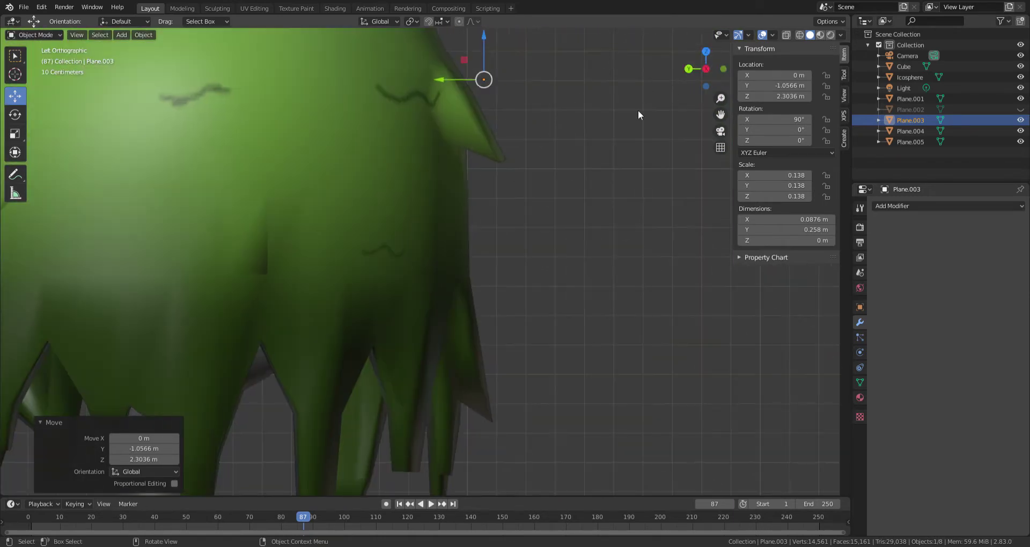
{"action": "left_click", "coordinate": [841, 35]}
{"action": "left_click", "coordinate": [782, 239]}
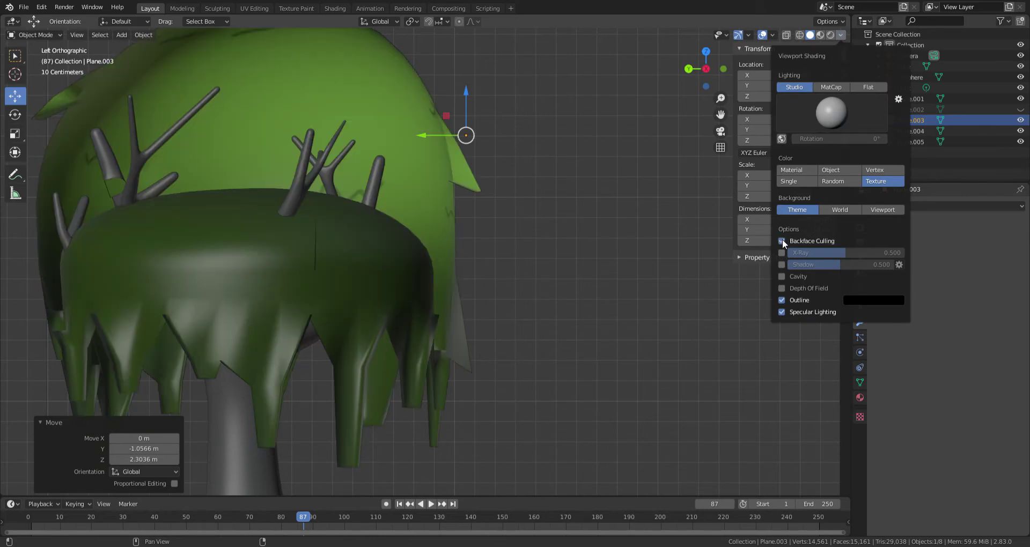
{"action": "mouse_move", "coordinate": [782, 239]}
{"action": "middle_mouse_down"}
{"action": "mouse_move", "coordinate": [501, 256]}
{"action": "mouse_move", "coordinate": [476, 287]}
{"action": "mouse_move", "coordinate": [440, 182]}
{"action": "mouse_move", "coordinate": [504, 195]}
{"action": "mouse_move", "coordinate": [362, 216]}
{"action": "mouse_move", "coordinate": [323, 275]}
{"action": "mouse_move", "coordinate": [356, 285]}
{"action": "middle_mouse_up"}
{"action": "scroll", "coordinate": [323, 276], "scroll_direction": "up", "scroll_amount": 5}
{"action": "scroll", "coordinate": [385, 243], "scroll_direction": "up", "scroll_amount": 3}
{"action": "scroll", "coordinate": [356, 285], "scroll_direction": "down", "scroll_amount": 5}
Orbit the tree from below and to the front, then turn Backface Culling back off.
{"action": "mouse_move", "coordinate": [384, 217]}
{"action": "middle_mouse_down"}
{"action": "mouse_move", "coordinate": [369, 211]}
{"action": "mouse_move", "coordinate": [289, 236]}
{"action": "mouse_move", "coordinate": [518, 176]}
{"action": "mouse_move", "coordinate": [471, 153]}
{"action": "mouse_move", "coordinate": [488, 97]}
{"action": "mouse_move", "coordinate": [460, 79]}
{"action": "mouse_move", "coordinate": [406, 91]}
{"action": "middle_mouse_up"}
{"action": "scroll", "coordinate": [381, 166], "scroll_direction": "up", "scroll_amount": 4}
{"action": "middle_click_drag", "start_coordinate": [382, 166], "coordinate": [380, 153]}
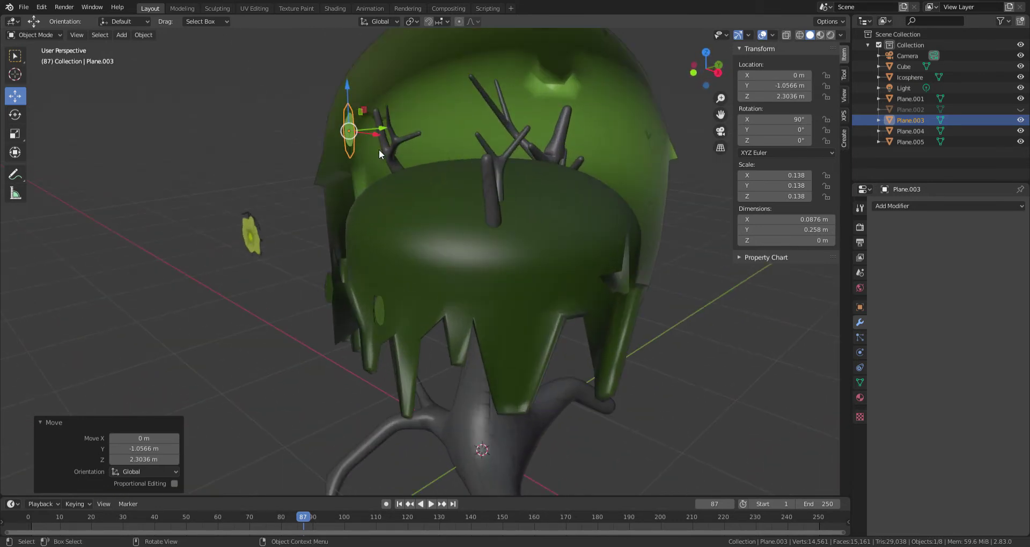
{"action": "mouse_move", "coordinate": [696, 89]}
{"action": "middle_mouse_down"}
{"action": "mouse_move", "coordinate": [561, 168]}
{"action": "mouse_move", "coordinate": [792, 52]}
{"action": "middle_mouse_up"}
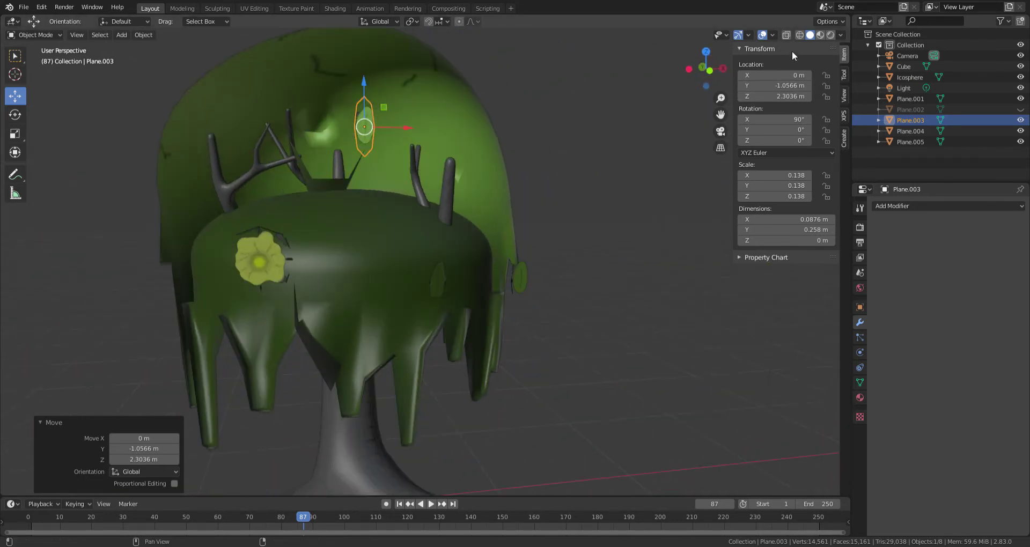
{"action": "left_click", "coordinate": [841, 35]}
{"action": "left_click", "coordinate": [784, 241]}
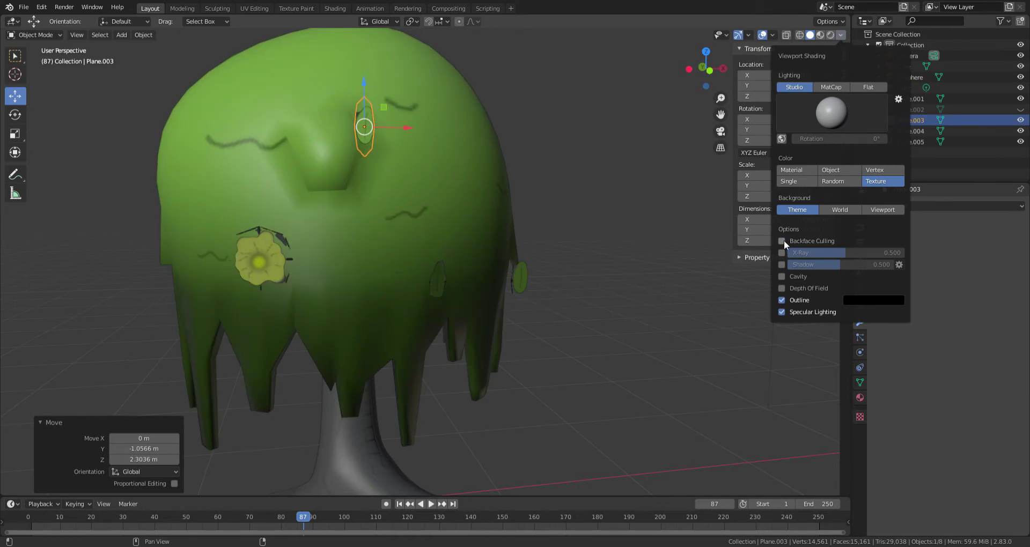
Move and rotate the leaf decal toward the canopy surface.
{"action": "middle_click_drag", "start_coordinate": [443, 262], "coordinate": [313, 301]}
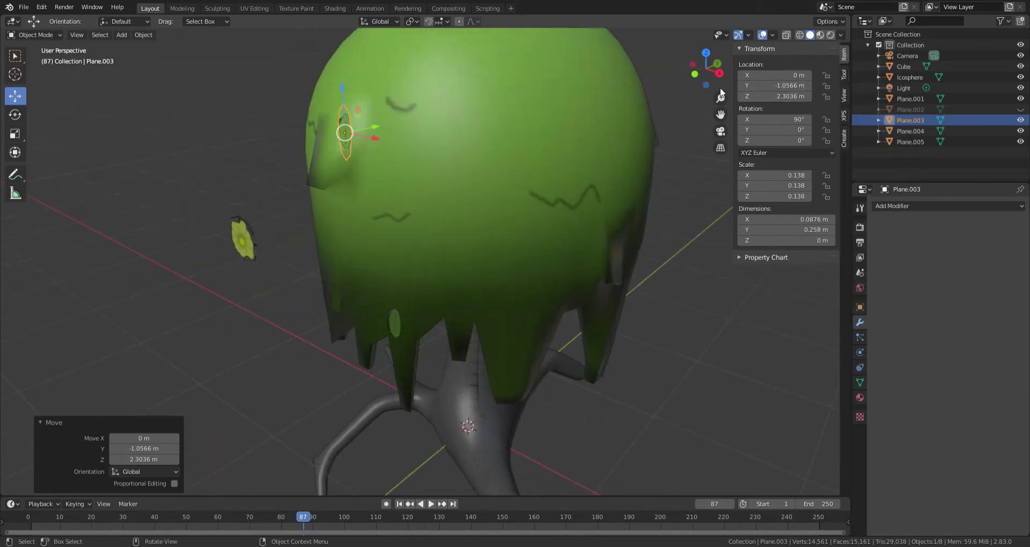
{"action": "left_click_drag", "start_coordinate": [728, 81], "coordinate": [698, 80]}
{"action": "key", "text": "g"}
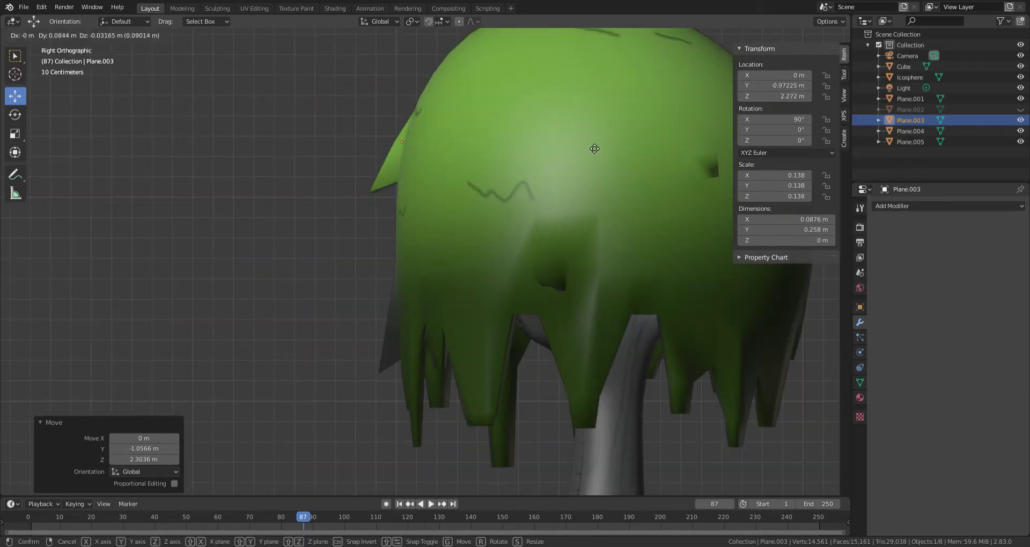
{"action": "left_click", "coordinate": [593, 148]}
{"action": "mouse_move", "coordinate": [593, 148]}
{"action": "middle_mouse_down"}
{"action": "mouse_move", "coordinate": [760, 183]}
{"action": "mouse_move", "coordinate": [685, 166]}
{"action": "mouse_move", "coordinate": [547, 173]}
{"action": "mouse_move", "coordinate": [509, 142]}
{"action": "middle_mouse_up"}
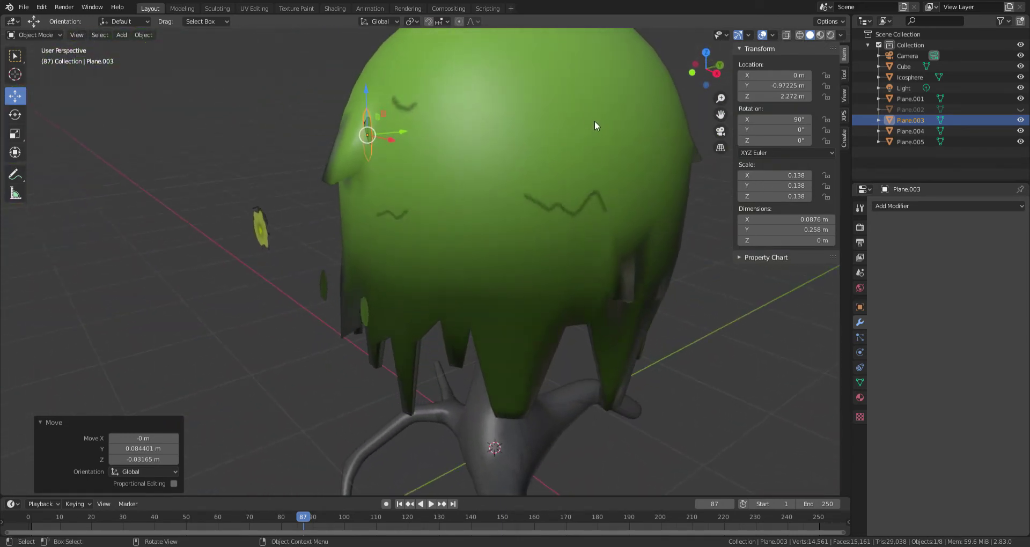
{"action": "key", "text": "r"}
{"action": "left_click", "coordinate": [600, 211]}
{"action": "mouse_move", "coordinate": [601, 211]}
{"action": "middle_mouse_down"}
{"action": "mouse_move", "coordinate": [761, 218]}
{"action": "mouse_move", "coordinate": [613, 220]}
{"action": "mouse_move", "coordinate": [639, 273]}
{"action": "mouse_move", "coordinate": [568, 247]}
{"action": "mouse_move", "coordinate": [582, 225]}
{"action": "mouse_move", "coordinate": [506, 220]}
{"action": "middle_mouse_up"}
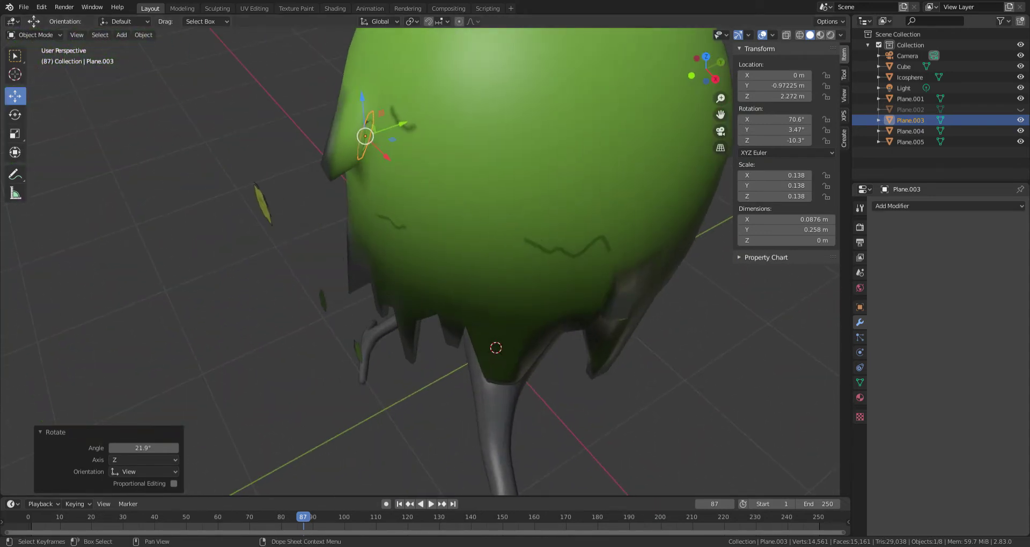
Shift the leaf along X and tilt it to match the canopy from the right side view.
{"action": "middle_click_drag", "start_coordinate": [263, 454], "coordinate": [446, 137]}
{"action": "key", "text": "g"}
{"action": "key", "text": "x"}
{"action": "left_click", "coordinate": [401, 176]}
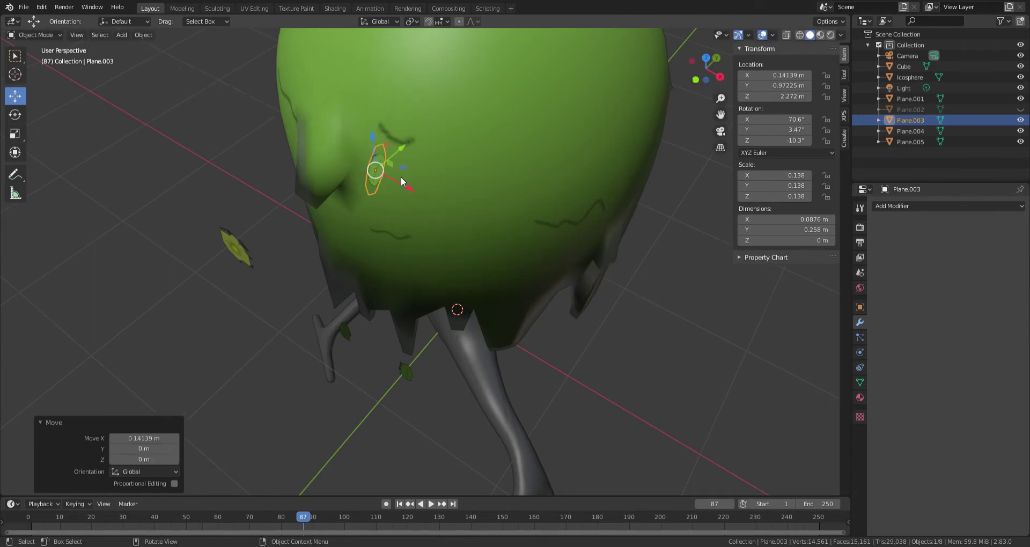
{"action": "middle_click_drag", "start_coordinate": [400, 176], "coordinate": [406, 142]}
{"action": "left_click_drag", "start_coordinate": [406, 143], "coordinate": [414, 137]}
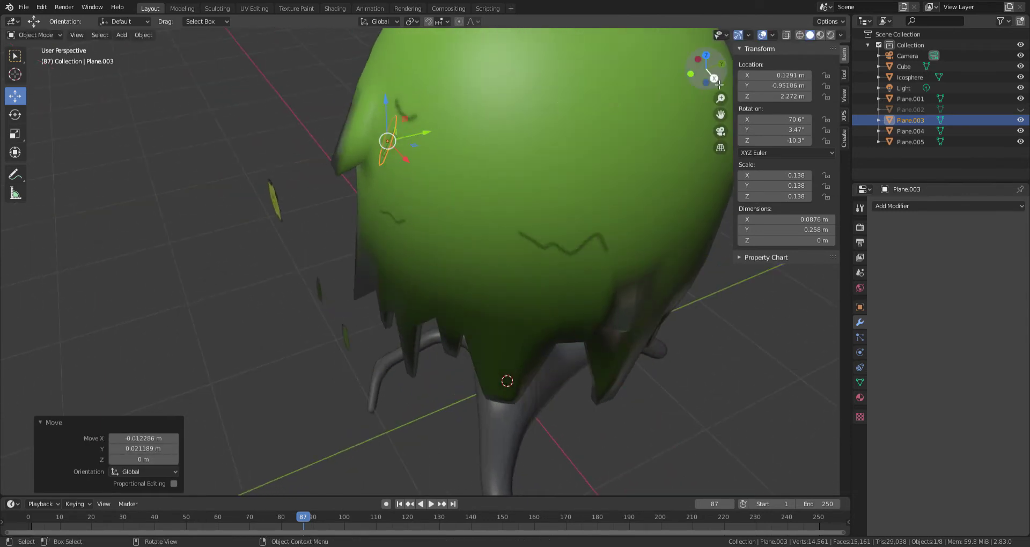
{"action": "left_click", "coordinate": [715, 80]}
{"action": "key", "text": "r"}
{"action": "left_click", "coordinate": [551, 253]}
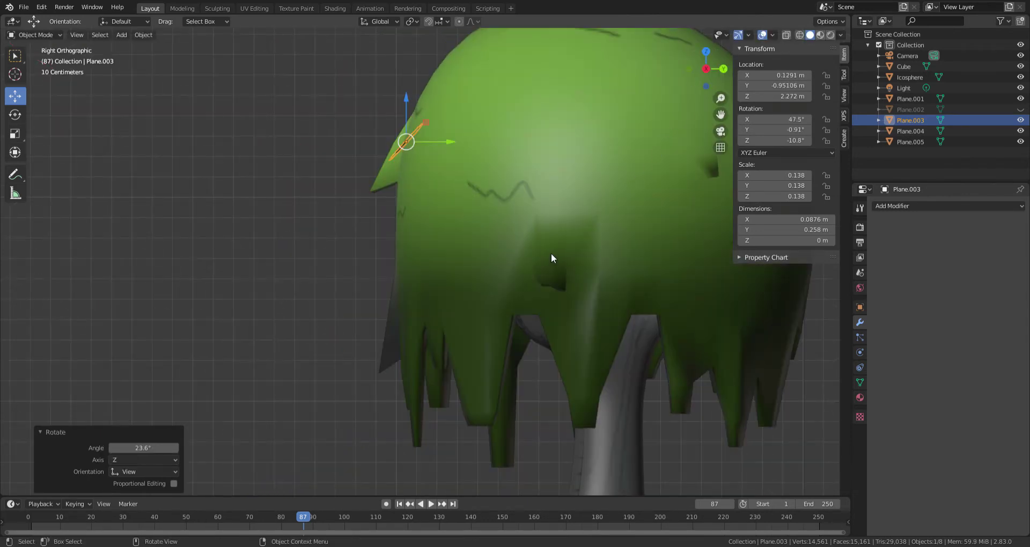
Settle the leaf against the canopy and turn it to face outward from the top view.
{"action": "key", "text": "g"}
{"action": "left_click", "coordinate": [564, 250]}
{"action": "mouse_move", "coordinate": [563, 250]}
{"action": "middle_mouse_down"}
{"action": "mouse_move", "coordinate": [701, 295]}
{"action": "mouse_move", "coordinate": [699, 308]}
{"action": "mouse_move", "coordinate": [722, 176]}
{"action": "middle_mouse_up"}
{"action": "left_click", "coordinate": [707, 59]}
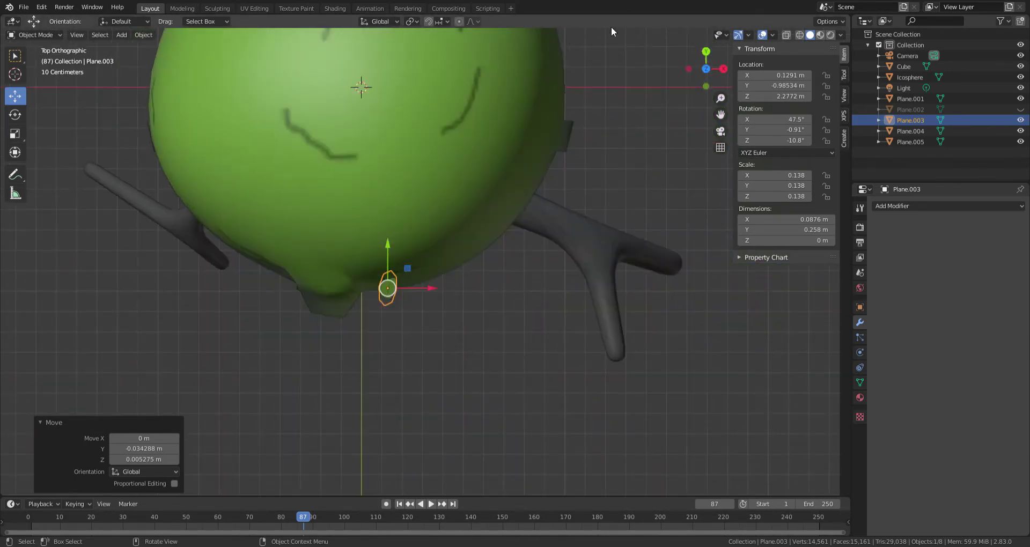
{"action": "key", "text": "r"}
{"action": "left_click", "coordinate": [503, 64]}
{"action": "mouse_move", "coordinate": [504, 65]}
{"action": "middle_mouse_down"}
{"action": "mouse_move", "coordinate": [495, 82]}
{"action": "mouse_move", "coordinate": [443, 48]}
{"action": "mouse_move", "coordinate": [531, 56]}
{"action": "middle_mouse_up"}
Return to Material Preview shading, reselect the leaf decal and duplicate it from the front view.
{"action": "left_click", "coordinate": [502, 70]}
{"action": "left_click", "coordinate": [820, 34]}
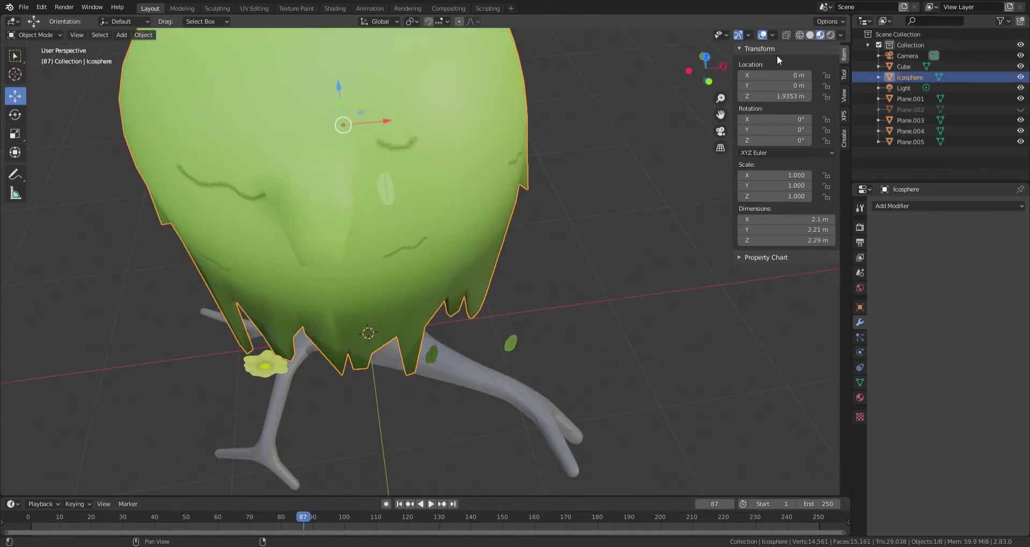
{"action": "scroll", "coordinate": [385, 156], "scroll_direction": "up", "scroll_amount": 3}
{"action": "left_click", "coordinate": [369, 156]}
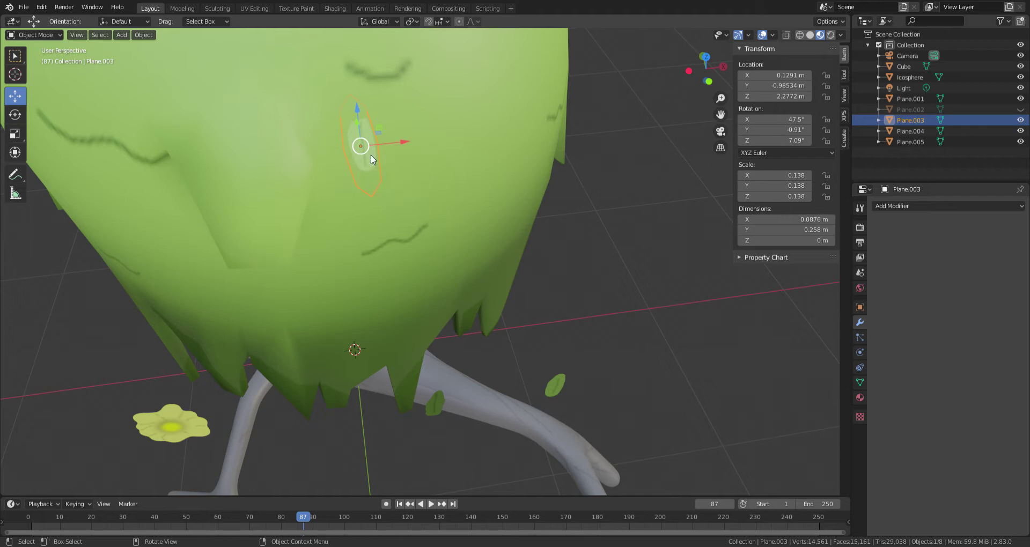
{"action": "mouse_move", "coordinate": [510, 53]}
{"action": "middle_mouse_down"}
{"action": "mouse_move", "coordinate": [460, 101]}
{"action": "mouse_move", "coordinate": [507, 86]}
{"action": "middle_mouse_up"}
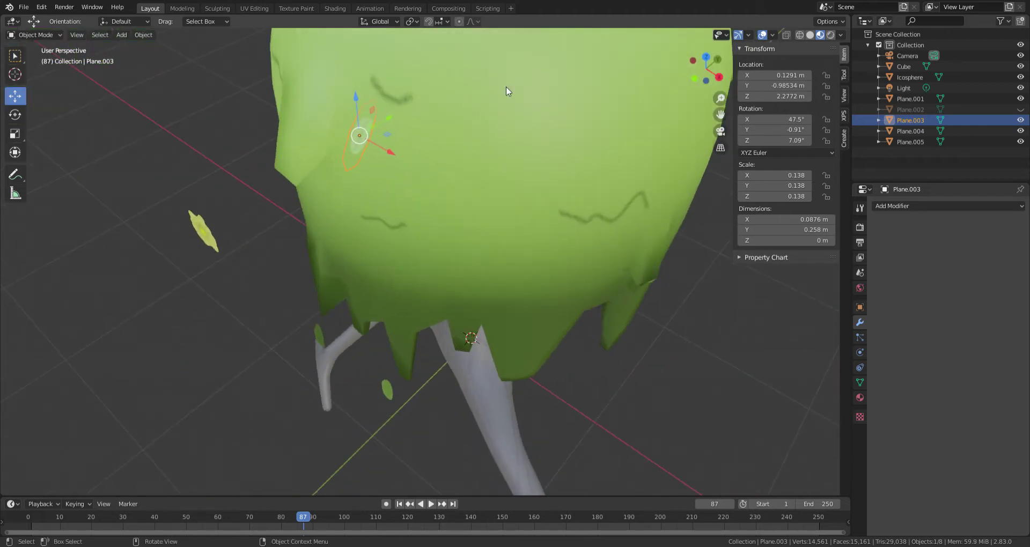
{"action": "left_click", "coordinate": [718, 80]}
{"action": "scroll", "coordinate": [623, 97], "scroll_direction": "down", "scroll_amount": 4}
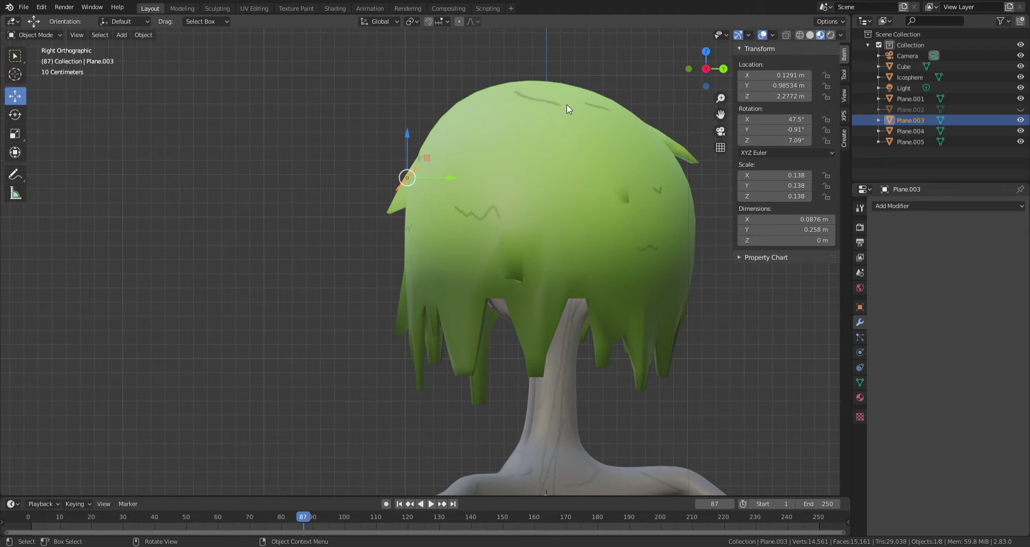
{"action": "mouse_move", "coordinate": [601, 102]}
{"action": "middle_mouse_down"}
{"action": "mouse_move", "coordinate": [722, 157]}
{"action": "mouse_move", "coordinate": [703, 89]}
{"action": "middle_mouse_up"}
{"action": "left_click", "coordinate": [698, 78]}
{"action": "scroll", "coordinate": [587, 117], "scroll_direction": "up", "scroll_amount": 2}
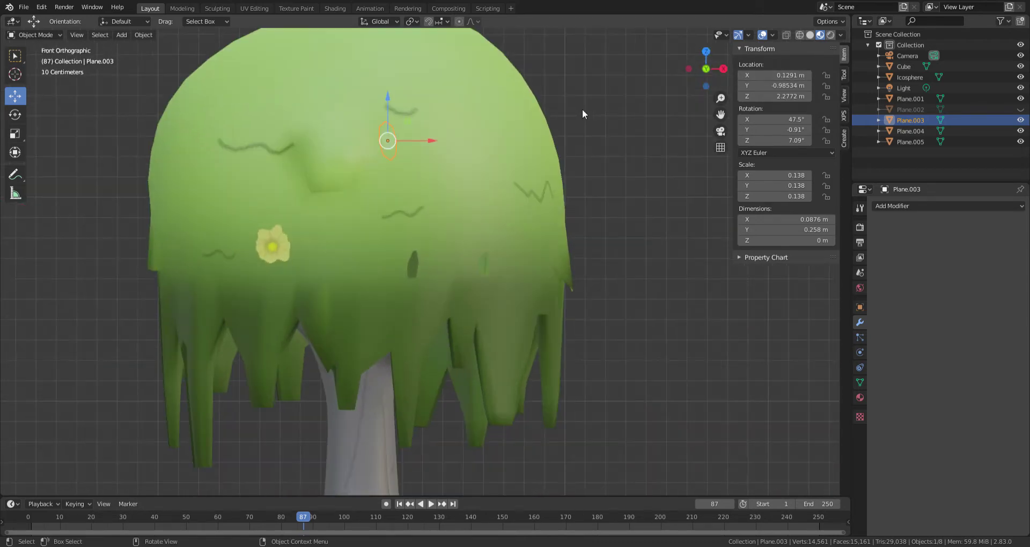
{"action": "key", "text": "shift+d"}
Place the duplicate leaf to the right of the canopy, then restore it after an accidental delete and move it.
{"action": "left_click", "coordinate": [689, 115]}
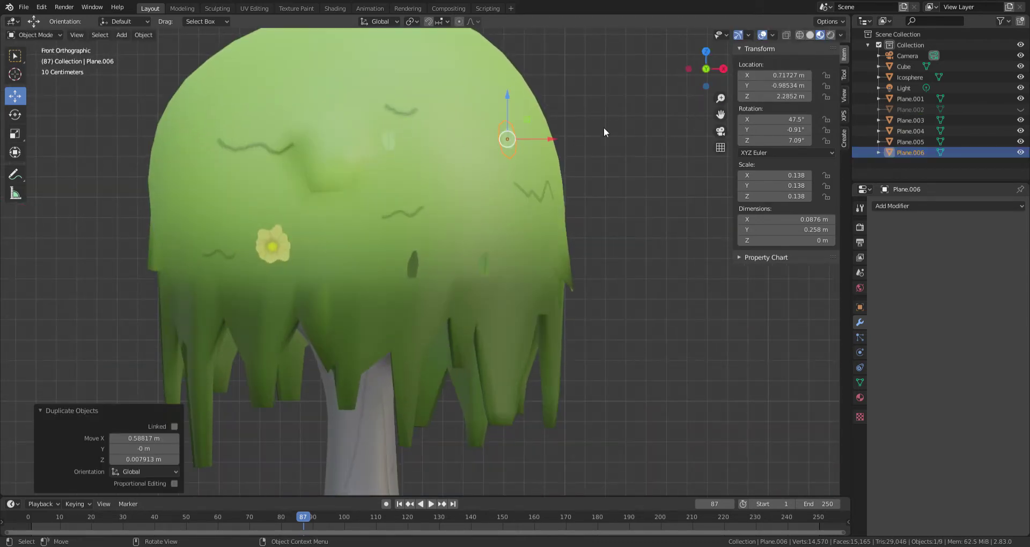
{"action": "mouse_move", "coordinate": [604, 127]}
{"action": "middle_mouse_down"}
{"action": "mouse_move", "coordinate": [434, 148]}
{"action": "mouse_move", "coordinate": [482, 144]}
{"action": "middle_mouse_up"}
{"action": "key", "text": "Delete"}
{"action": "key", "text": "alt+h"}
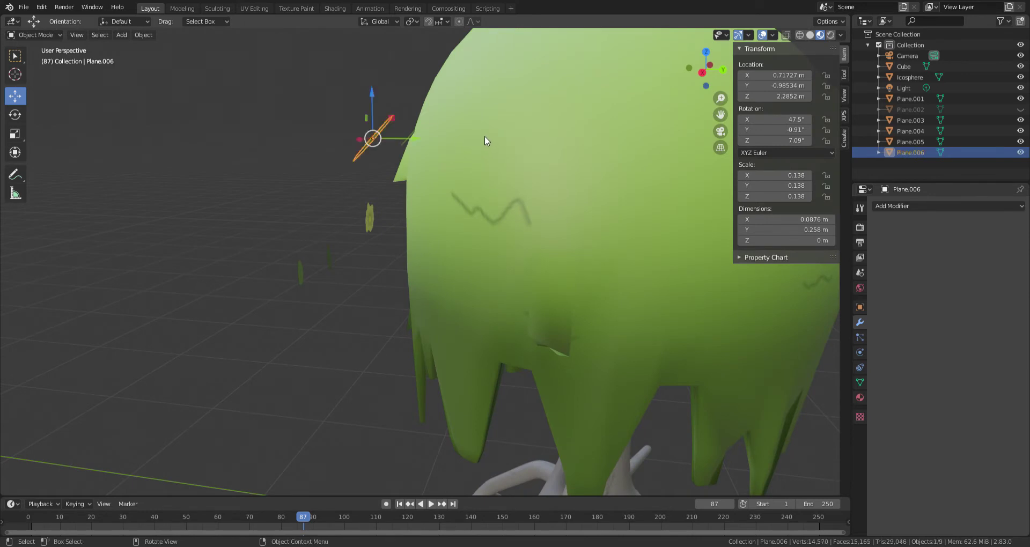
{"action": "key", "text": "g"}
{"action": "left_click", "coordinate": [598, 119]}
{"action": "mouse_move", "coordinate": [598, 119]}
{"action": "middle_mouse_down"}
{"action": "mouse_move", "coordinate": [626, 163]}
{"action": "mouse_move", "coordinate": [662, 122]}
{"action": "middle_mouse_up"}
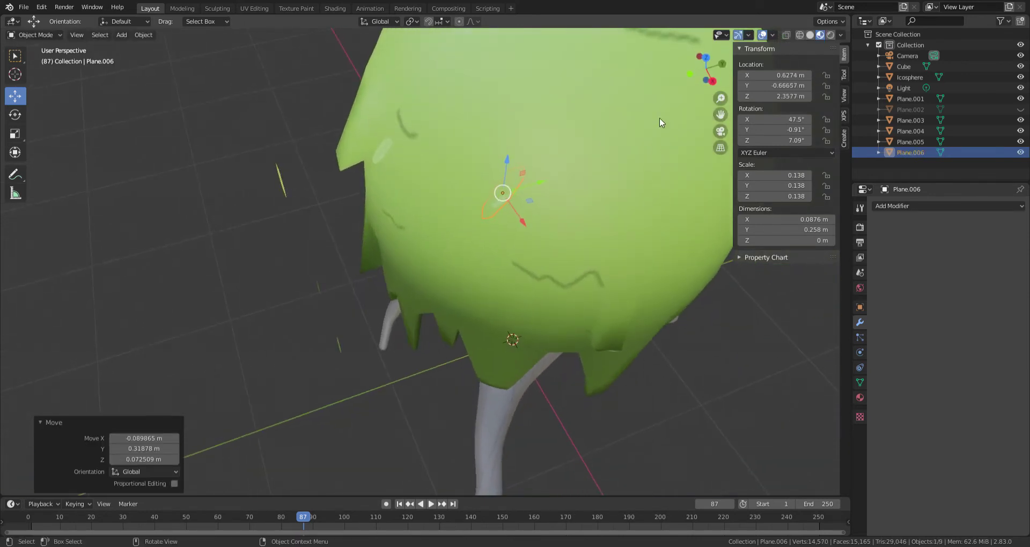
{"action": "middle_click_drag", "start_coordinate": [721, 64], "coordinate": [656, 122]}
Rotate the duplicate leaf and drag it against the canopy surface.
{"action": "key", "text": "r"}
{"action": "left_click", "coordinate": [582, 109]}
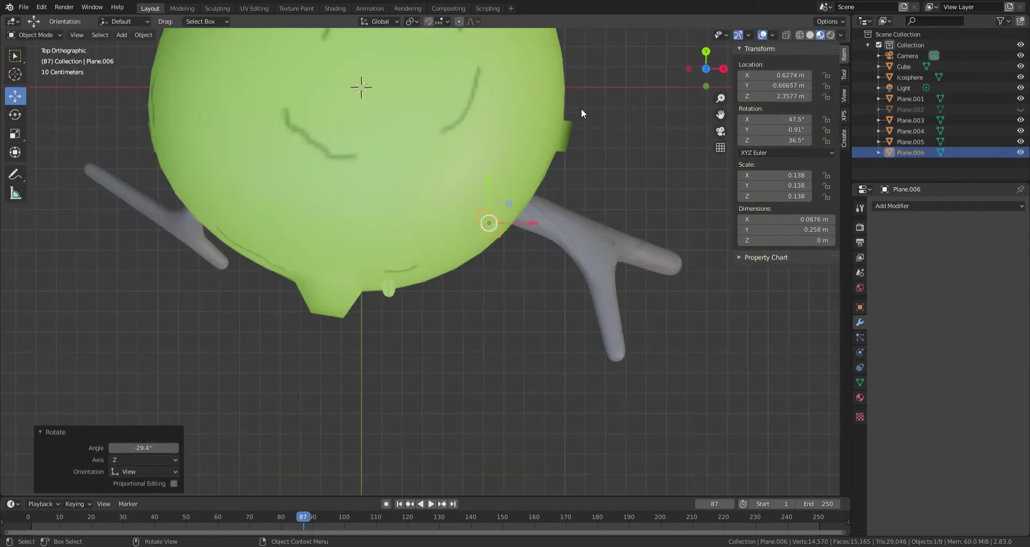
{"action": "middle_click_drag", "start_coordinate": [581, 108], "coordinate": [452, 493]}
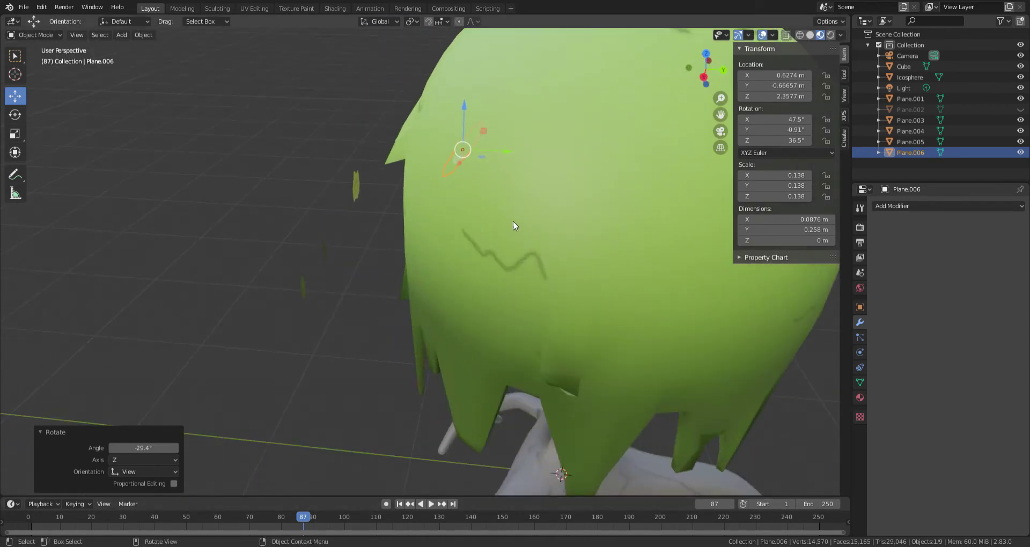
{"action": "left_click", "coordinate": [453, 163]}
{"action": "left_click", "coordinate": [451, 163]}
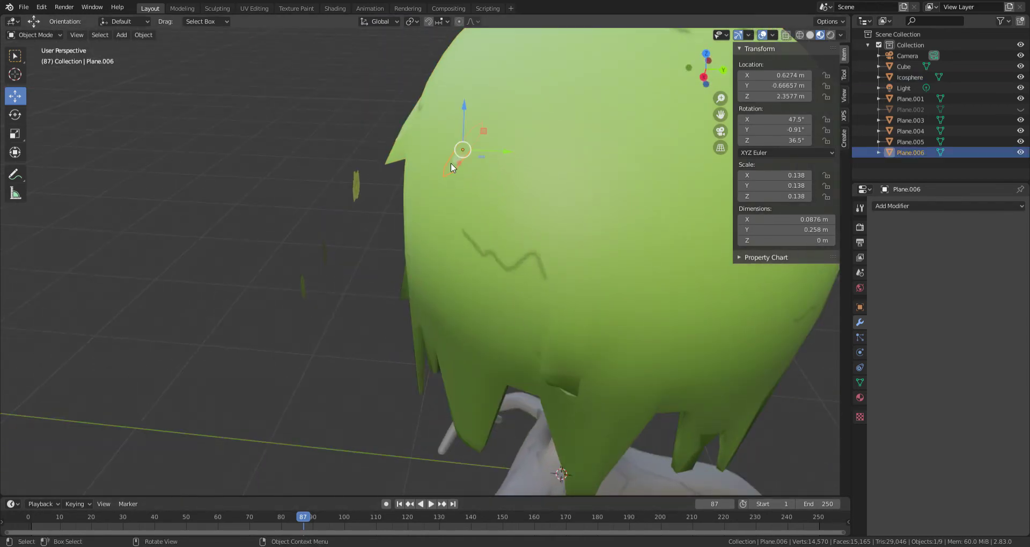
{"action": "left_click_drag", "start_coordinate": [451, 163], "coordinate": [456, 180]}
{"action": "mouse_move", "coordinate": [456, 179]}
{"action": "middle_mouse_down"}
{"action": "mouse_move", "coordinate": [578, 185]}
{"action": "mouse_move", "coordinate": [563, 184]}
{"action": "mouse_move", "coordinate": [553, 114]}
{"action": "mouse_move", "coordinate": [471, 162]}
{"action": "mouse_move", "coordinate": [550, 184]}
{"action": "mouse_move", "coordinate": [635, 166]}
{"action": "mouse_move", "coordinate": [587, 176]}
{"action": "mouse_move", "coordinate": [550, 157]}
{"action": "mouse_move", "coordinate": [532, 133]}
{"action": "mouse_move", "coordinate": [559, 91]}
{"action": "mouse_move", "coordinate": [616, 127]}
{"action": "mouse_move", "coordinate": [605, 191]}
{"action": "mouse_move", "coordinate": [558, 181]}
{"action": "mouse_move", "coordinate": [681, 161]}
{"action": "mouse_move", "coordinate": [681, 147]}
{"action": "mouse_move", "coordinate": [542, 150]}
{"action": "mouse_move", "coordinate": [526, 163]}
{"action": "middle_mouse_up"}
Lower the leaf along Z and push it closer to the canopy along Y.
{"action": "key", "text": "g"}
{"action": "key", "text": "z"}
{"action": "left_click", "coordinate": [532, 120]}
{"action": "key", "text": "g"}
{"action": "key", "text": "y"}
{"action": "left_click", "coordinate": [563, 180]}
Duplicate the leaf into a third copy and position it along Y.
{"action": "key", "text": "shift+d"}
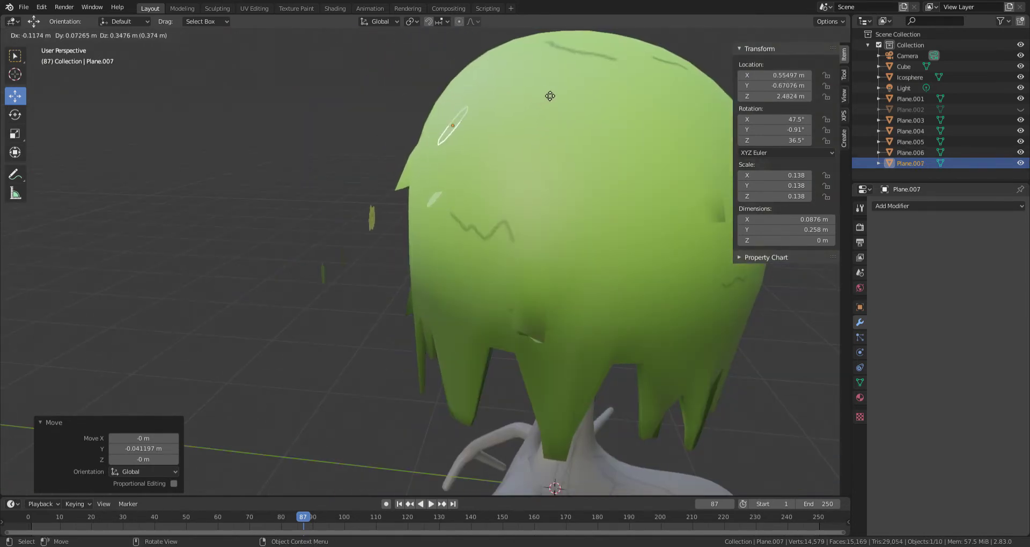
{"action": "left_click", "coordinate": [550, 96]}
{"action": "mouse_move", "coordinate": [543, 96]}
{"action": "middle_mouse_down"}
{"action": "mouse_move", "coordinate": [575, 107]}
{"action": "mouse_move", "coordinate": [616, 205]}
{"action": "mouse_move", "coordinate": [556, 188]}
{"action": "mouse_move", "coordinate": [546, 144]}
{"action": "mouse_move", "coordinate": [611, 125]}
{"action": "mouse_move", "coordinate": [607, 143]}
{"action": "mouse_move", "coordinate": [587, 146]}
{"action": "middle_mouse_up"}
{"action": "key", "text": "g"}
{"action": "key", "text": "y"}
{"action": "left_click", "coordinate": [545, 147]}
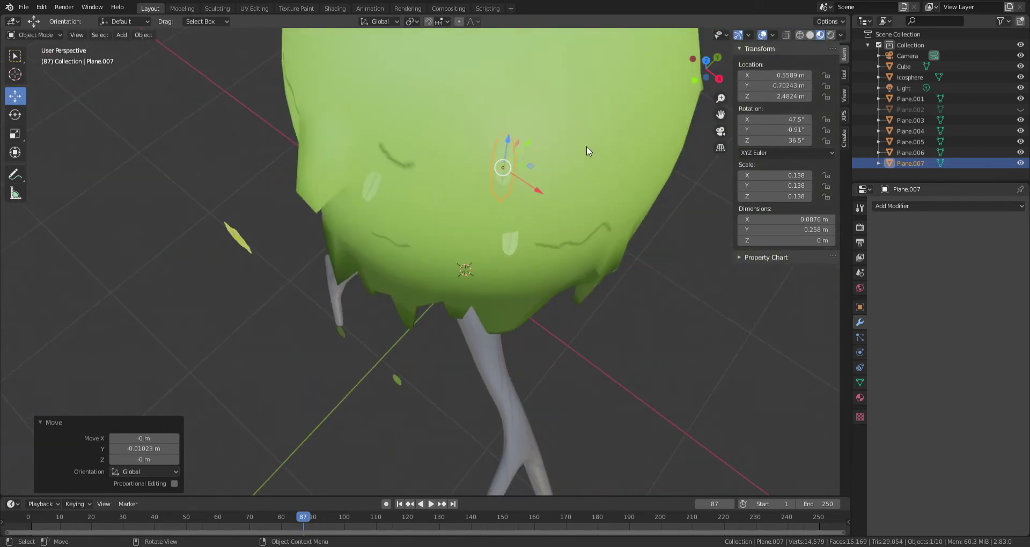
Nudge the leaf decal along X, then along Y, into its final spot.
{"action": "key", "text": "g"}
{"action": "key", "text": "x"}
{"action": "left_click", "coordinate": [511, 185]}
{"action": "key", "text": "g"}
{"action": "key", "text": "y"}
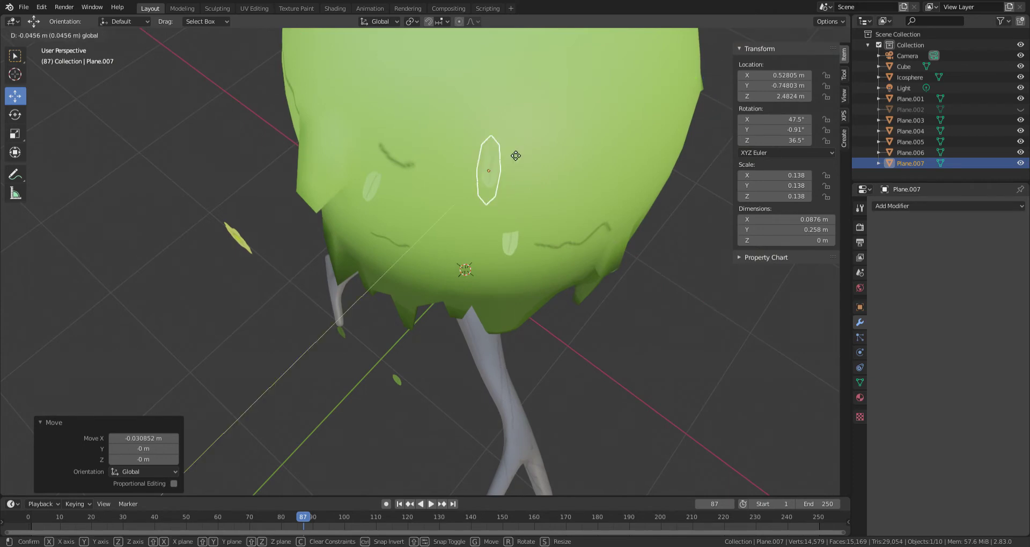
{"action": "left_click", "coordinate": [518, 151]}
Check the leaf placement from around the canopy and from Top view, then duplicate the leaf decal.
{"action": "mouse_move", "coordinate": [566, 112]}
{"action": "middle_mouse_down"}
{"action": "mouse_move", "coordinate": [589, 76]}
{"action": "mouse_move", "coordinate": [477, 143]}
{"action": "mouse_move", "coordinate": [549, 142]}
{"action": "middle_mouse_up"}
{"action": "mouse_move", "coordinate": [628, 149]}
{"action": "middle_mouse_down"}
{"action": "mouse_move", "coordinate": [585, 146]}
{"action": "mouse_move", "coordinate": [601, 118]}
{"action": "mouse_move", "coordinate": [656, 92]}
{"action": "mouse_move", "coordinate": [668, 167]}
{"action": "mouse_move", "coordinate": [614, 158]}
{"action": "mouse_move", "coordinate": [591, 182]}
{"action": "mouse_move", "coordinate": [600, 183]}
{"action": "middle_mouse_up"}
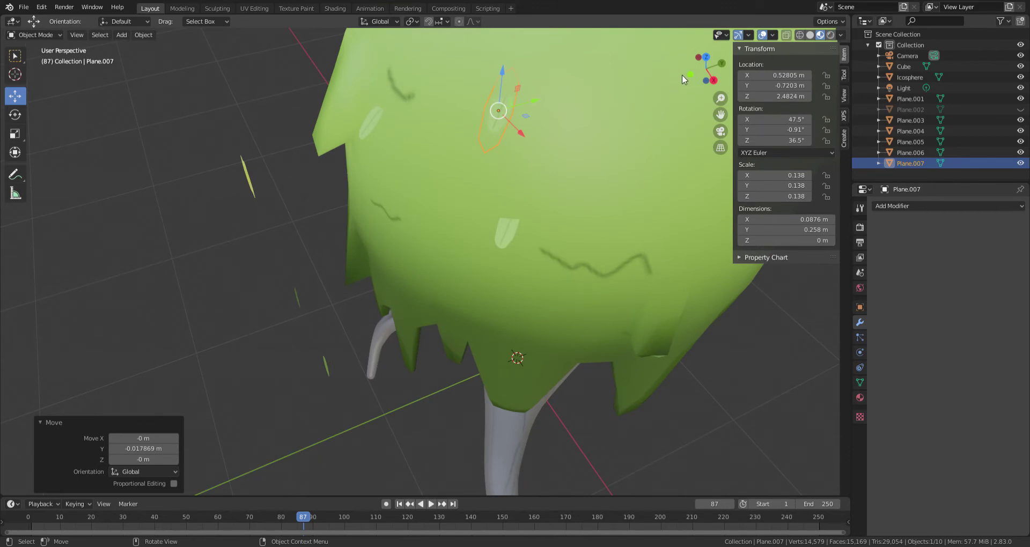
{"action": "left_click", "coordinate": [706, 57]}
{"action": "key", "text": "shift+d"}
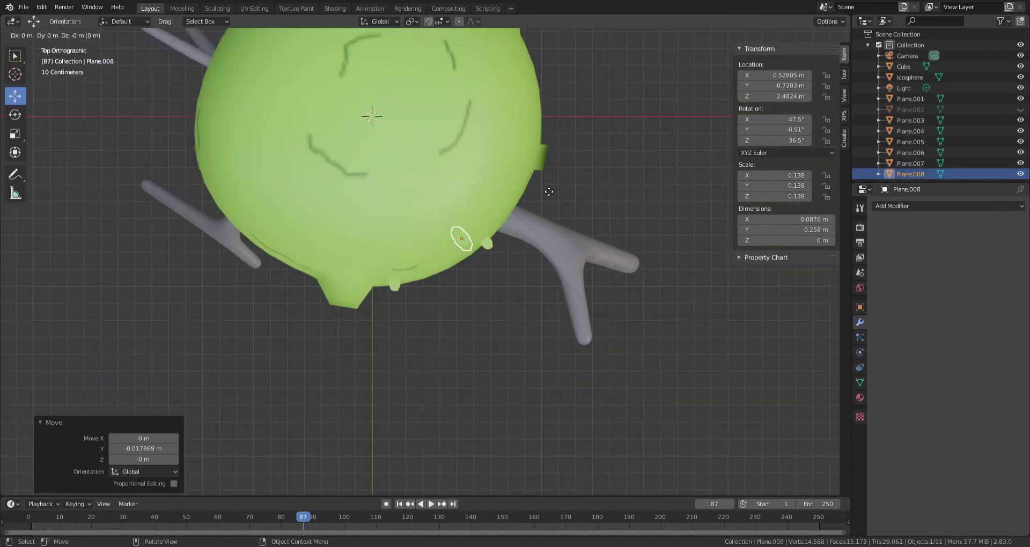
Drop the copied leaf on the canopy edge, rotate it to 84.4° on Z, and lower it.
{"action": "left_click", "coordinate": [613, 114]}
{"action": "key", "text": "r"}
{"action": "left_click", "coordinate": [552, 99]}
{"action": "middle_click_drag", "start_coordinate": [553, 98], "coordinate": [422, 30]}
{"action": "key", "text": "g"}
{"action": "key", "text": "z"}
{"action": "left_click", "coordinate": [562, 269]}
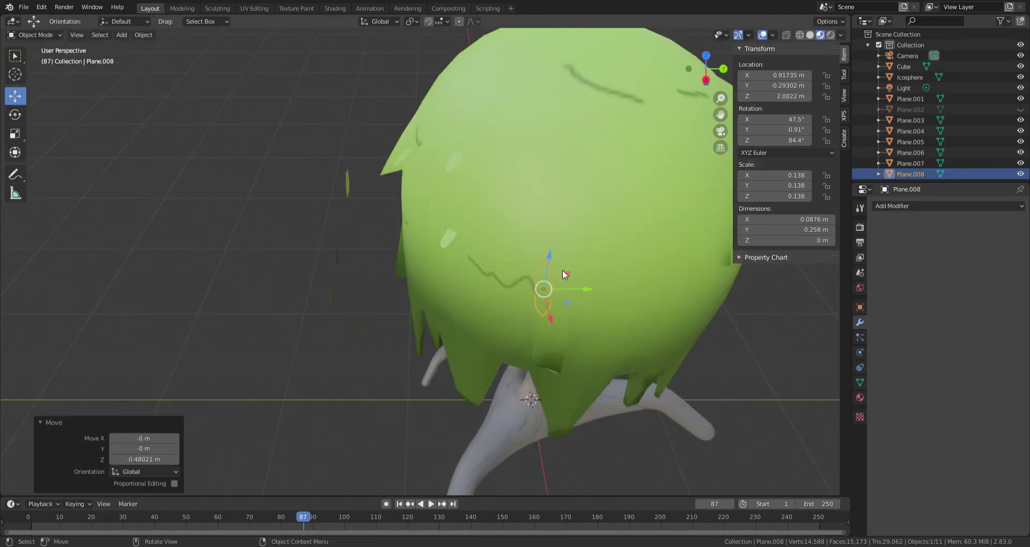
{"action": "mouse_move", "coordinate": [562, 270]}
{"action": "middle_mouse_down"}
{"action": "mouse_move", "coordinate": [458, 335]}
{"action": "mouse_move", "coordinate": [517, 355]}
{"action": "mouse_move", "coordinate": [591, 283]}
{"action": "middle_mouse_up"}
Shift Plane.008 along X with a small nudge, then raise it higher on the canopy.
{"action": "key", "text": "g"}
{"action": "key", "text": "x"}
{"action": "left_click", "coordinate": [465, 365]}
{"action": "key", "text": "g"}
{"action": "key", "text": "x"}
{"action": "left_click", "coordinate": [611, 255]}
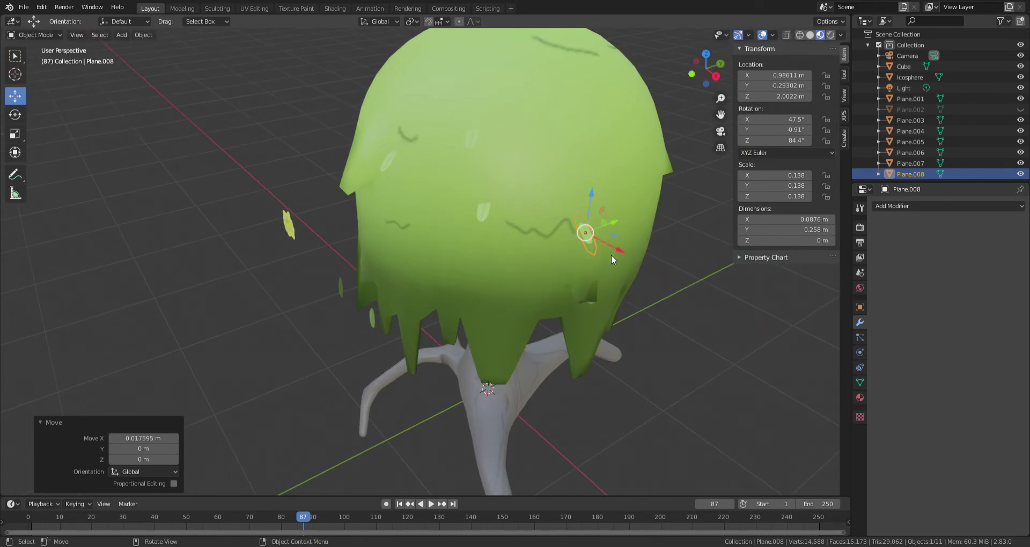
{"action": "key", "text": "g"}
{"action": "key", "text": "z"}
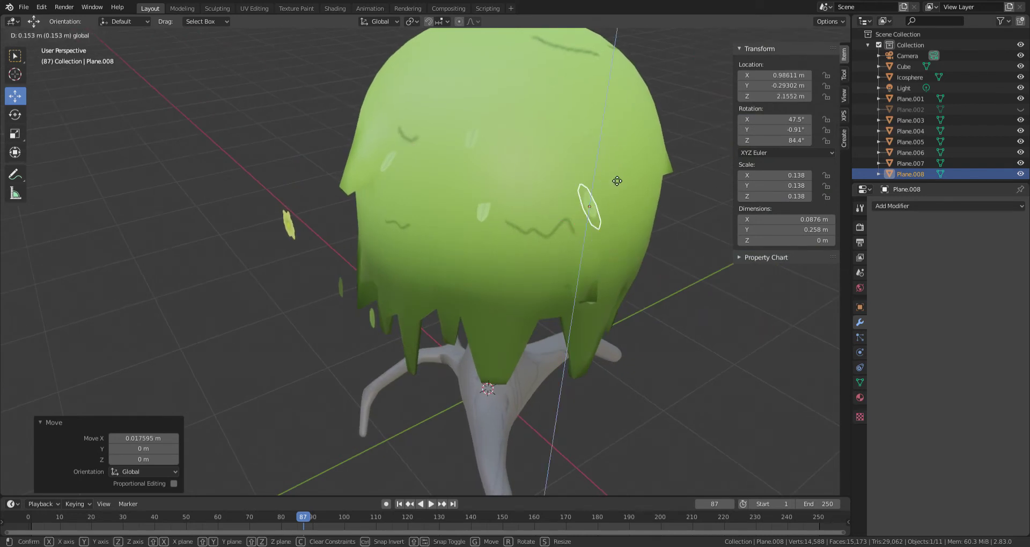
{"action": "left_click", "coordinate": [634, 137]}
Pull the leaf back along X and check it from a lower frontal view.
{"action": "middle_click_drag", "start_coordinate": [634, 137], "coordinate": [476, 143]}
{"action": "key", "text": "g"}
{"action": "key", "text": "x"}
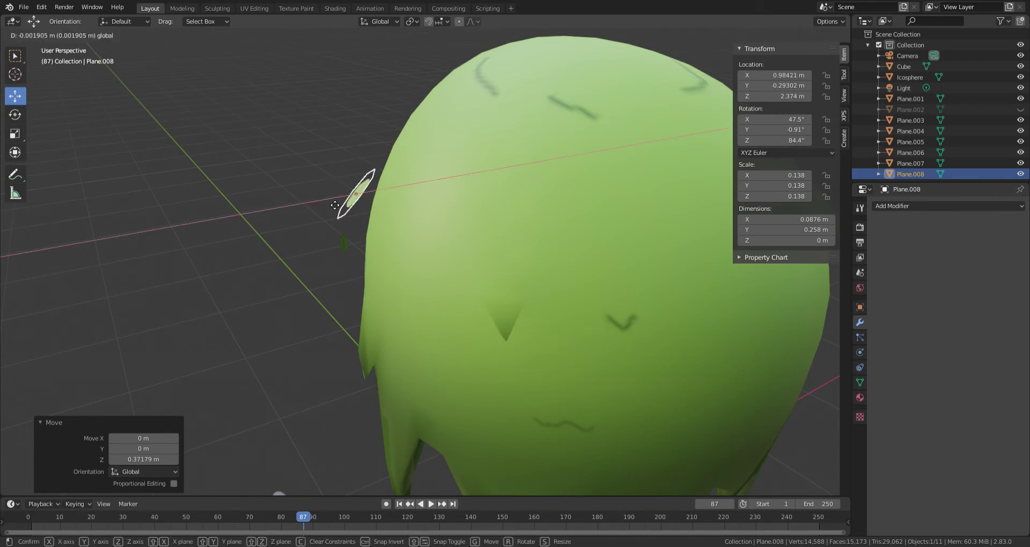
{"action": "left_click", "coordinate": [355, 203]}
{"action": "mouse_move", "coordinate": [355, 203]}
{"action": "middle_mouse_down"}
{"action": "mouse_move", "coordinate": [546, 257]}
{"action": "mouse_move", "coordinate": [498, 120]}
{"action": "mouse_move", "coordinate": [465, 166]}
{"action": "middle_mouse_up"}
{"action": "mouse_move", "coordinate": [595, 59]}
{"action": "middle_mouse_down"}
{"action": "mouse_move", "coordinate": [601, 98]}
{"action": "mouse_move", "coordinate": [472, 273]}
{"action": "middle_mouse_up"}
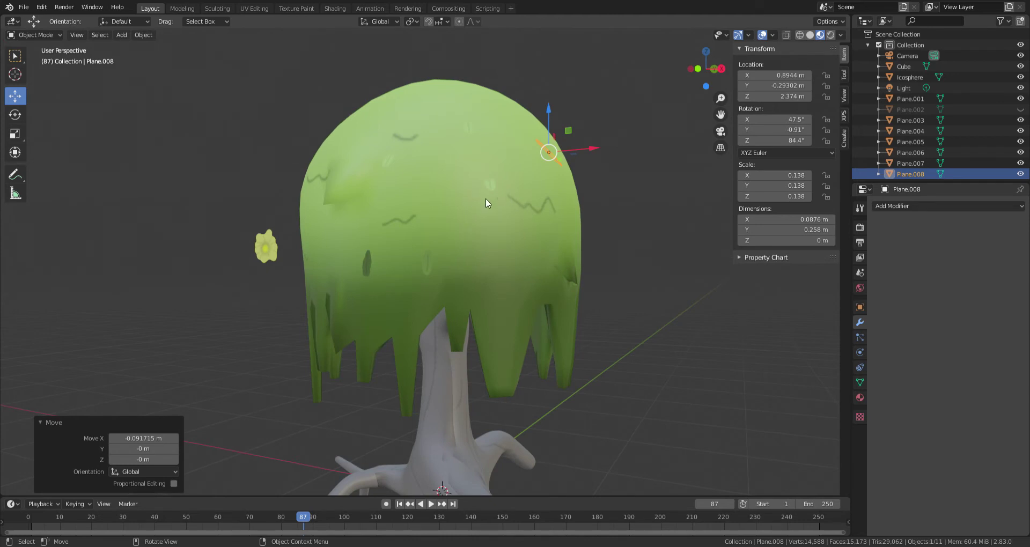
Duplicate another leaf decal onto the canopy front and slide it along Y.
{"action": "left_click", "coordinate": [488, 182]}
{"action": "key", "text": "shift+d"}
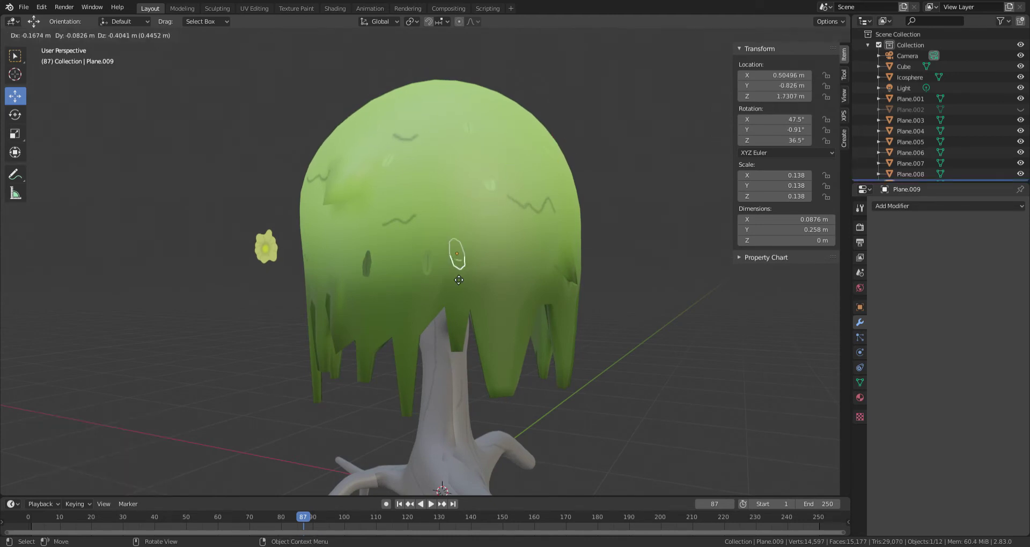
{"action": "left_click", "coordinate": [438, 244]}
{"action": "middle_click_drag", "start_coordinate": [394, 253], "coordinate": [482, 254]}
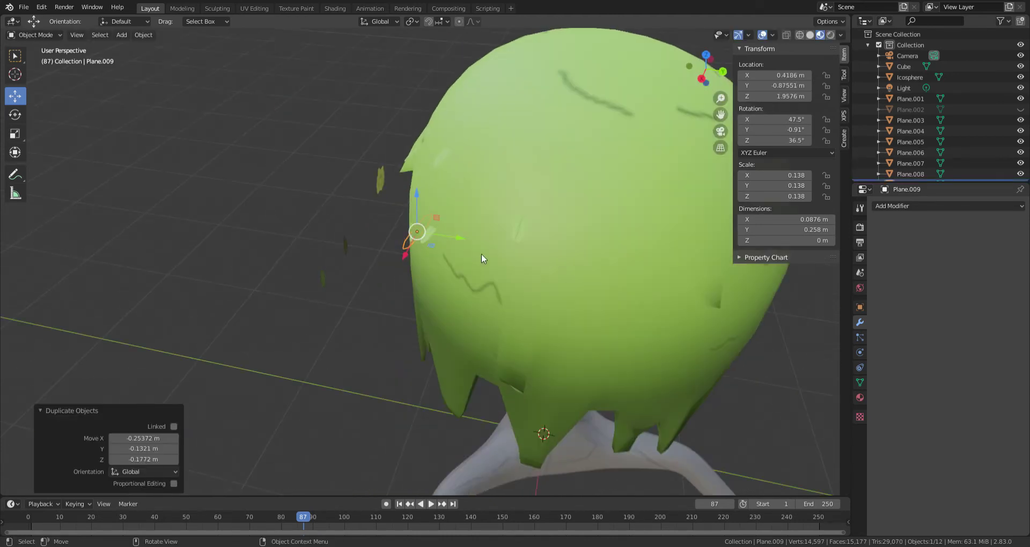
{"action": "left_click_drag", "start_coordinate": [450, 236], "coordinate": [446, 242]}
{"action": "mouse_move", "coordinate": [447, 242]}
{"action": "middle_mouse_down"}
{"action": "mouse_move", "coordinate": [543, 199]}
{"action": "mouse_move", "coordinate": [580, 203]}
{"action": "mouse_move", "coordinate": [491, 219]}
{"action": "mouse_move", "coordinate": [559, 213]}
{"action": "middle_mouse_up"}
Reselect the side leaf, view the canopy from below, and duplicate that leaf decal.
{"action": "left_click", "coordinate": [559, 213]}
{"action": "left_click", "coordinate": [559, 213]}
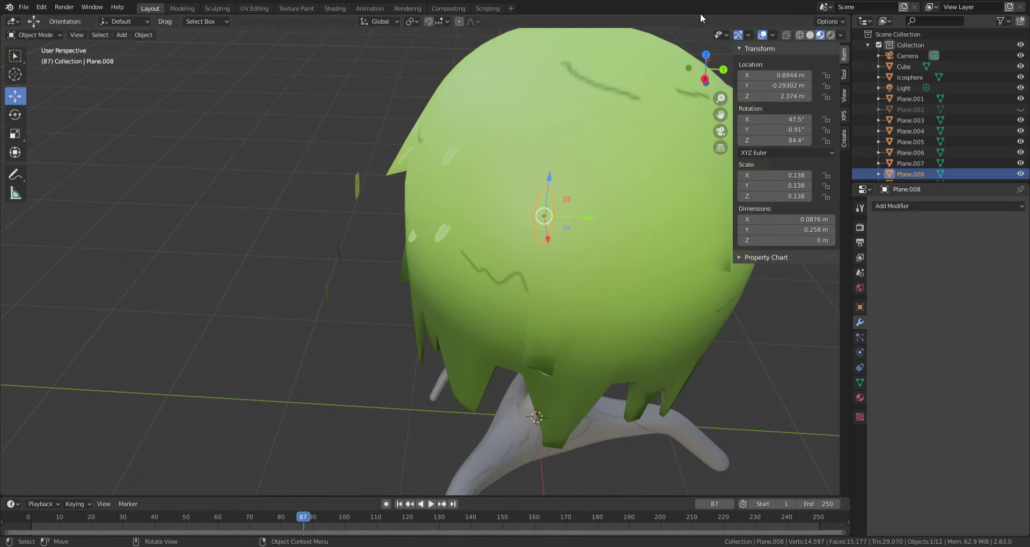
{"action": "mouse_move", "coordinate": [594, 127]}
{"action": "middle_mouse_down"}
{"action": "mouse_move", "coordinate": [671, 118]}
{"action": "mouse_move", "coordinate": [651, 234]}
{"action": "mouse_move", "coordinate": [636, 247]}
{"action": "mouse_move", "coordinate": [510, 192]}
{"action": "mouse_move", "coordinate": [431, 140]}
{"action": "mouse_move", "coordinate": [293, 173]}
{"action": "mouse_move", "coordinate": [294, 152]}
{"action": "mouse_move", "coordinate": [237, 182]}
{"action": "mouse_move", "coordinate": [202, 131]}
{"action": "mouse_move", "coordinate": [459, 311]}
{"action": "middle_mouse_up"}
{"action": "scroll", "coordinate": [459, 311], "scroll_direction": "up", "scroll_amount": 2}
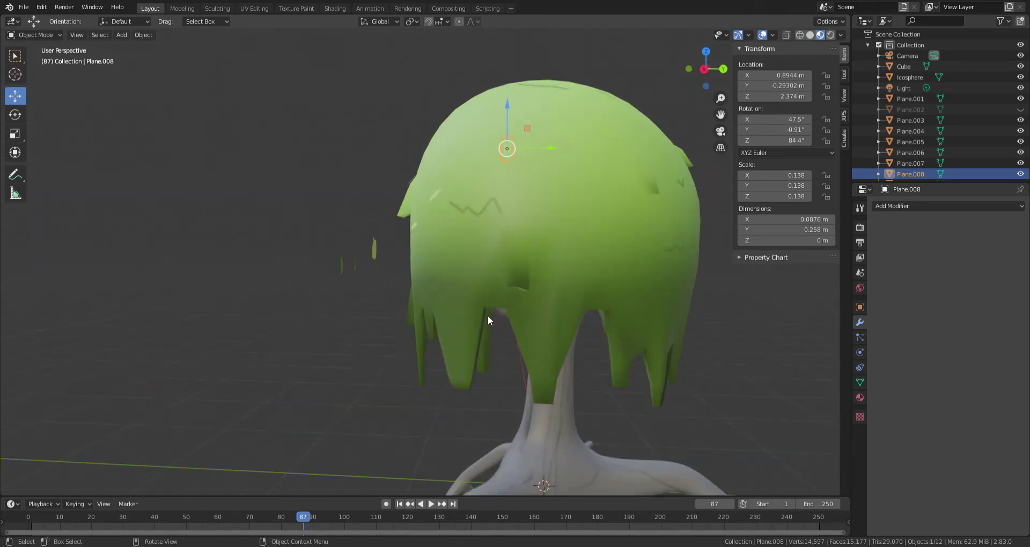
{"action": "key", "text": "shift+d"}
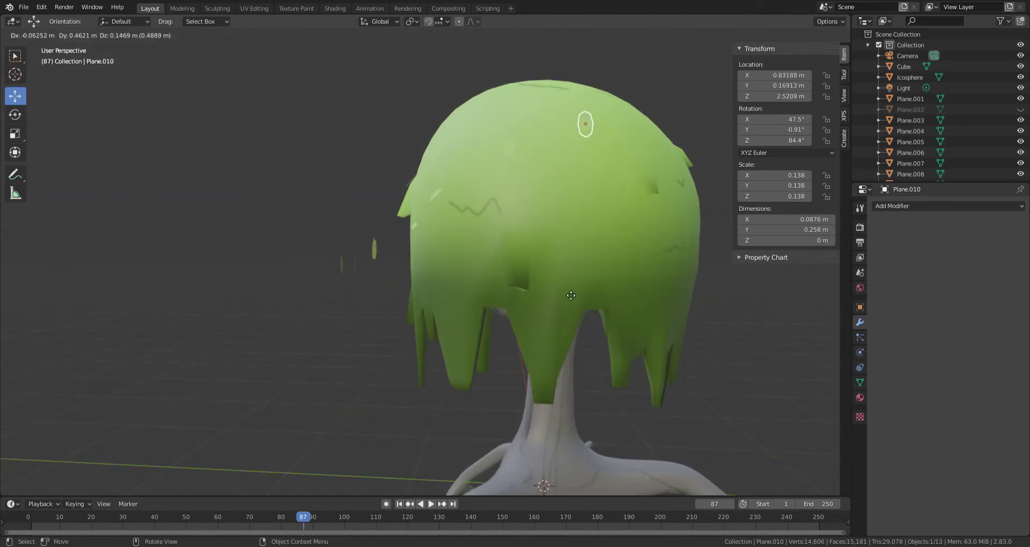
Position the leaf copy near the top of the canopy and nudge it along X.
{"action": "left_click", "coordinate": [571, 296]}
{"action": "mouse_move", "coordinate": [542, 292]}
{"action": "middle_mouse_down"}
{"action": "mouse_move", "coordinate": [436, 320]}
{"action": "mouse_move", "coordinate": [321, 147]}
{"action": "middle_mouse_up"}
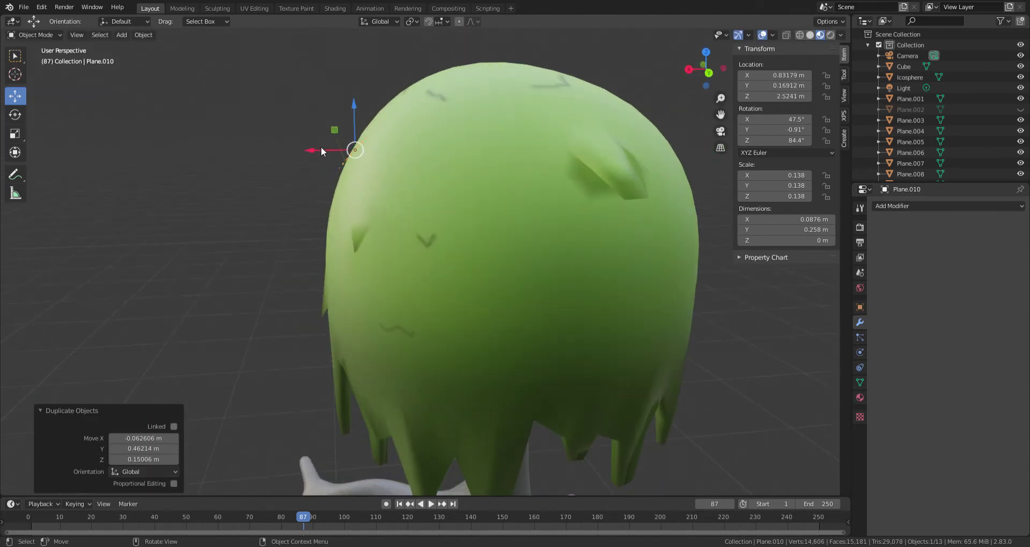
{"action": "left_click_drag", "start_coordinate": [321, 151], "coordinate": [317, 151]}
{"action": "mouse_move", "coordinate": [317, 150]}
{"action": "middle_mouse_down"}
{"action": "mouse_move", "coordinate": [452, 123]}
{"action": "mouse_move", "coordinate": [434, 212]}
{"action": "mouse_move", "coordinate": [717, 44]}
{"action": "middle_mouse_up"}
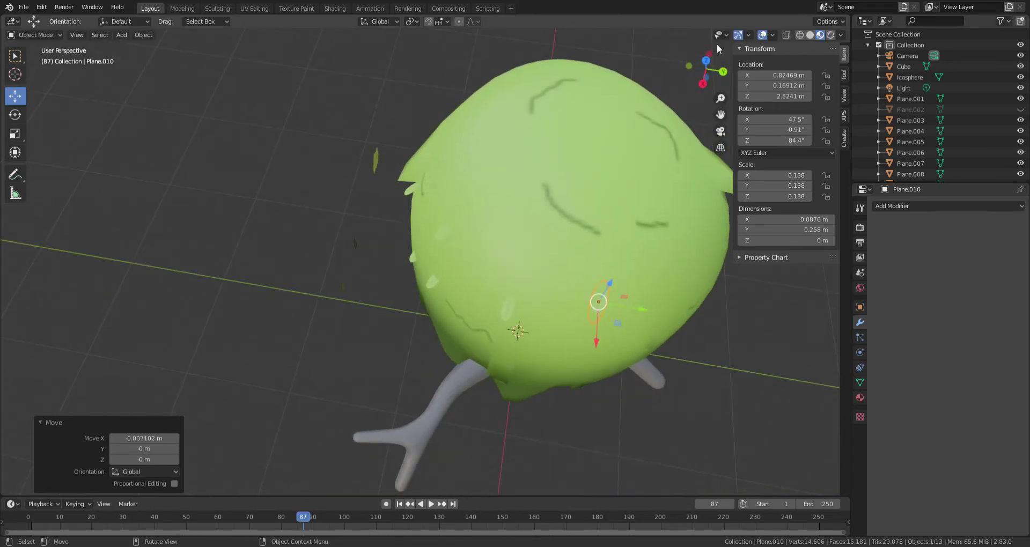
{"action": "left_click", "coordinate": [706, 61]}
Rotate that leaf to follow the canopy and slide it along X into place.
{"action": "key", "text": "r"}
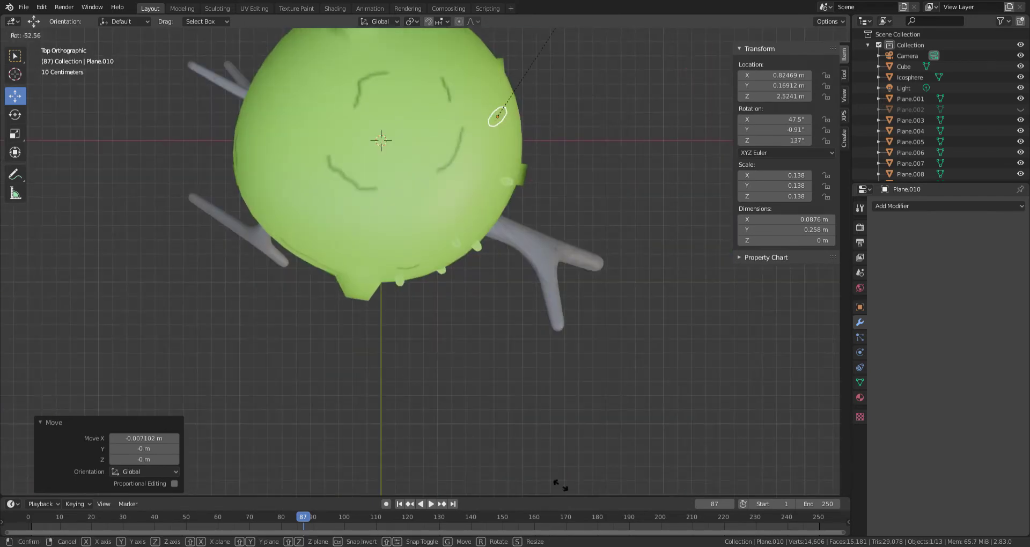
{"action": "left_click", "coordinate": [559, 485]}
{"action": "key", "text": "g"}
{"action": "left_click", "coordinate": [537, 73]}
{"action": "mouse_move", "coordinate": [536, 73]}
{"action": "middle_mouse_down"}
{"action": "mouse_move", "coordinate": [442, 488]}
{"action": "mouse_move", "coordinate": [371, 443]}
{"action": "mouse_move", "coordinate": [465, 457]}
{"action": "middle_mouse_up"}
{"action": "left_click_drag", "start_coordinate": [443, 226], "coordinate": [435, 235]}
{"action": "middle_click_drag", "start_coordinate": [499, 208], "coordinate": [549, 208]}
Duplicate a leaf decal and set the copy lower on the canopy.
{"action": "key", "text": "shift+d"}
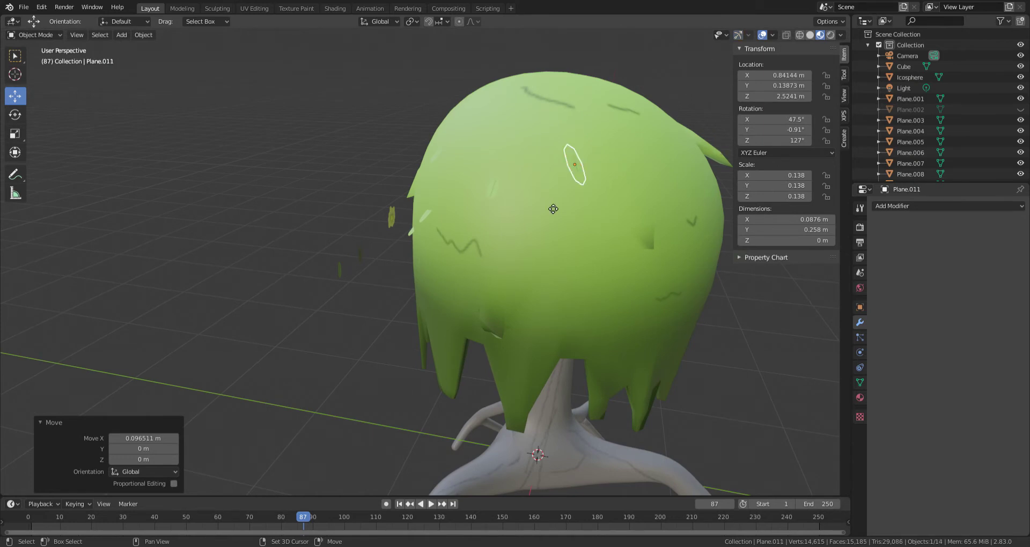
{"action": "left_click", "coordinate": [558, 320]}
{"action": "middle_click_drag", "start_coordinate": [558, 320], "coordinate": [521, 338]}
{"action": "left_click", "coordinate": [507, 360]}
{"action": "left_click", "coordinate": [514, 353]}
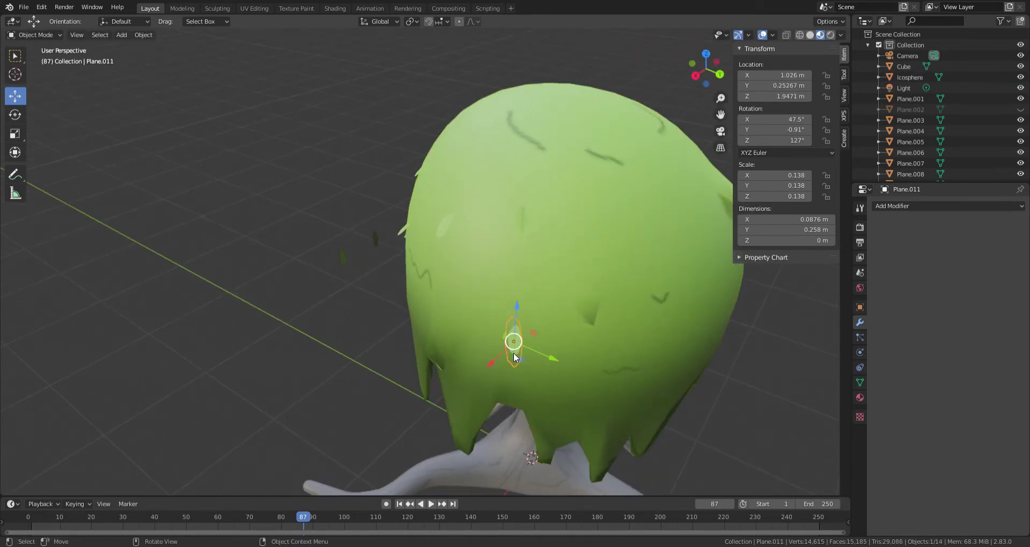
{"action": "key", "text": "g"}
{"action": "left_click", "coordinate": [505, 362]}
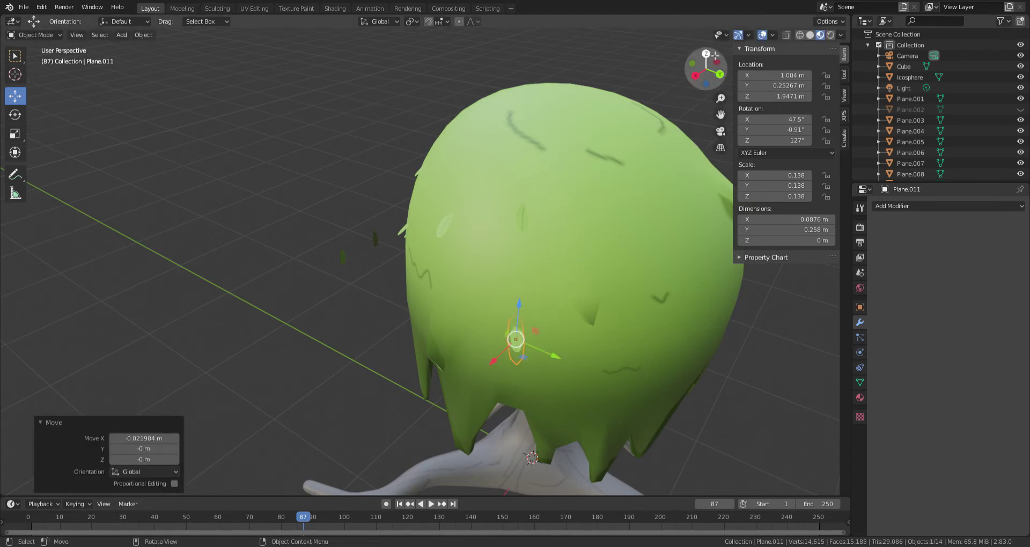
{"action": "left_click", "coordinate": [711, 74]}
Add another leaf copy on the canopy's rim, raising it slightly along Z.
{"action": "key", "text": "shift+d"}
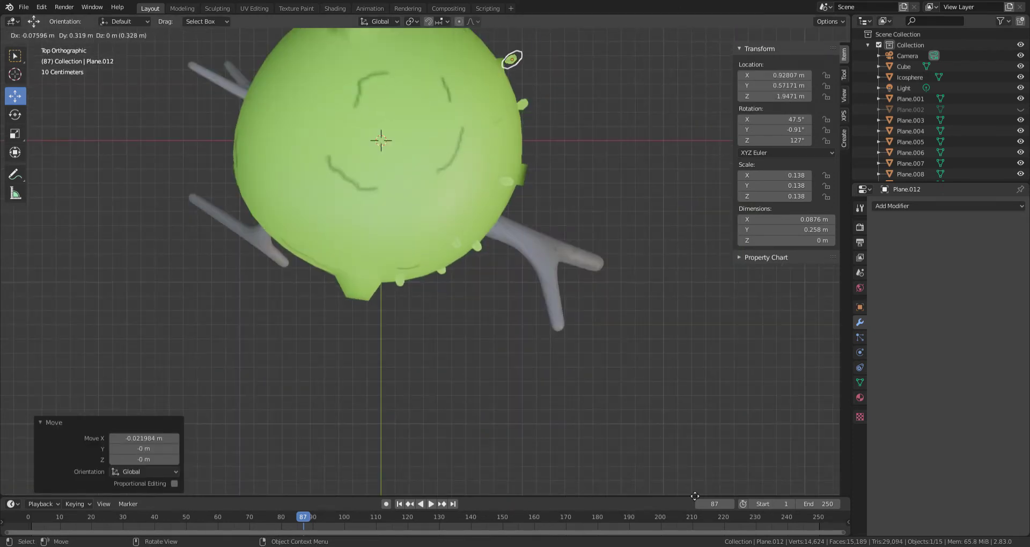
{"action": "left_click", "coordinate": [672, 474]}
{"action": "middle_click_drag", "start_coordinate": [674, 472], "coordinate": [513, 472]}
{"action": "scroll", "coordinate": [459, 214], "scroll_direction": "up", "scroll_amount": 5}
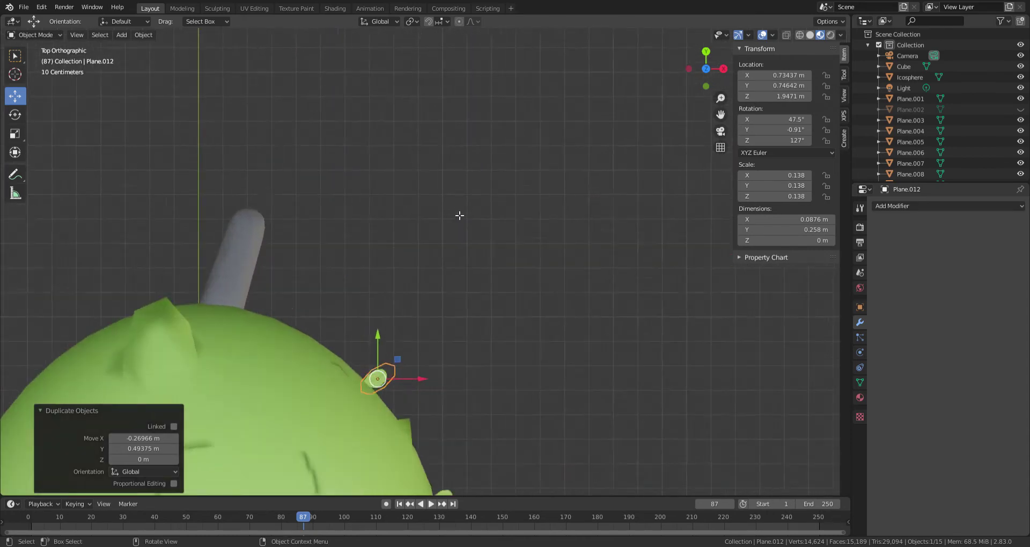
{"action": "mouse_move", "coordinate": [460, 214]}
{"action": "middle_mouse_down"}
{"action": "mouse_move", "coordinate": [342, 145]}
{"action": "mouse_move", "coordinate": [269, 212]}
{"action": "middle_mouse_up"}
{"action": "key", "text": "g"}
{"action": "key", "text": "z"}
{"action": "left_click", "coordinate": [341, 141]}
Rotate the rim leaf to match the canopy curve and settle it higher.
{"action": "left_click", "coordinate": [707, 61]}
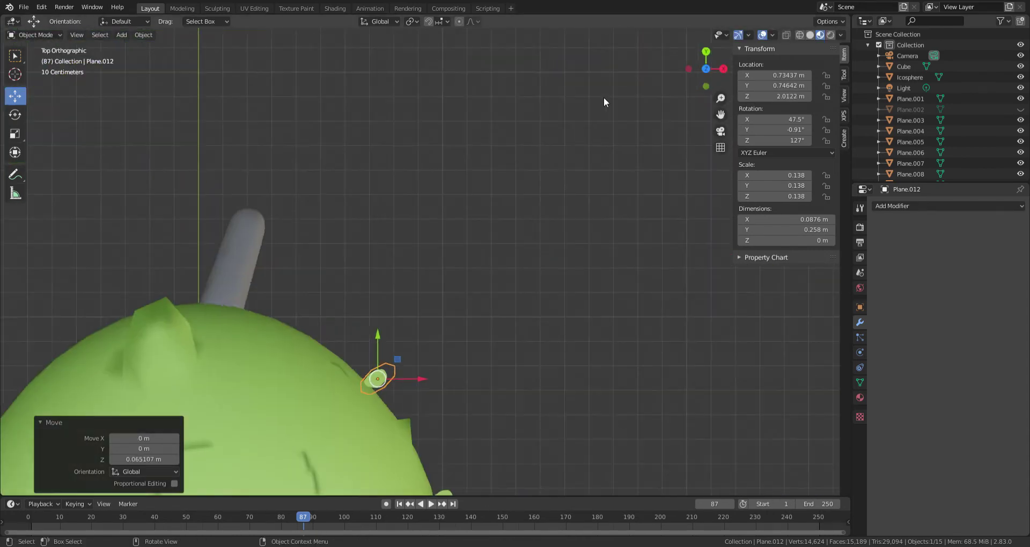
{"action": "key", "text": "r"}
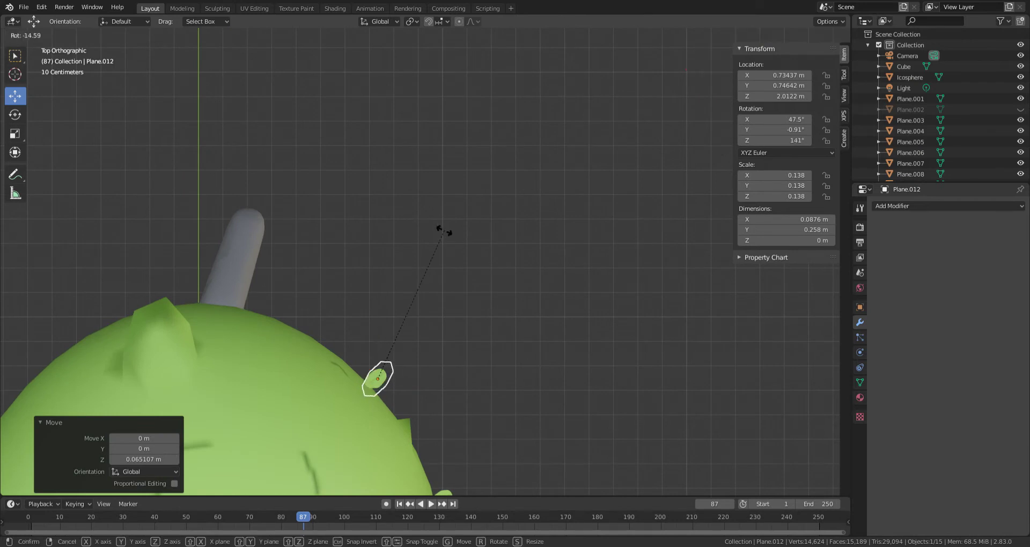
{"action": "left_click", "coordinate": [443, 271]}
{"action": "mouse_move", "coordinate": [443, 272]}
{"action": "middle_mouse_down"}
{"action": "mouse_move", "coordinate": [220, 247]}
{"action": "mouse_move", "coordinate": [352, 114]}
{"action": "middle_mouse_up"}
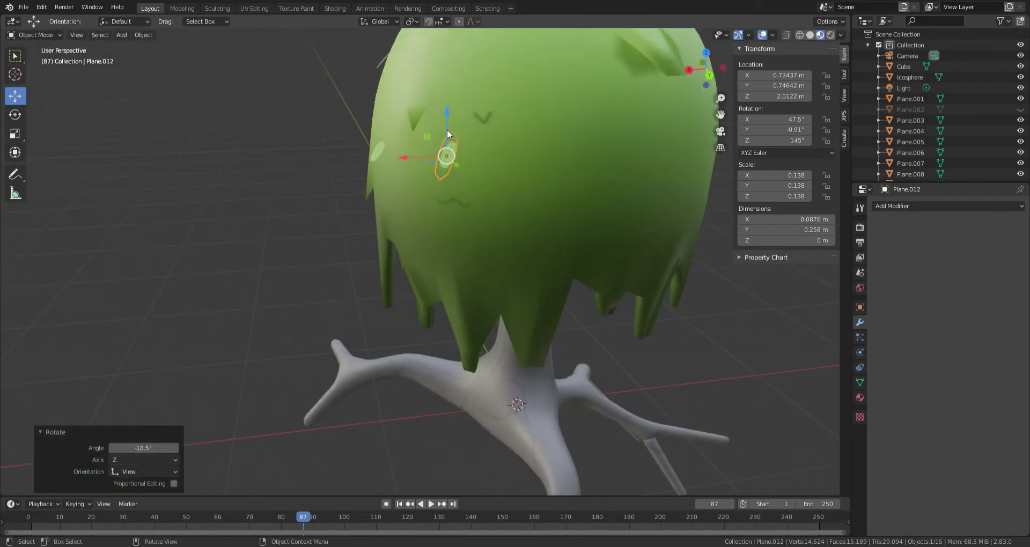
{"action": "mouse_move", "coordinate": [449, 135]}
{"action": "left_mouse_down"}
{"action": "mouse_move", "coordinate": [455, 210]}
{"action": "mouse_move", "coordinate": [509, 92]}
{"action": "left_mouse_up"}
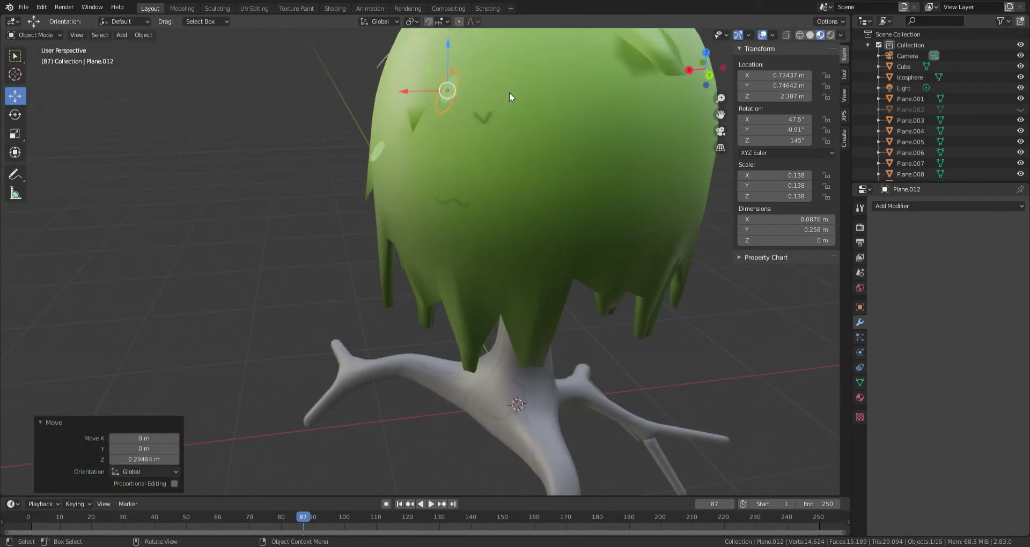
{"action": "mouse_move", "coordinate": [510, 92]}
{"action": "middle_mouse_down"}
{"action": "mouse_move", "coordinate": [466, 173]}
{"action": "mouse_move", "coordinate": [271, 229]}
{"action": "mouse_move", "coordinate": [202, 223]}
{"action": "mouse_move", "coordinate": [698, 34]}
{"action": "middle_mouse_up"}
{"action": "scroll", "coordinate": [466, 173], "scroll_direction": "down", "scroll_amount": 5}
{"action": "left_click", "coordinate": [706, 53]}
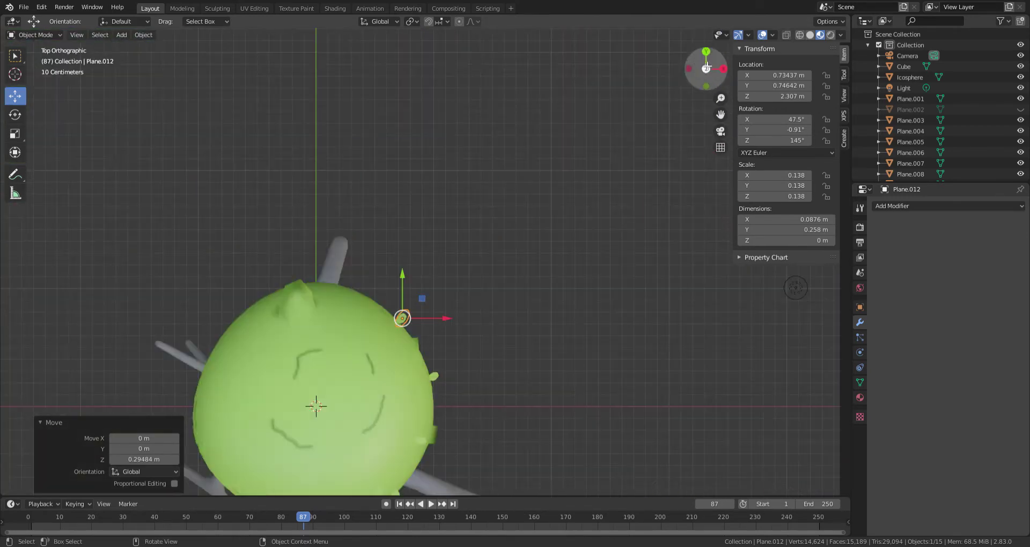
Place a leaf copy near the canopy's back edge, lowered onto the surface.
{"action": "key", "text": "shift+d"}
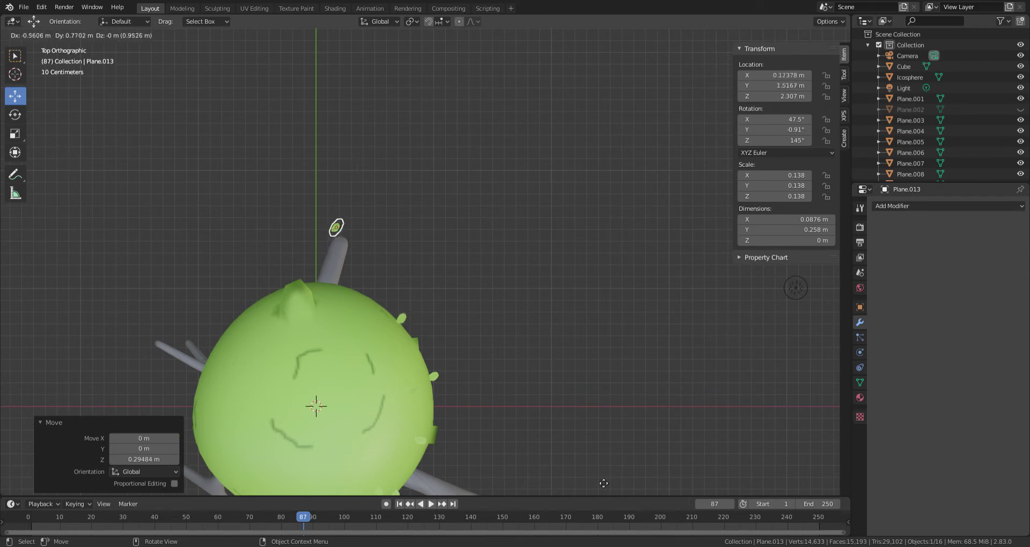
{"action": "left_click", "coordinate": [640, 46]}
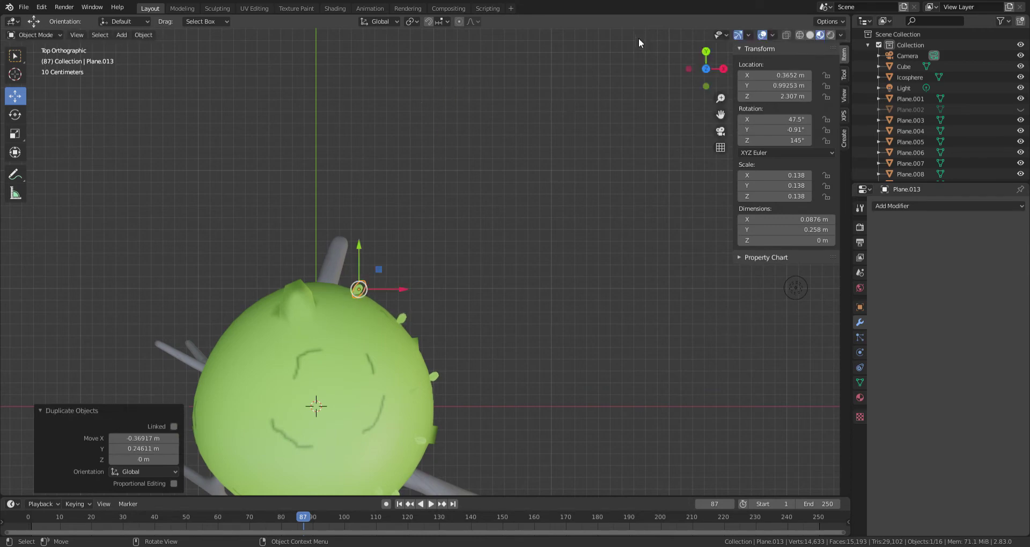
{"action": "mouse_move", "coordinate": [639, 37]}
{"action": "middle_mouse_down"}
{"action": "mouse_move", "coordinate": [565, 108]}
{"action": "mouse_move", "coordinate": [487, 50]}
{"action": "mouse_move", "coordinate": [344, 187]}
{"action": "mouse_move", "coordinate": [416, 114]}
{"action": "middle_mouse_up"}
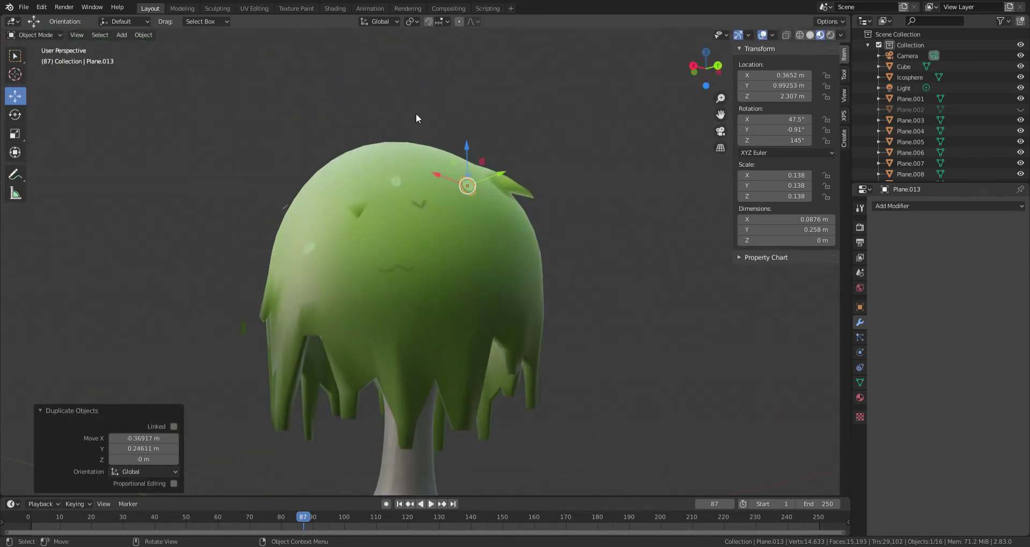
{"action": "left_click_drag", "start_coordinate": [468, 156], "coordinate": [471, 189]}
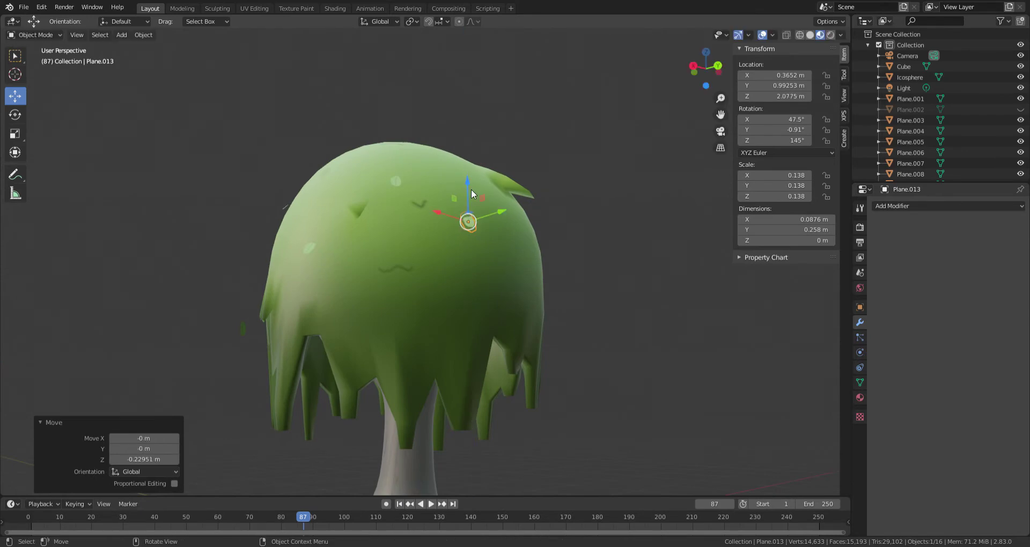
{"action": "mouse_move", "coordinate": [472, 189]}
{"action": "middle_mouse_down"}
{"action": "mouse_move", "coordinate": [370, 256]}
{"action": "mouse_move", "coordinate": [440, 204]}
{"action": "middle_mouse_up"}
{"action": "left_click", "coordinate": [707, 55]}
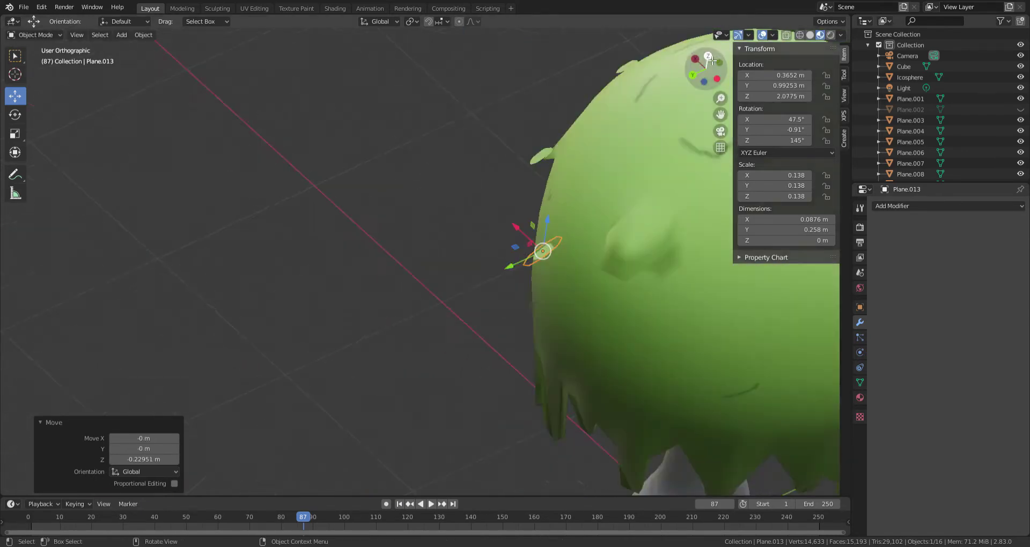
Add a leaf copy beside the canopy and slide it along Y onto it.
{"action": "key", "text": "shift+d"}
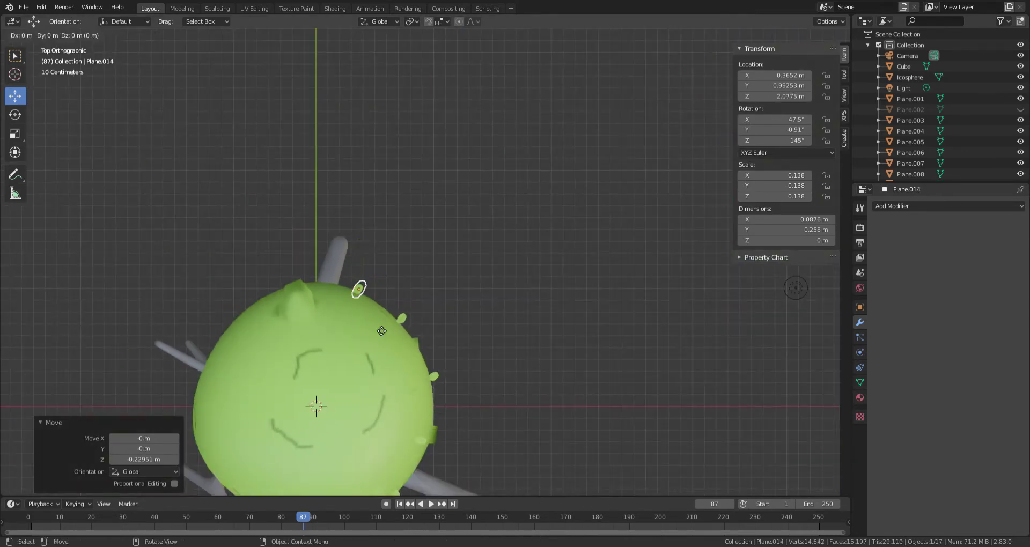
{"action": "left_click", "coordinate": [276, 330]}
{"action": "key", "text": "r"}
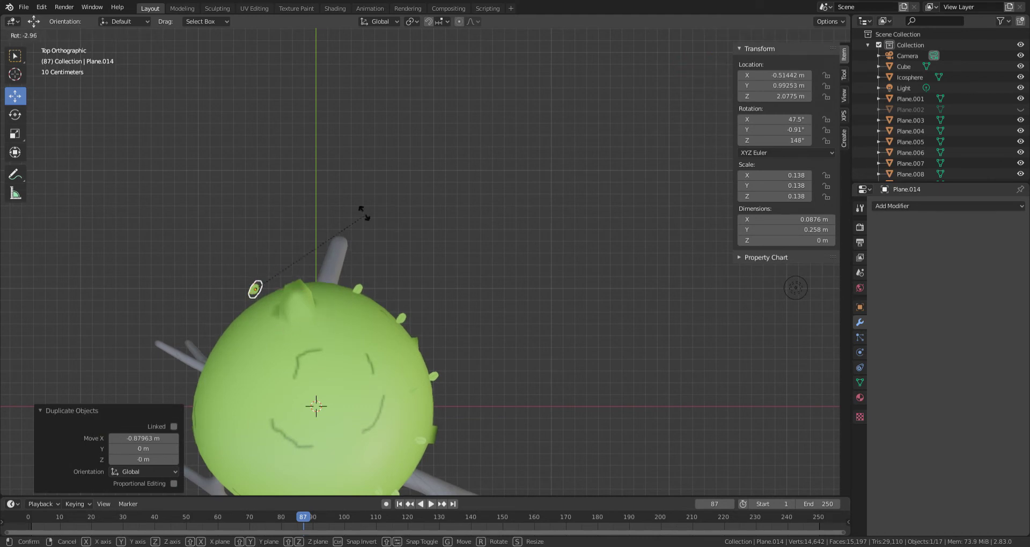
{"action": "key", "text": "g"}
{"action": "left_click", "coordinate": [233, 201]}
{"action": "mouse_move", "coordinate": [234, 201]}
{"action": "middle_mouse_down"}
{"action": "mouse_move", "coordinate": [323, 91]}
{"action": "mouse_move", "coordinate": [528, 296]}
{"action": "middle_mouse_up"}
{"action": "left_click_drag", "start_coordinate": [358, 230], "coordinate": [380, 225]}
{"action": "mouse_move", "coordinate": [379, 225]}
{"action": "middle_mouse_down"}
{"action": "mouse_move", "coordinate": [419, 230]}
{"action": "mouse_move", "coordinate": [449, 209]}
{"action": "mouse_move", "coordinate": [540, 188]}
{"action": "mouse_move", "coordinate": [592, 193]}
{"action": "middle_mouse_up"}
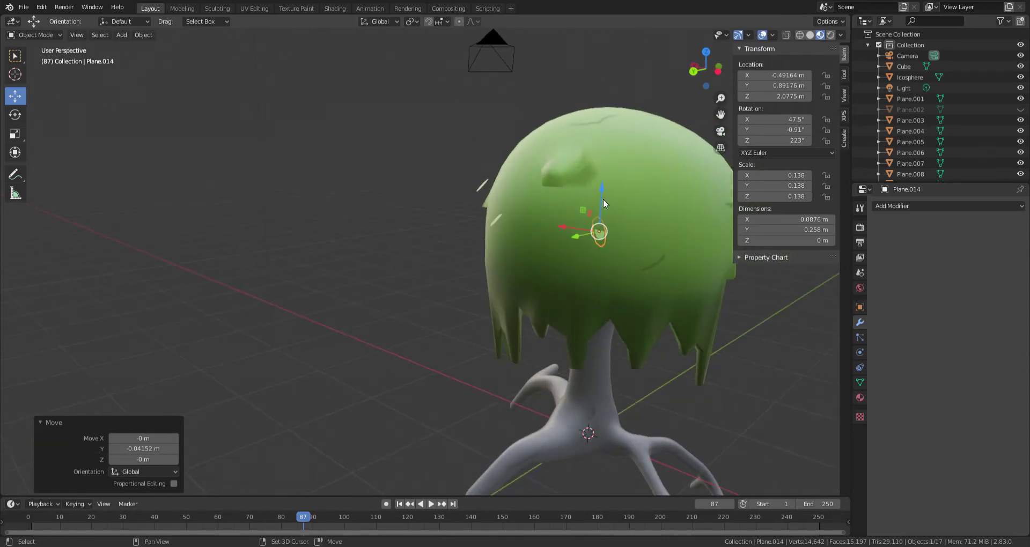
Place a new leaf copy on top of the canopy, slightly lowered.
{"action": "key", "text": "shift+d"}
{"action": "left_click", "coordinate": [574, 131]}
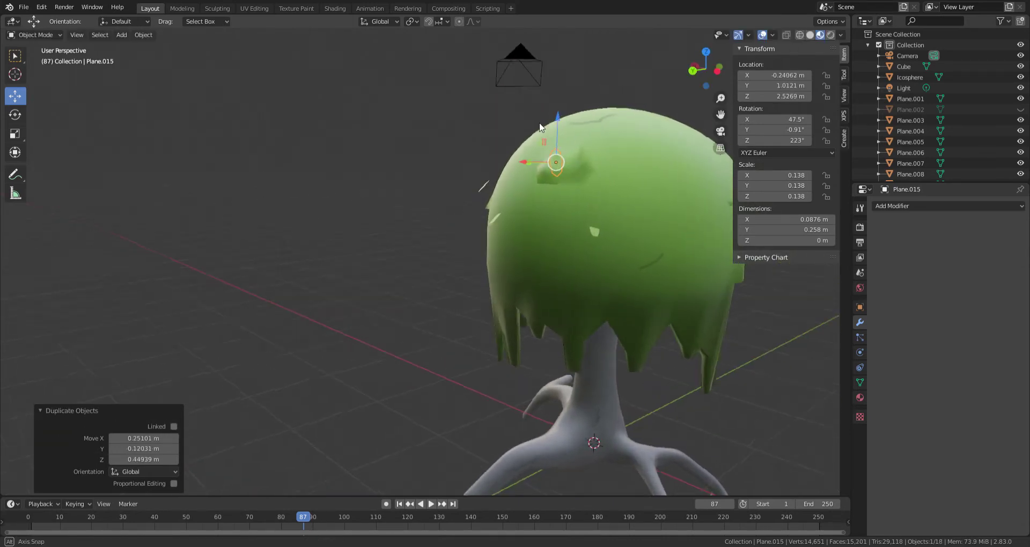
{"action": "scroll", "coordinate": [564, 178], "scroll_direction": "up", "scroll_amount": 3}
{"action": "scroll", "coordinate": [562, 203], "scroll_direction": "up", "scroll_amount": 3}
{"action": "middle_click_drag", "start_coordinate": [562, 202], "coordinate": [552, 213]}
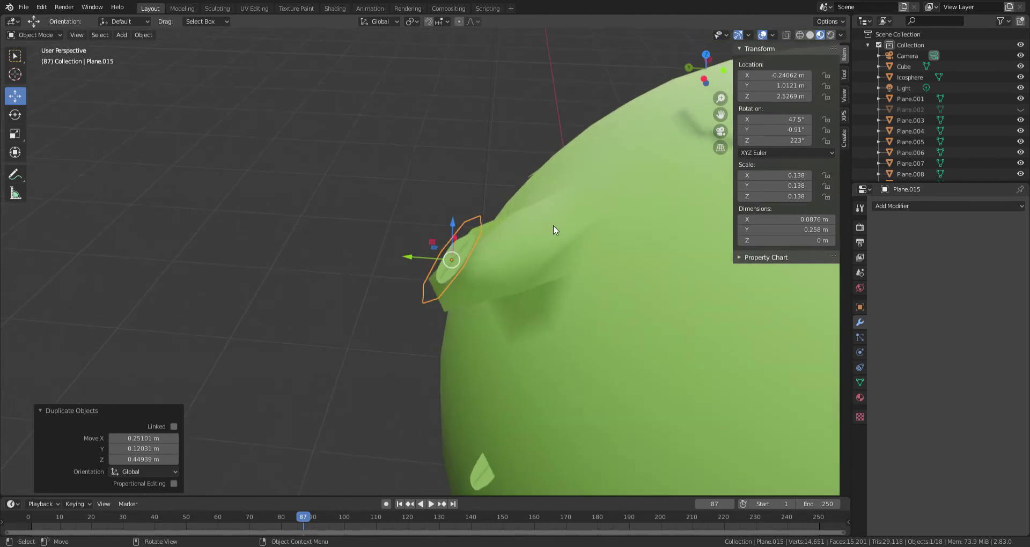
{"action": "key", "text": "g"}
{"action": "left_click", "coordinate": [550, 286]}
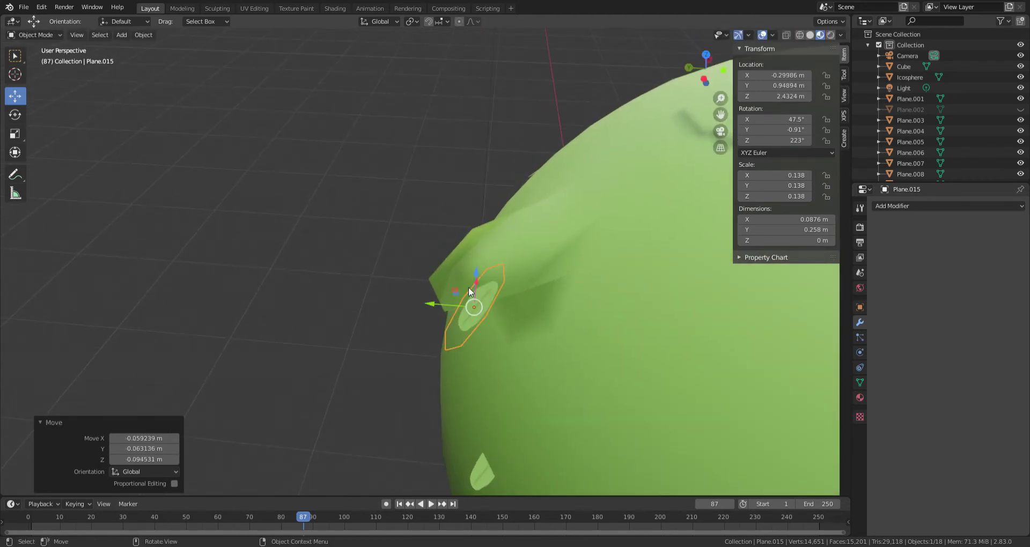
Shift that leaf along X and raise it slightly along Z.
{"action": "middle_click_drag", "start_coordinate": [480, 274], "coordinate": [311, 357]}
{"action": "key", "text": "g"}
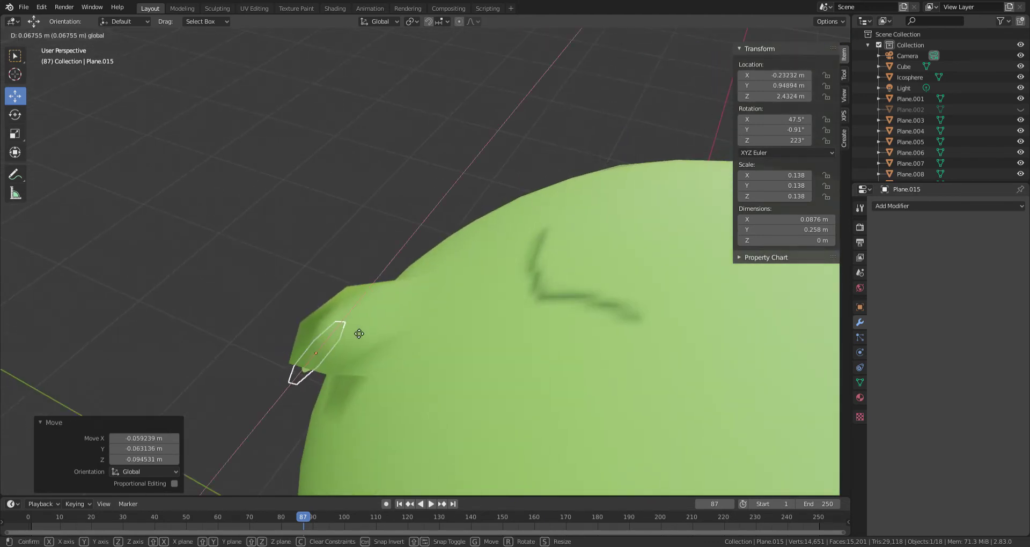
{"action": "key", "text": "x"}
{"action": "left_click", "coordinate": [331, 335]}
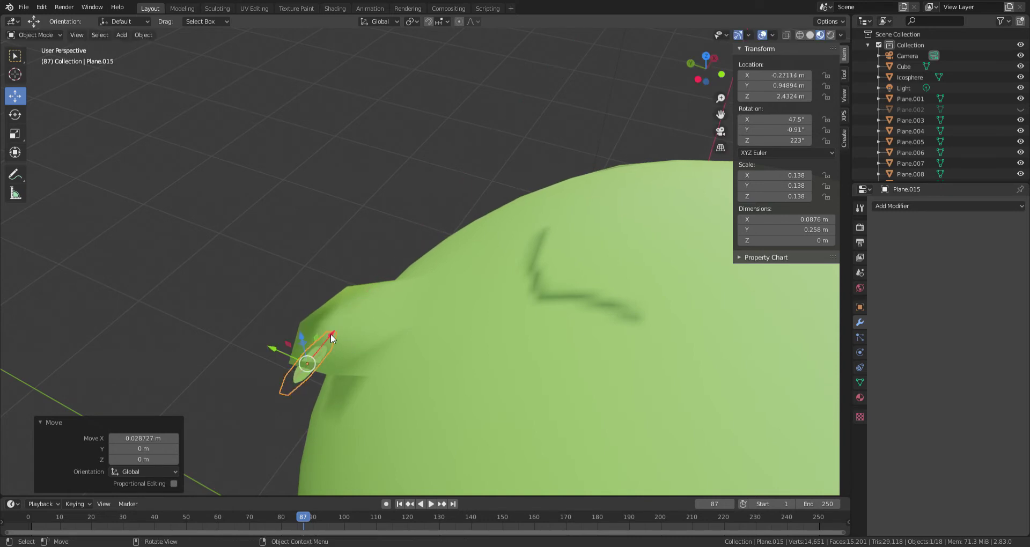
{"action": "key", "text": "g"}
{"action": "key", "text": "z"}
{"action": "left_click", "coordinate": [302, 338]}
{"action": "mouse_move", "coordinate": [302, 338]}
{"action": "middle_mouse_down"}
{"action": "mouse_move", "coordinate": [423, 332]}
{"action": "mouse_move", "coordinate": [417, 356]}
{"action": "middle_mouse_up"}
Add a leaf copy turned 34° and lower it onto the canopy surface.
{"action": "key", "text": "KP_7"}
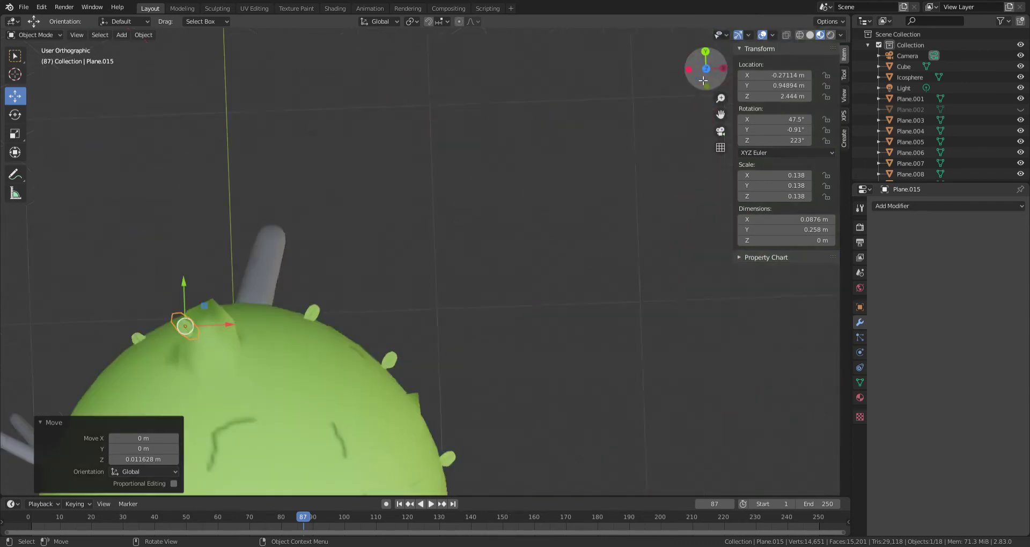
{"action": "key", "text": "shift+d"}
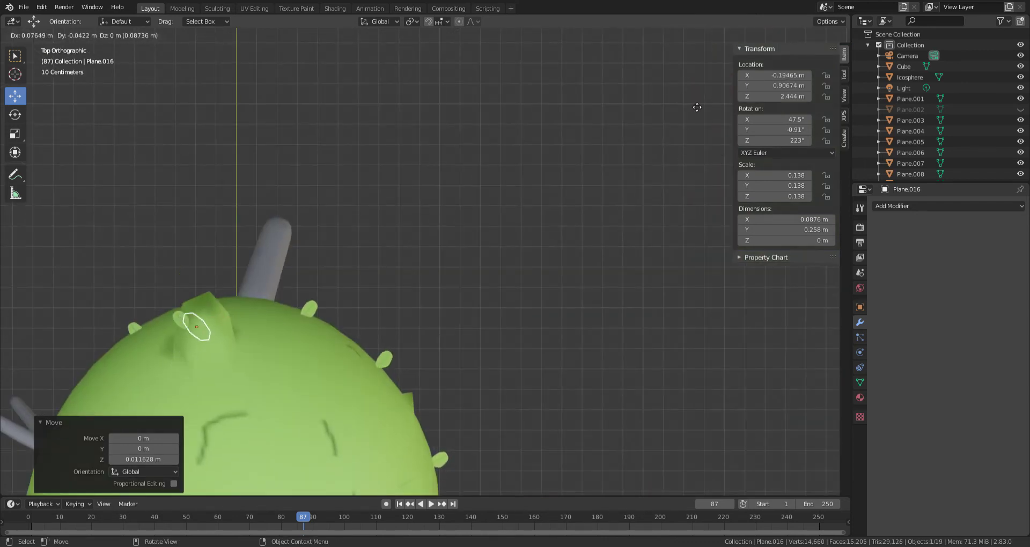
{"action": "left_click", "coordinate": [697, 107]}
{"action": "key", "text": "r"}
{"action": "left_click", "coordinate": [429, 409]}
{"action": "key", "text": "g"}
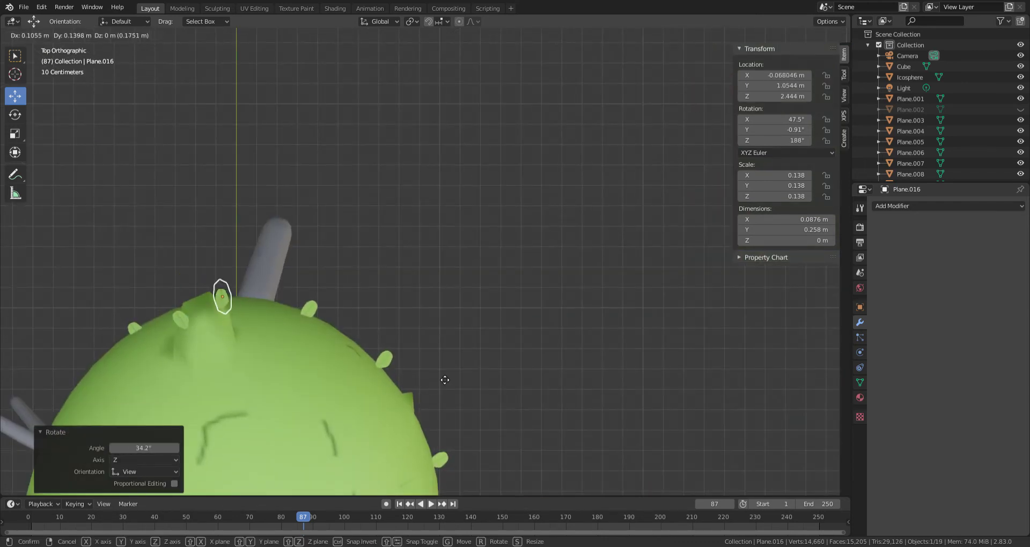
{"action": "left_click", "coordinate": [429, 380]}
{"action": "mouse_move", "coordinate": [430, 380]}
{"action": "middle_mouse_down"}
{"action": "mouse_move", "coordinate": [339, 332]}
{"action": "mouse_move", "coordinate": [276, 123]}
{"action": "mouse_move", "coordinate": [306, 84]}
{"action": "middle_mouse_up"}
{"action": "left_click_drag", "start_coordinate": [306, 85], "coordinate": [309, 82]}
{"action": "mouse_move", "coordinate": [309, 82]}
{"action": "middle_mouse_down"}
{"action": "mouse_move", "coordinate": [168, 98]}
{"action": "mouse_move", "coordinate": [76, 85]}
{"action": "middle_mouse_up"}
{"action": "mouse_move", "coordinate": [397, 81]}
{"action": "middle_mouse_down"}
{"action": "mouse_move", "coordinate": [449, 137]}
{"action": "mouse_move", "coordinate": [425, 135]}
{"action": "mouse_move", "coordinate": [533, 117]}
{"action": "mouse_move", "coordinate": [408, 189]}
{"action": "middle_mouse_up"}
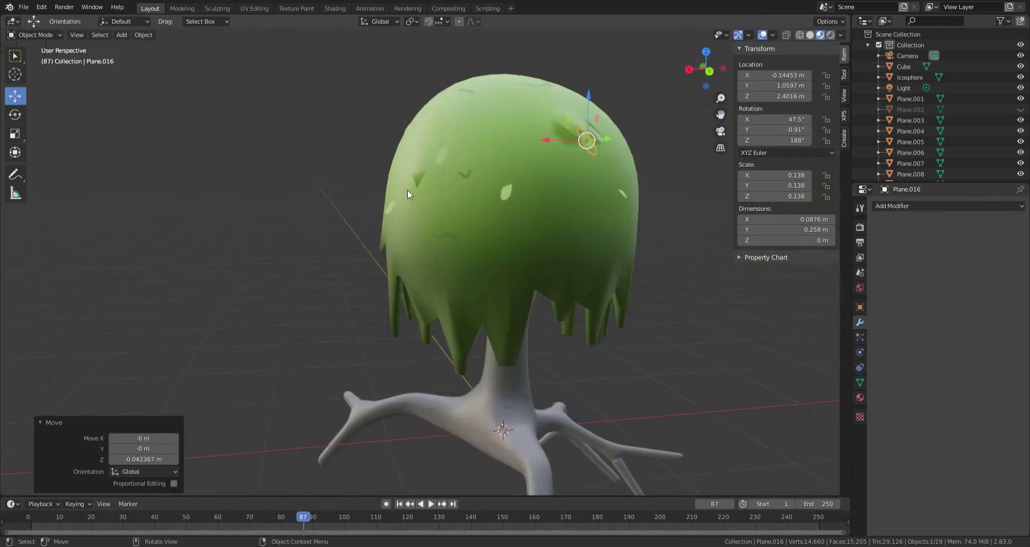
Slide a leaf on the canopy's side slightly along Y, then duplicate another leaf.
{"action": "left_click", "coordinate": [444, 159]}
{"action": "mouse_move", "coordinate": [444, 160]}
{"action": "middle_mouse_down"}
{"action": "mouse_move", "coordinate": [401, 217]}
{"action": "mouse_move", "coordinate": [437, 185]}
{"action": "middle_mouse_up"}
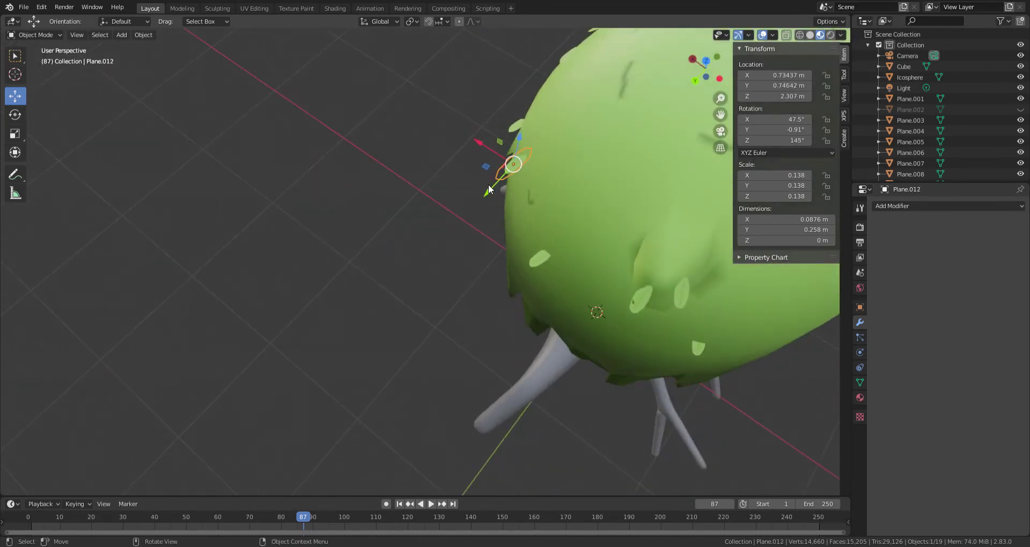
{"action": "left_click_drag", "start_coordinate": [489, 188], "coordinate": [519, 184]}
{"action": "left_click", "coordinate": [438, 237]}
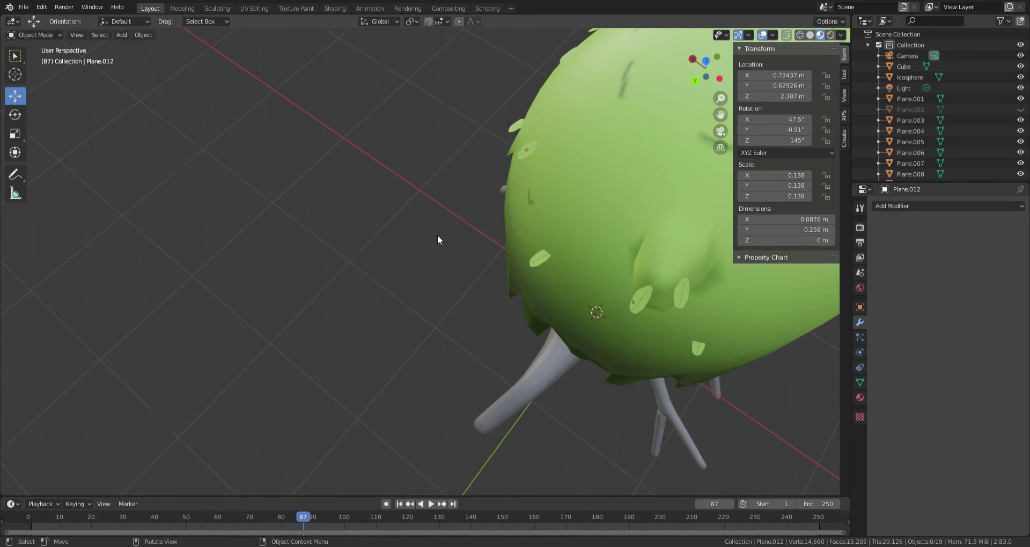
{"action": "mouse_move", "coordinate": [649, 303]}
{"action": "middle_mouse_down"}
{"action": "mouse_move", "coordinate": [623, 255]}
{"action": "mouse_move", "coordinate": [682, 304]}
{"action": "mouse_move", "coordinate": [611, 276]}
{"action": "middle_mouse_up"}
{"action": "left_click_drag", "start_coordinate": [563, 337], "coordinate": [545, 343]}
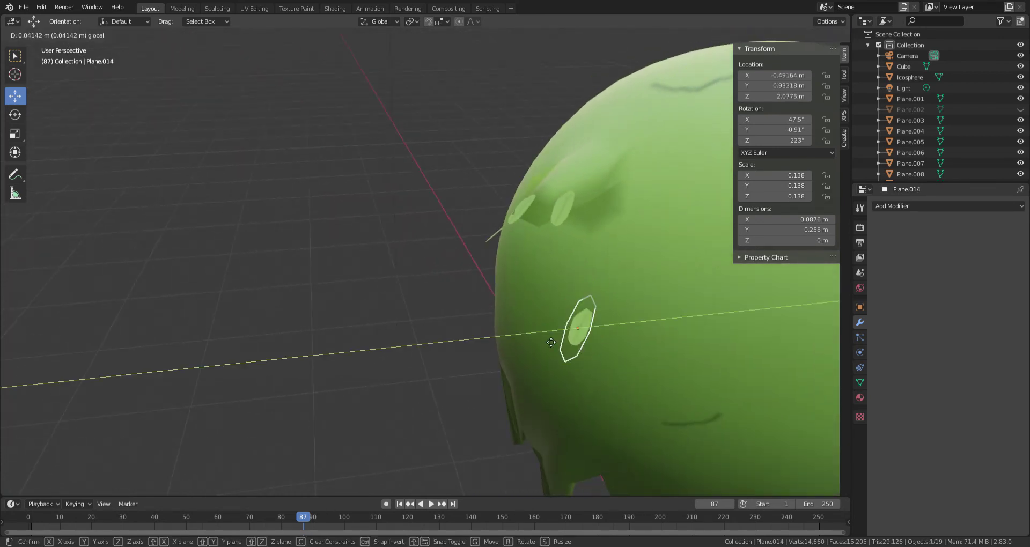
{"action": "scroll", "coordinate": [540, 324], "scroll_direction": "down", "scroll_amount": 3}
{"action": "mouse_move", "coordinate": [540, 323]}
{"action": "middle_mouse_down"}
{"action": "mouse_move", "coordinate": [487, 292]}
{"action": "mouse_move", "coordinate": [529, 314]}
{"action": "middle_mouse_up"}
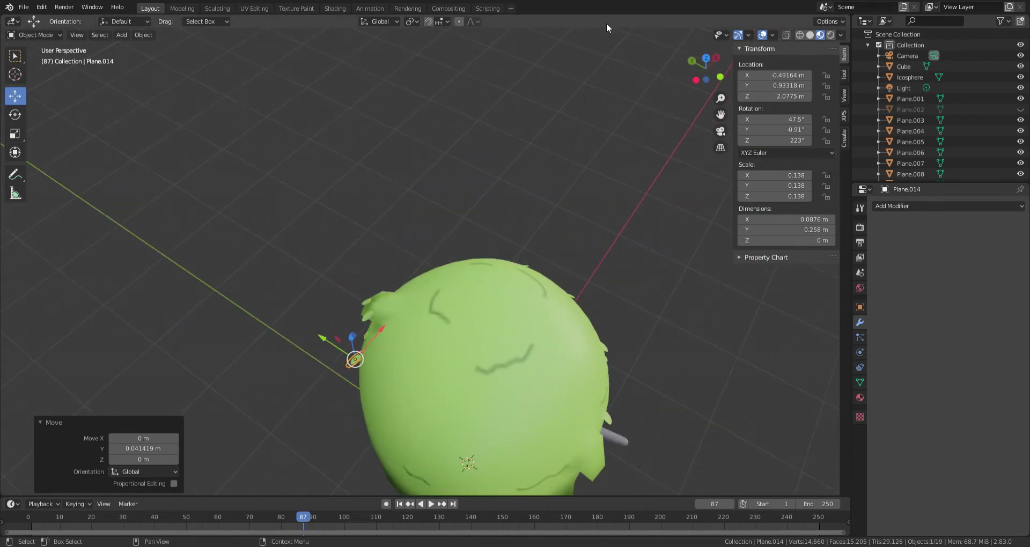
{"action": "left_click", "coordinate": [707, 59]}
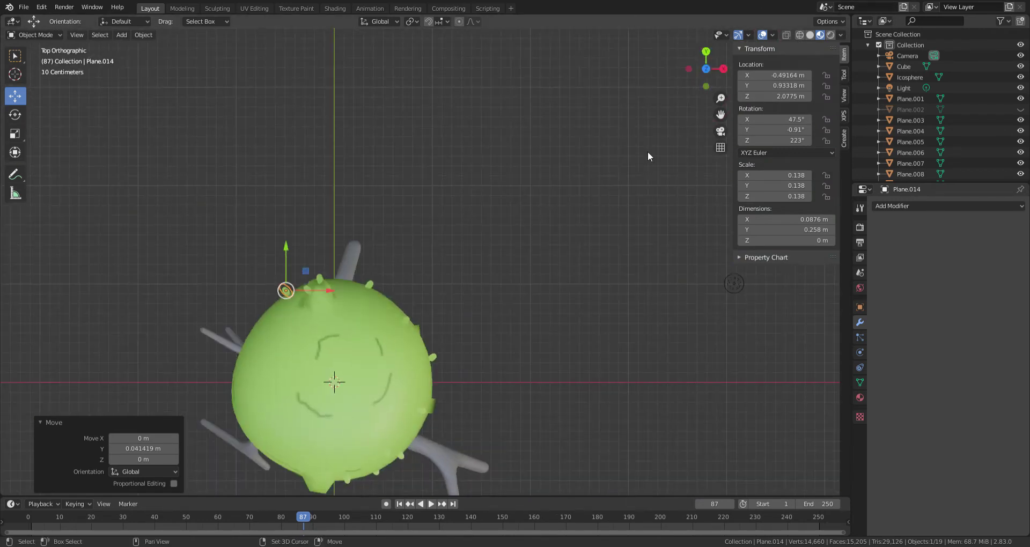
{"action": "key", "text": "shift+d"}
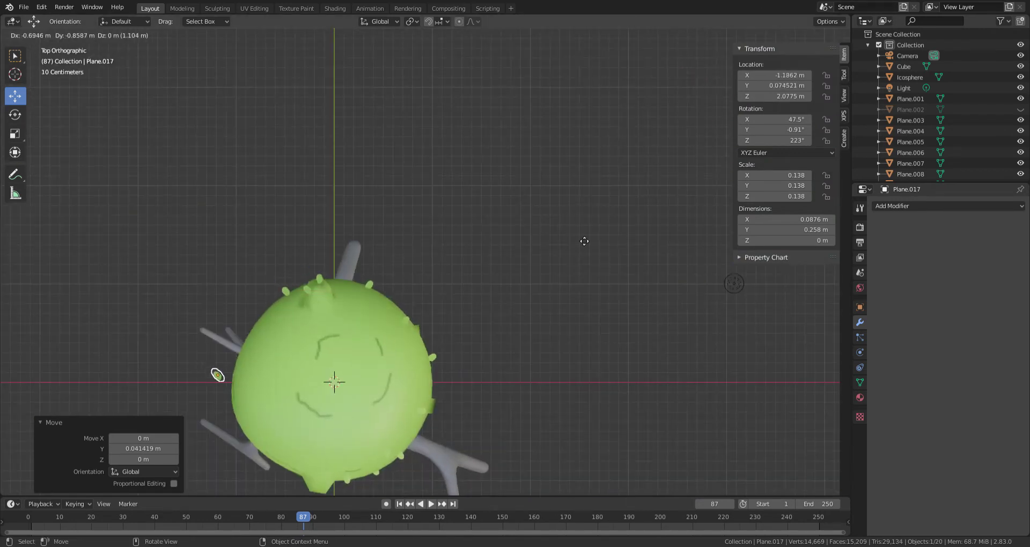
Place a new leaf at the canopy's left edge, scale it about 1.56x, rotate it and raise it onto the canopy.
{"action": "left_click", "coordinate": [599, 241]}
{"action": "key", "text": "s"}
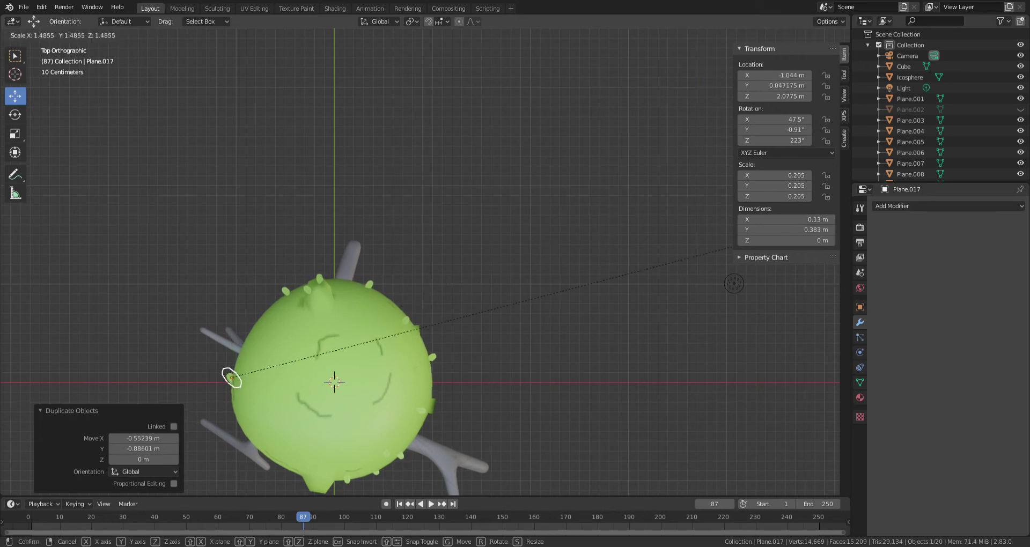
{"action": "left_click", "coordinate": [760, 278]}
{"action": "mouse_move", "coordinate": [760, 278]}
{"action": "middle_mouse_down"}
{"action": "mouse_move", "coordinate": [618, 221]}
{"action": "mouse_move", "coordinate": [691, 273]}
{"action": "mouse_move", "coordinate": [731, 99]}
{"action": "middle_mouse_up"}
{"action": "left_click", "coordinate": [708, 59]}
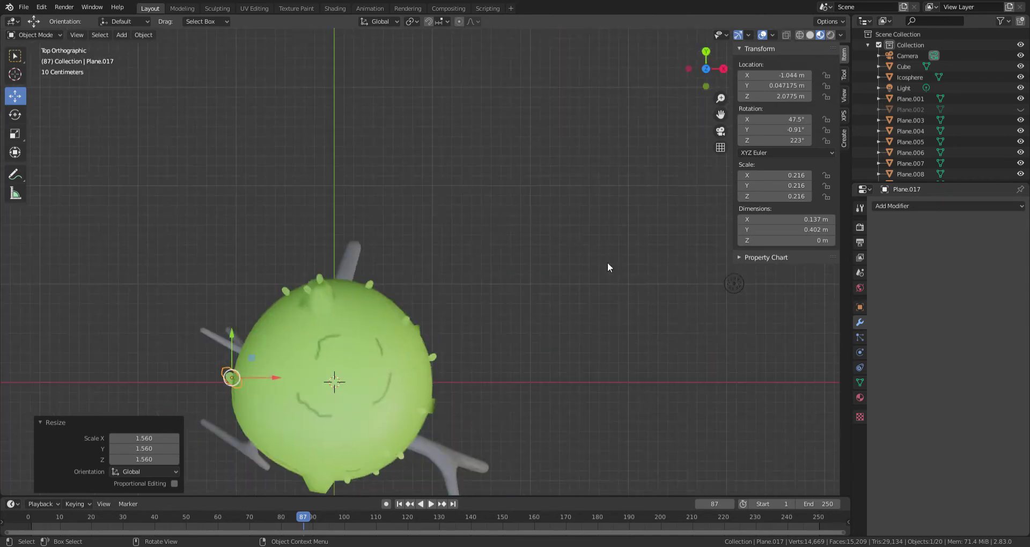
{"action": "key", "text": "r"}
{"action": "left_click", "coordinate": [381, 245]}
{"action": "mouse_move", "coordinate": [388, 246]}
{"action": "middle_mouse_down"}
{"action": "mouse_move", "coordinate": [466, 146]}
{"action": "mouse_move", "coordinate": [597, 182]}
{"action": "middle_mouse_up"}
{"action": "left_click_drag", "start_coordinate": [608, 167], "coordinate": [609, 136]}
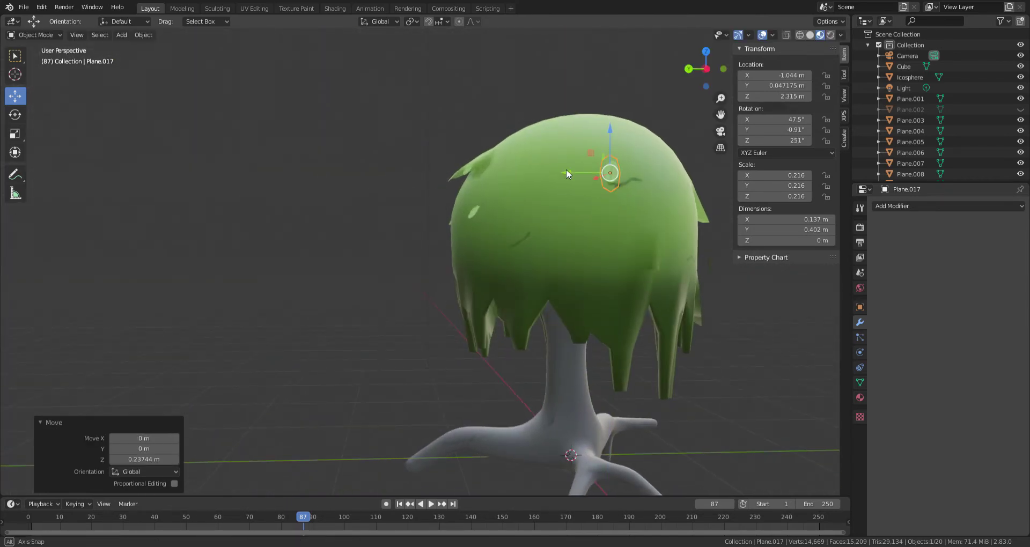
{"action": "mouse_move", "coordinate": [565, 169]}
{"action": "middle_mouse_down"}
{"action": "mouse_move", "coordinate": [591, 200]}
{"action": "mouse_move", "coordinate": [603, 259]}
{"action": "mouse_move", "coordinate": [515, 223]}
{"action": "mouse_move", "coordinate": [590, 193]}
{"action": "mouse_move", "coordinate": [660, 105]}
{"action": "middle_mouse_up"}
Duplicate the large leaf, move the copy up-left, shift it along Y and rotate it 29°.
{"action": "key", "text": "shift+d"}
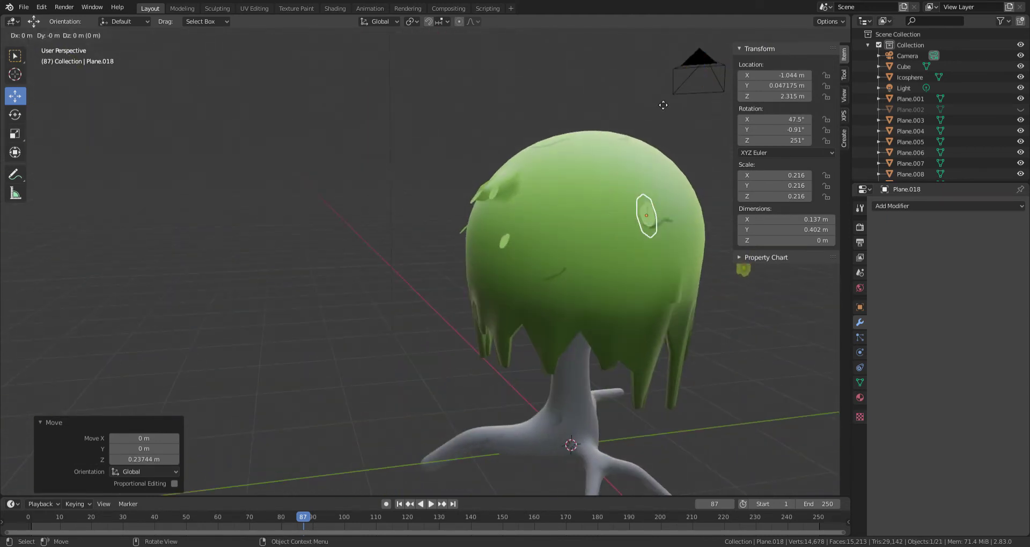
{"action": "left_click", "coordinate": [626, 61]}
{"action": "middle_click_drag", "start_coordinate": [627, 61], "coordinate": [516, 158]}
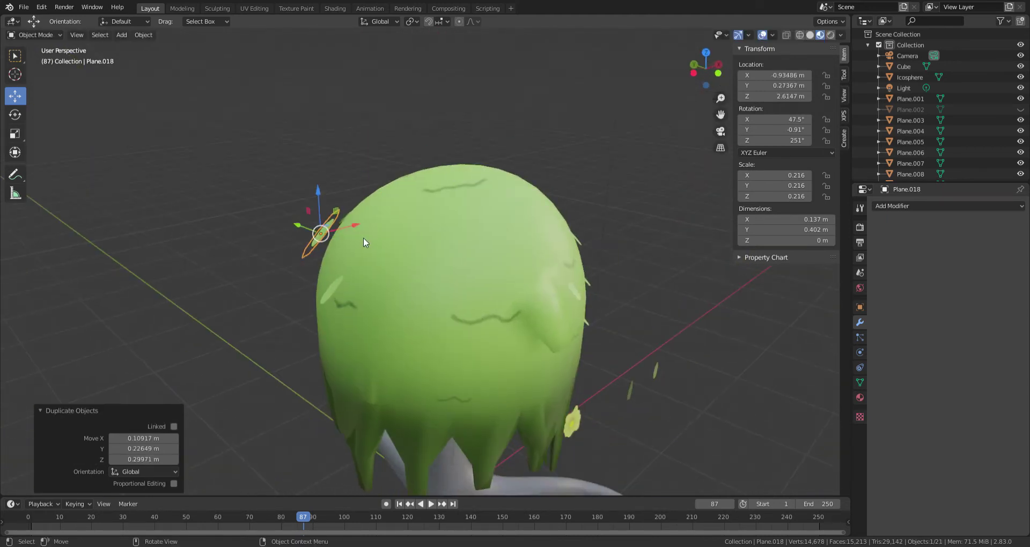
{"action": "key", "text": "g"}
{"action": "left_click", "coordinate": [388, 231]}
{"action": "mouse_move", "coordinate": [388, 231]}
{"action": "middle_mouse_down"}
{"action": "mouse_move", "coordinate": [444, 234]}
{"action": "mouse_move", "coordinate": [506, 260]}
{"action": "mouse_move", "coordinate": [395, 224]}
{"action": "middle_mouse_up"}
{"action": "key", "text": "g"}
{"action": "key", "text": "y"}
{"action": "left_click", "coordinate": [504, 259]}
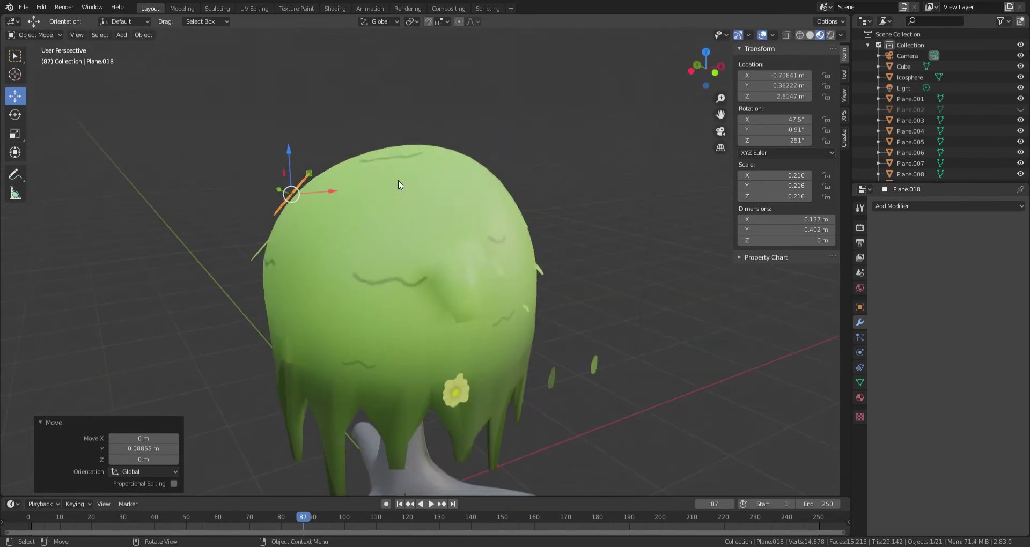
{"action": "key", "text": "r"}
{"action": "left_click", "coordinate": [496, 282]}
{"action": "mouse_move", "coordinate": [497, 282]}
{"action": "middle_mouse_down"}
{"action": "mouse_move", "coordinate": [632, 291]}
{"action": "mouse_move", "coordinate": [561, 251]}
{"action": "mouse_move", "coordinate": [274, 221]}
{"action": "mouse_move", "coordinate": [451, 278]}
{"action": "mouse_move", "coordinate": [397, 253]}
{"action": "middle_mouse_up"}
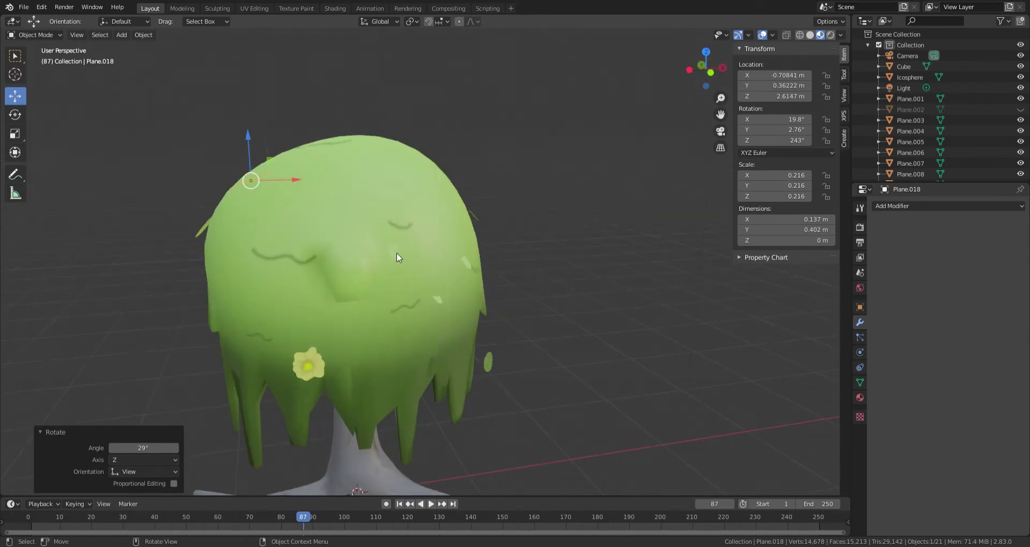
Duplicate a small canopy leaf, place it further left, rotate it and lower it onto the canopy.
{"action": "left_click", "coordinate": [398, 253]}
{"action": "key", "text": "shift+d"}
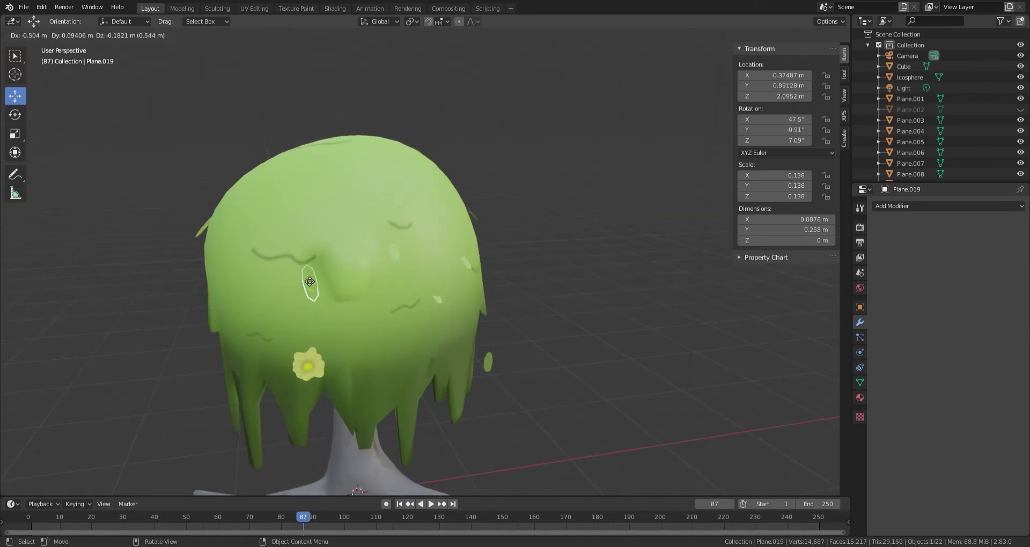
{"action": "left_click", "coordinate": [232, 271]}
{"action": "mouse_move", "coordinate": [232, 272]}
{"action": "middle_mouse_down"}
{"action": "mouse_move", "coordinate": [334, 292]}
{"action": "mouse_move", "coordinate": [297, 359]}
{"action": "mouse_move", "coordinate": [621, 95]}
{"action": "middle_mouse_up"}
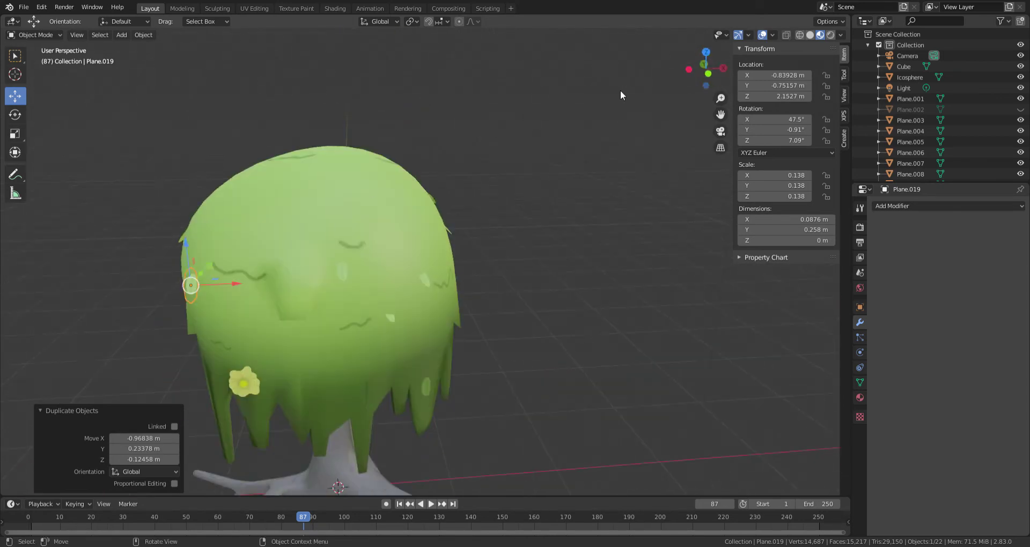
{"action": "left_click", "coordinate": [709, 54]}
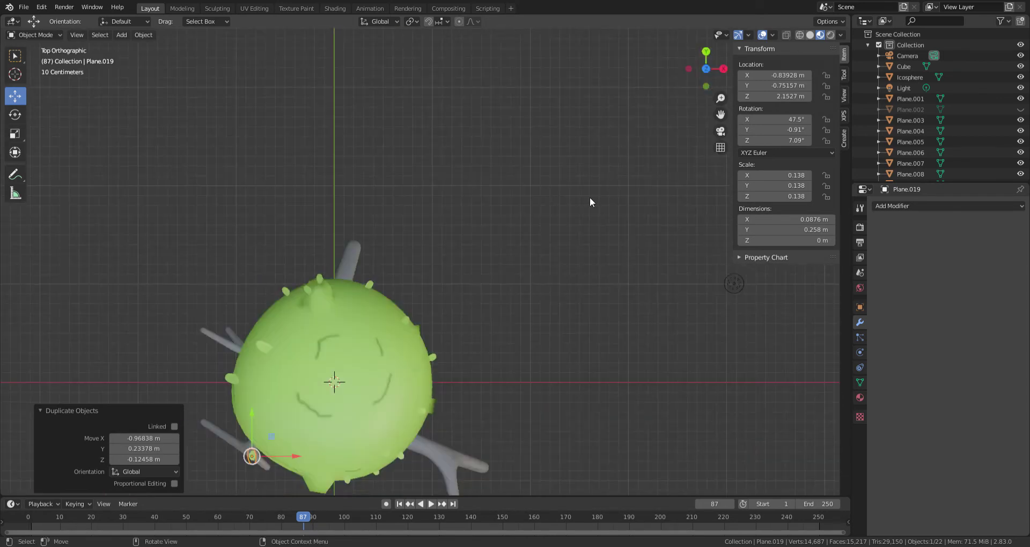
{"action": "key", "text": "r"}
{"action": "left_click", "coordinate": [356, 221]}
{"action": "key", "text": "g"}
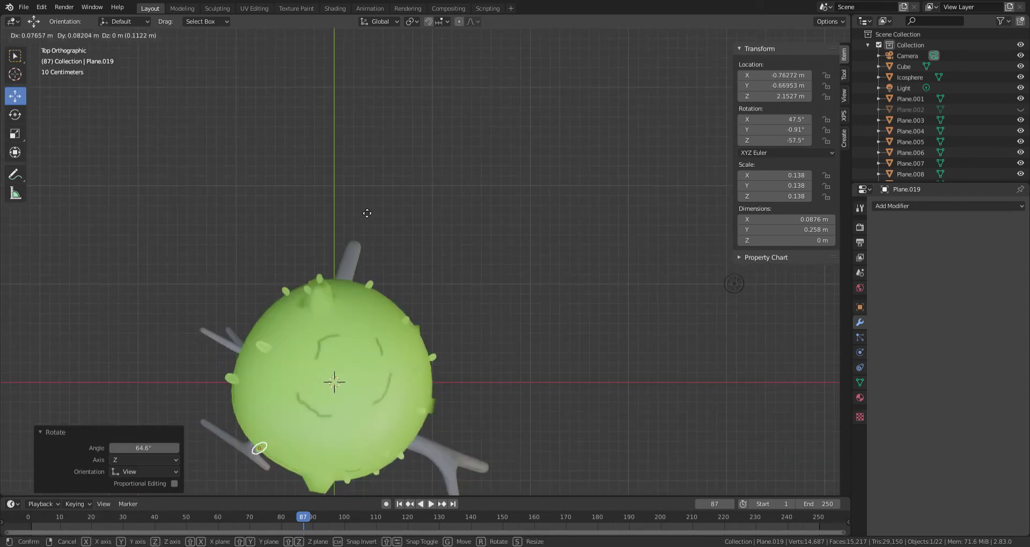
{"action": "left_click", "coordinate": [358, 218]}
{"action": "mouse_move", "coordinate": [359, 217]}
{"action": "middle_mouse_down"}
{"action": "mouse_move", "coordinate": [390, 133]}
{"action": "mouse_move", "coordinate": [407, 117]}
{"action": "middle_mouse_up"}
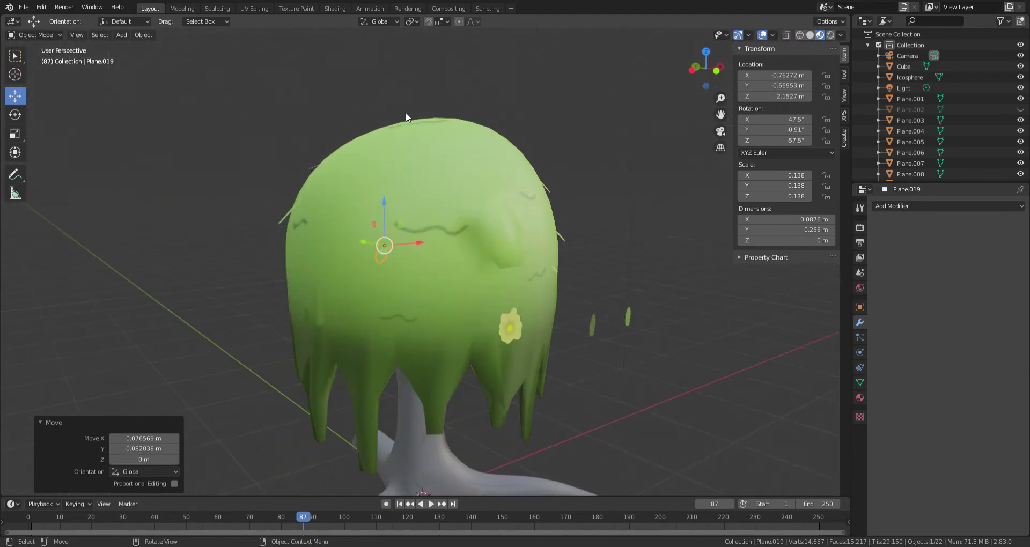
{"action": "key", "text": "g"}
{"action": "left_click", "coordinate": [384, 231]}
{"action": "mouse_move", "coordinate": [384, 230]}
{"action": "middle_mouse_down"}
{"action": "mouse_move", "coordinate": [348, 248]}
{"action": "mouse_move", "coordinate": [508, 252]}
{"action": "middle_mouse_up"}
Duplicate the large front leaf, turn it to a new angle and reposition it from the top view.
{"action": "left_click", "coordinate": [616, 246]}
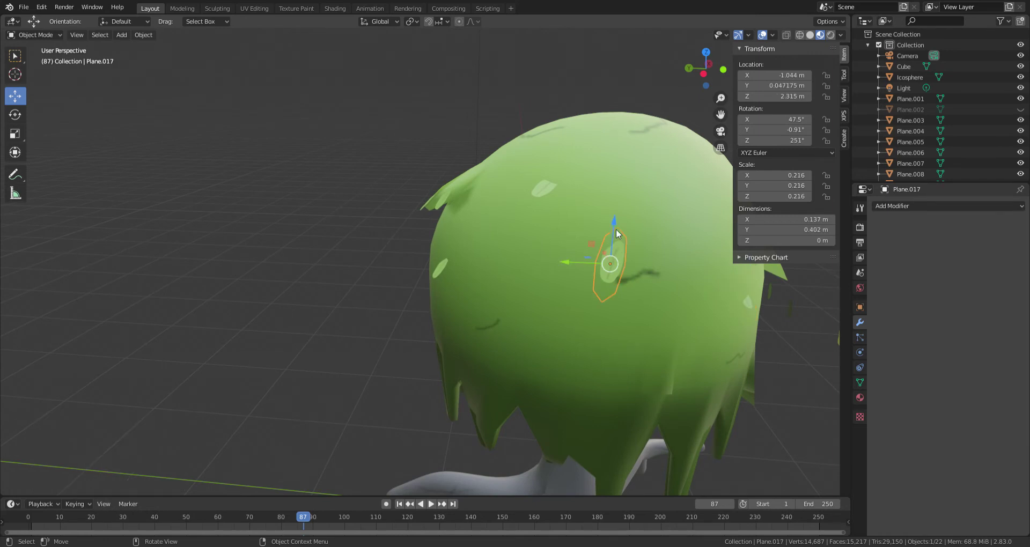
{"action": "middle_click_drag", "start_coordinate": [616, 230], "coordinate": [558, 232]}
{"action": "key", "text": "shift+d"}
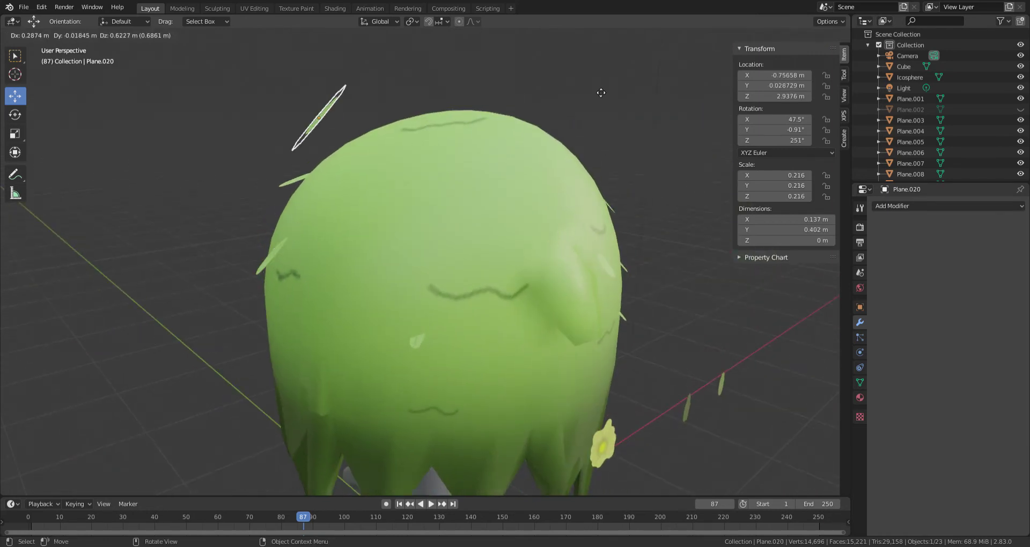
{"action": "left_click", "coordinate": [660, 124]}
{"action": "key", "text": "r"}
{"action": "left_click", "coordinate": [596, 318]}
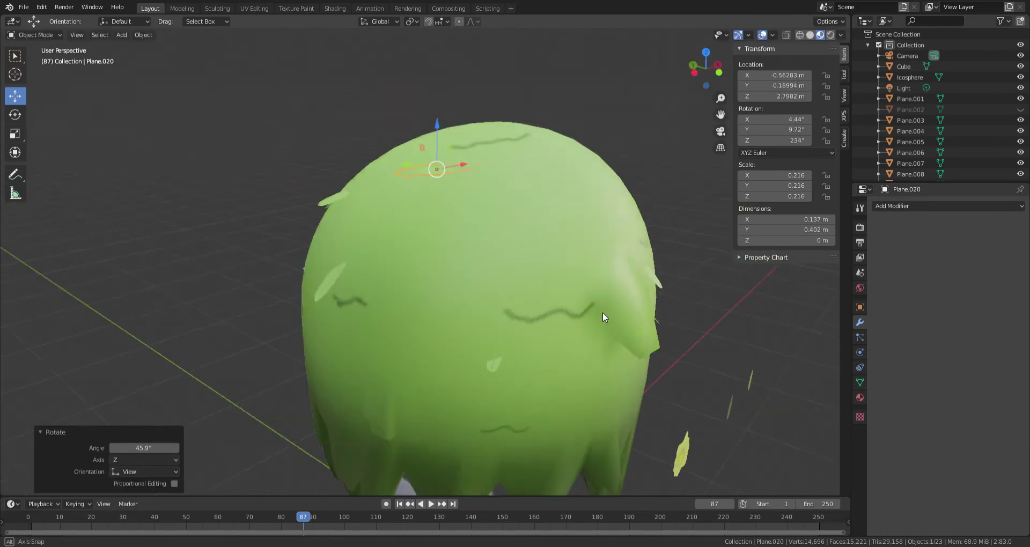
{"action": "middle_click_drag", "start_coordinate": [603, 312], "coordinate": [681, 230]}
{"action": "left_click", "coordinate": [708, 48]}
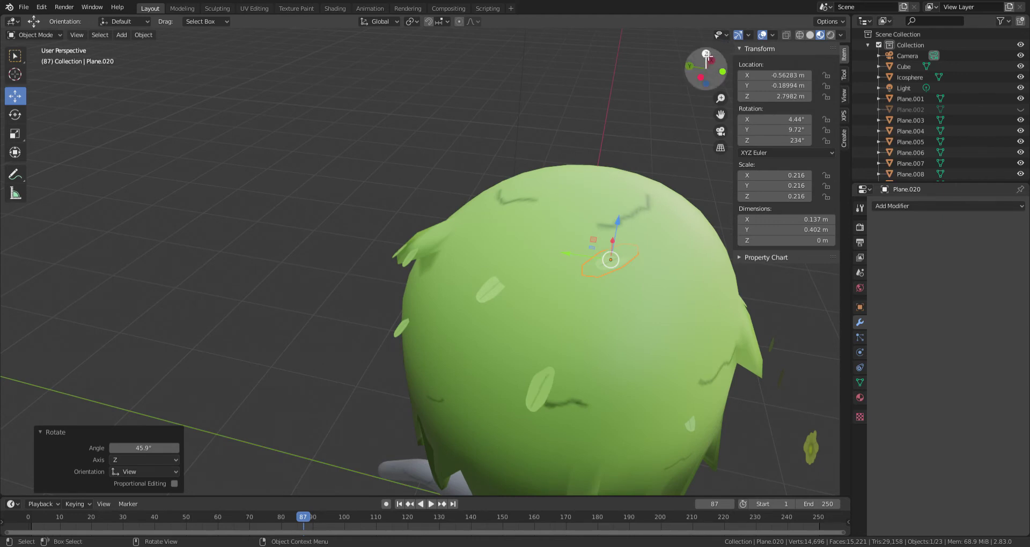
{"action": "key", "text": "r"}
{"action": "left_click", "coordinate": [299, 252]}
{"action": "key", "text": "g"}
{"action": "left_click", "coordinate": [308, 279]}
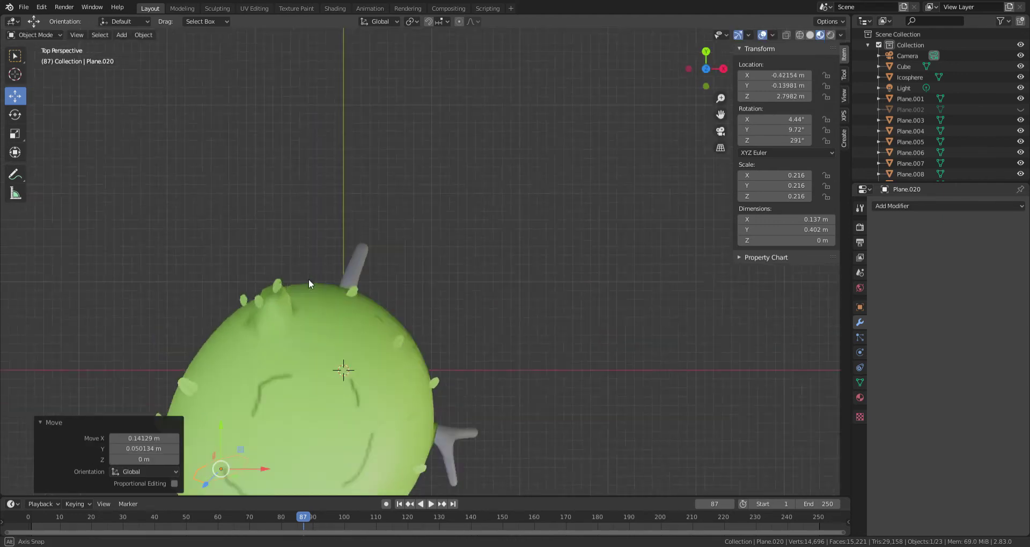
Lift the leaf copy onto the canopy top along X, ending at X −0.21029, Y −0.13981, Z −2.9423 m.
{"action": "middle_click_drag", "start_coordinate": [308, 280], "coordinate": [181, 302]}
{"action": "mouse_move", "coordinate": [149, 287]}
{"action": "left_mouse_down"}
{"action": "mouse_move", "coordinate": [159, 264]}
{"action": "mouse_move", "coordinate": [182, 275]}
{"action": "left_mouse_up"}
{"action": "key", "text": "g"}
{"action": "key", "text": "x"}
{"action": "left_click", "coordinate": [189, 284]}
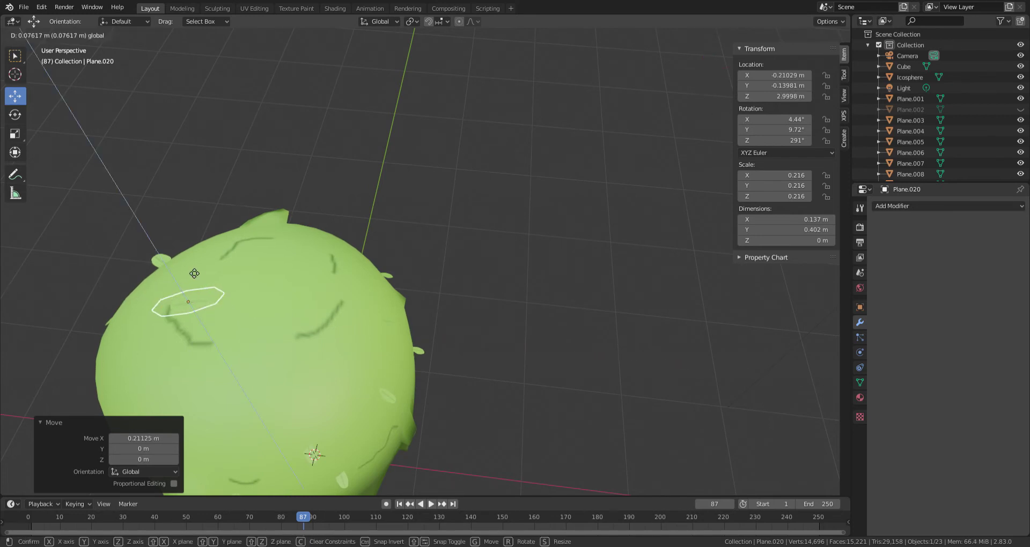
{"action": "left_click", "coordinate": [488, 229]}
{"action": "mouse_move", "coordinate": [488, 230]}
{"action": "middle_mouse_down"}
{"action": "mouse_move", "coordinate": [506, 241]}
{"action": "mouse_move", "coordinate": [563, 229]}
{"action": "mouse_move", "coordinate": [541, 275]}
{"action": "middle_mouse_up"}
{"action": "scroll", "coordinate": [541, 275], "scroll_direction": "up", "scroll_amount": 2}
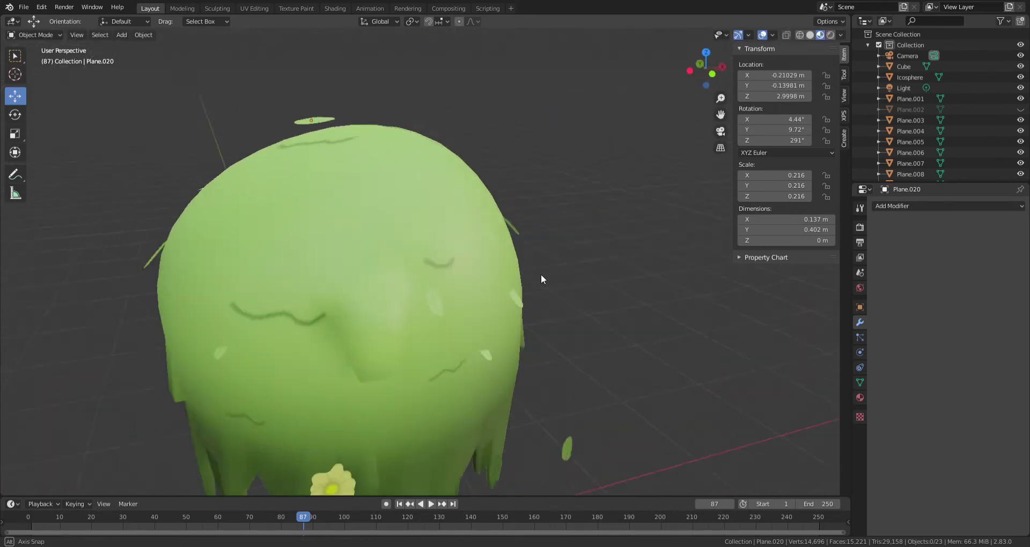
{"action": "scroll", "coordinate": [276, 109], "scroll_direction": "up", "scroll_amount": 2}
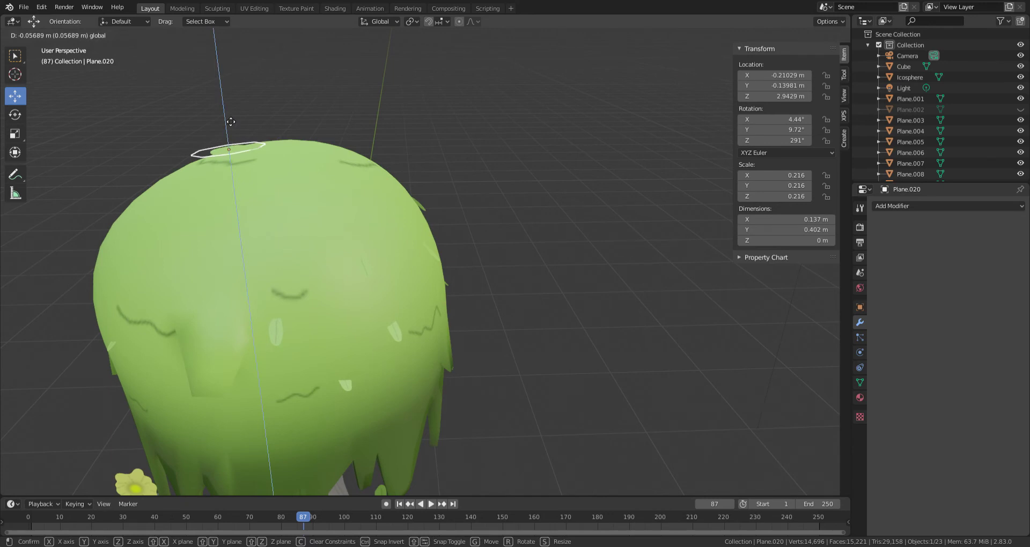
{"action": "left_click", "coordinate": [231, 121]}
{"action": "scroll", "coordinate": [424, 128], "scroll_direction": "down", "scroll_amount": 2}
{"action": "mouse_move", "coordinate": [424, 128]}
{"action": "middle_mouse_down"}
{"action": "mouse_move", "coordinate": [478, 156]}
{"action": "mouse_move", "coordinate": [535, 252]}
{"action": "mouse_move", "coordinate": [495, 272]}
{"action": "mouse_move", "coordinate": [410, 281]}
{"action": "middle_mouse_up"}
Nudge leaf decal Plane.004 slightly, then shift it along the Y axis.
{"action": "left_click", "coordinate": [330, 355]}
{"action": "mouse_move", "coordinate": [330, 355]}
{"action": "middle_mouse_down"}
{"action": "mouse_move", "coordinate": [330, 365]}
{"action": "mouse_move", "coordinate": [253, 296]}
{"action": "middle_mouse_up"}
{"action": "scroll", "coordinate": [330, 365], "scroll_direction": "up", "scroll_amount": 3}
{"action": "scroll", "coordinate": [175, 296], "scroll_direction": "down", "scroll_amount": 3}
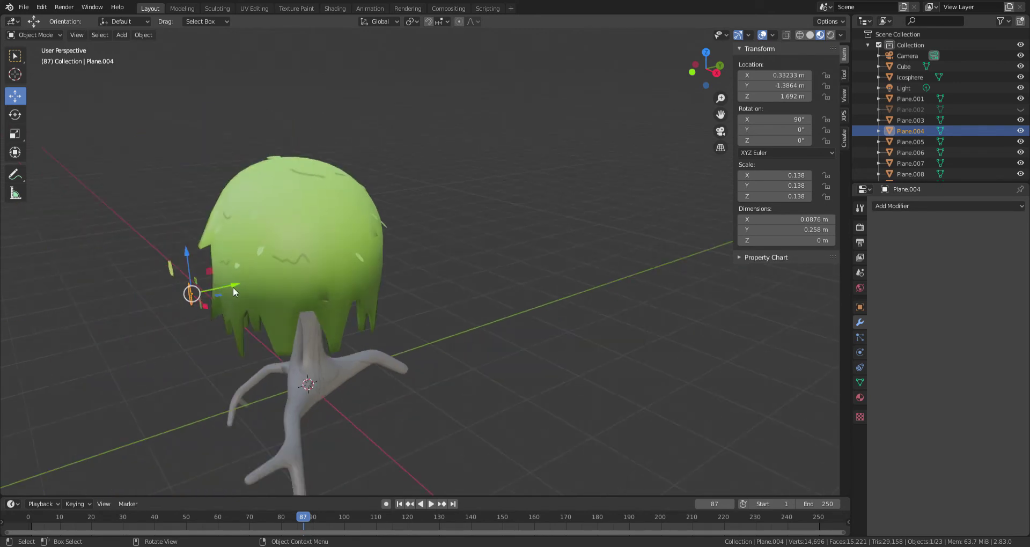
{"action": "key", "text": "g"}
{"action": "left_click", "coordinate": [271, 274]}
{"action": "mouse_move", "coordinate": [271, 274]}
{"action": "middle_mouse_down"}
{"action": "mouse_move", "coordinate": [342, 263]}
{"action": "mouse_move", "coordinate": [503, 307]}
{"action": "mouse_move", "coordinate": [364, 332]}
{"action": "middle_mouse_up"}
{"action": "scroll", "coordinate": [341, 263], "scroll_direction": "up", "scroll_amount": 3}
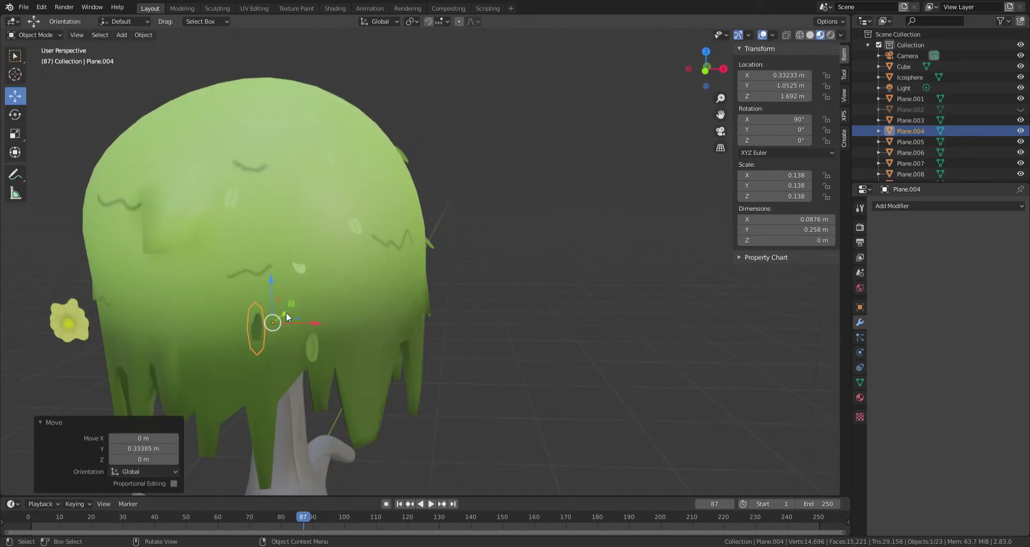
{"action": "key", "text": "g"}
{"action": "key", "text": "y"}
{"action": "left_click", "coordinate": [296, 329]}
{"action": "mouse_move", "coordinate": [296, 328]}
{"action": "middle_mouse_down"}
{"action": "mouse_move", "coordinate": [317, 327]}
{"action": "mouse_move", "coordinate": [298, 361]}
{"action": "mouse_move", "coordinate": [206, 356]}
{"action": "mouse_move", "coordinate": [131, 199]}
{"action": "middle_mouse_up"}
Snap leaf decal Plane.005 and its mesh geometry to the 3D cursor.
{"action": "left_click", "coordinate": [316, 356]}
{"action": "key", "text": "shift+s"}
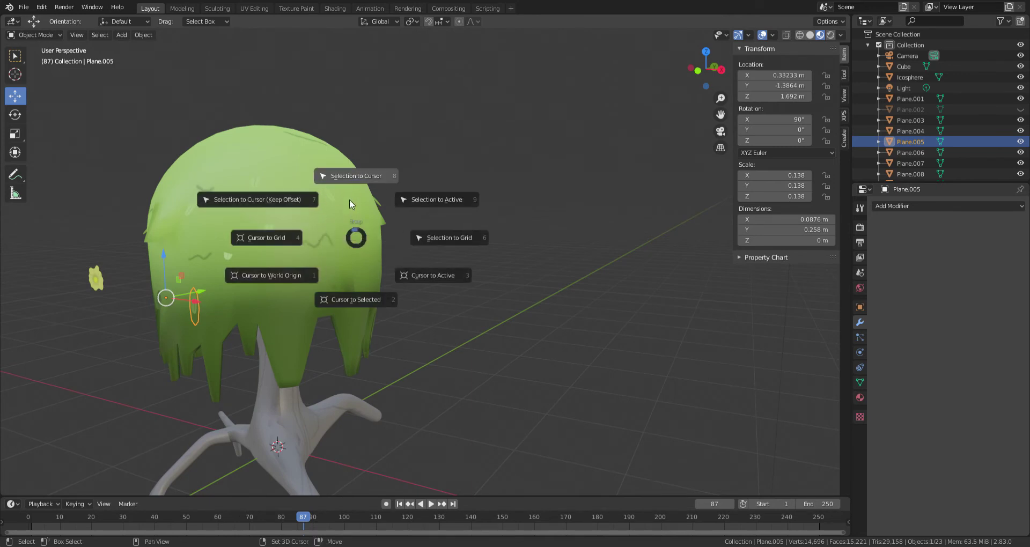
{"action": "left_click", "coordinate": [361, 162]}
{"action": "left_click", "coordinate": [35, 35]}
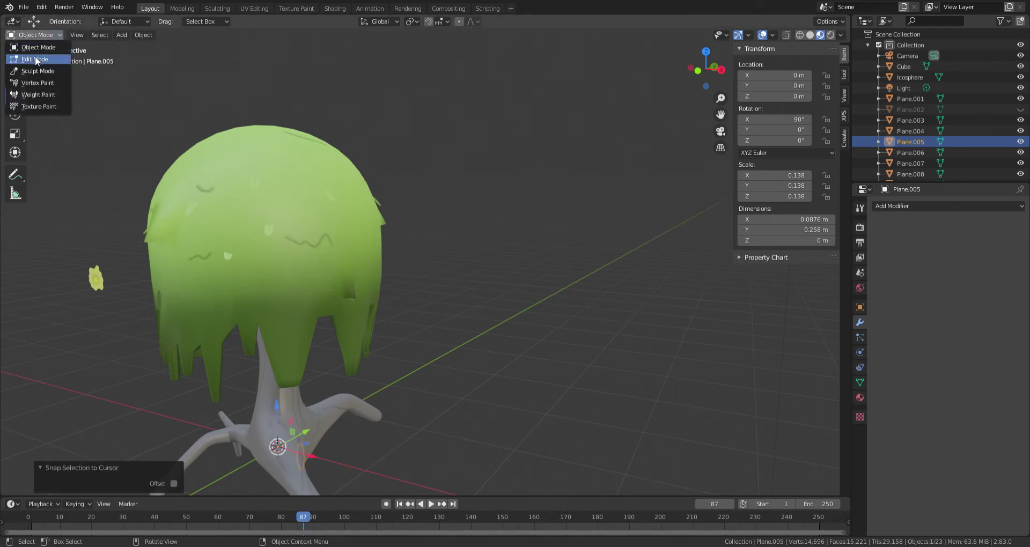
{"action": "left_click", "coordinate": [38, 71]}
{"action": "left_click", "coordinate": [20, 36]}
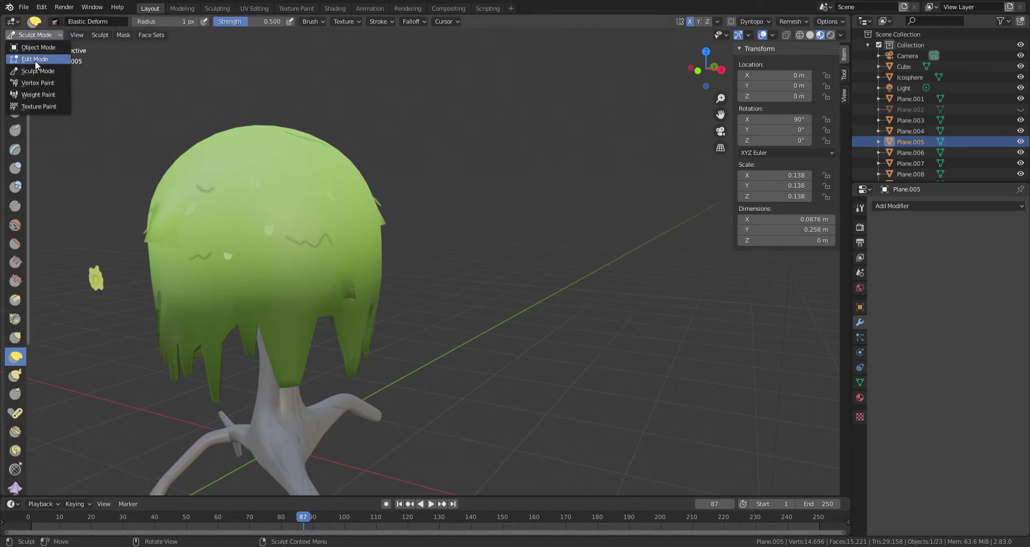
{"action": "left_click", "coordinate": [35, 60]}
{"action": "key", "text": "shift+s"}
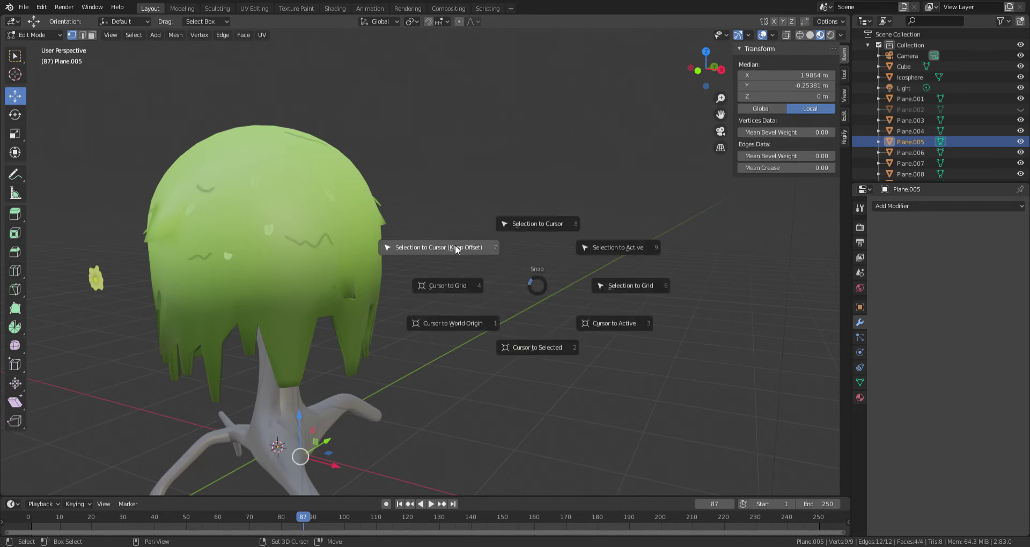
{"action": "left_click", "coordinate": [455, 250]}
{"action": "left_click", "coordinate": [33, 35]}
{"action": "left_click", "coordinate": [37, 48]}
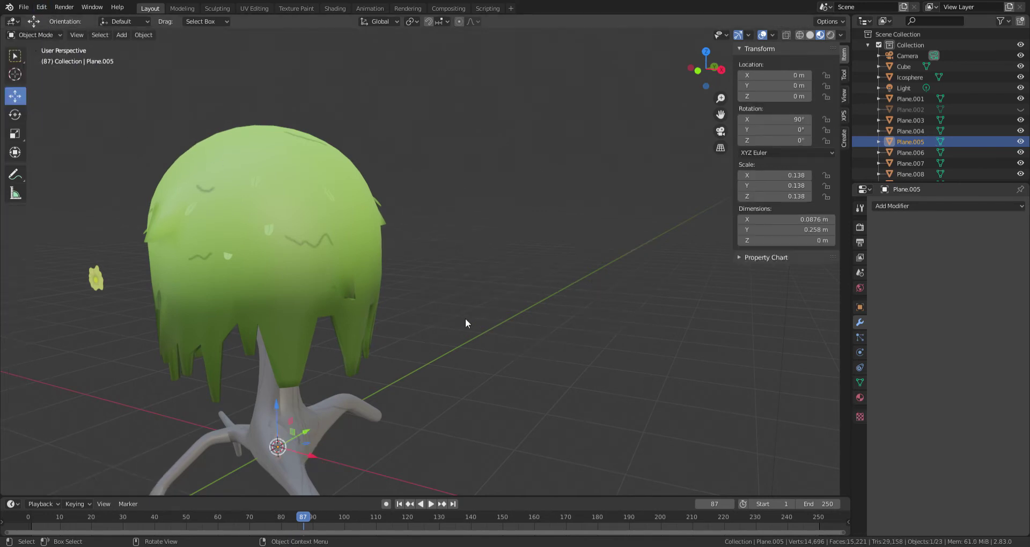
Move Plane.005 onto the canopy side at Z 1.5783 m and tilt it −22.5° about Y.
{"action": "key", "text": "g"}
{"action": "left_click", "coordinate": [304, 174]}
{"action": "middle_click_drag", "start_coordinate": [305, 175], "coordinate": [424, 137]}
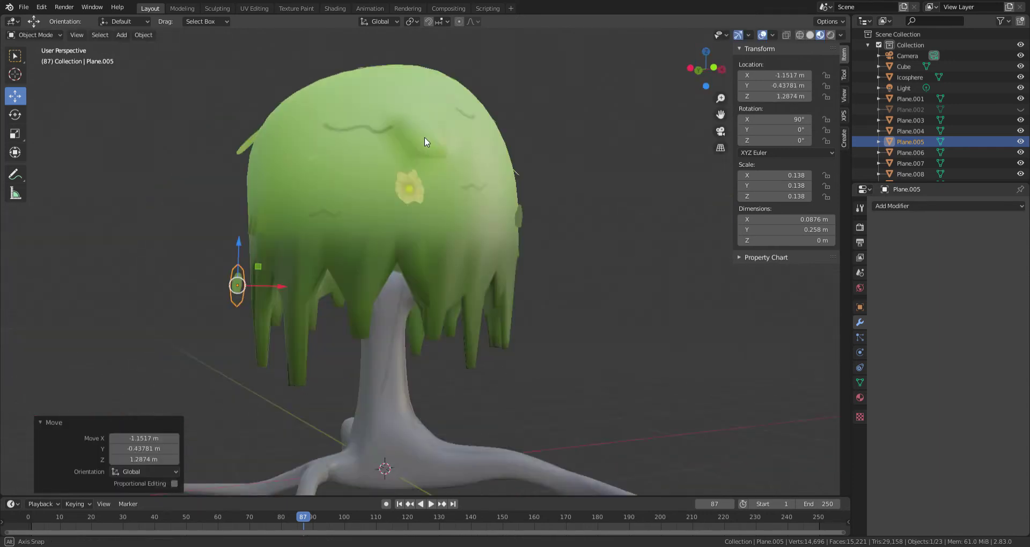
{"action": "scroll", "coordinate": [467, 159], "scroll_direction": "up", "scroll_amount": 3}
{"action": "scroll", "coordinate": [215, 288], "scroll_direction": "up", "scroll_amount": 2}
{"action": "left_click_drag", "start_coordinate": [143, 321], "coordinate": [488, 327]}
{"action": "left_click_drag", "start_coordinate": [458, 279], "coordinate": [469, 220]}
{"action": "middle_click_drag", "start_coordinate": [469, 220], "coordinate": [189, 291]}
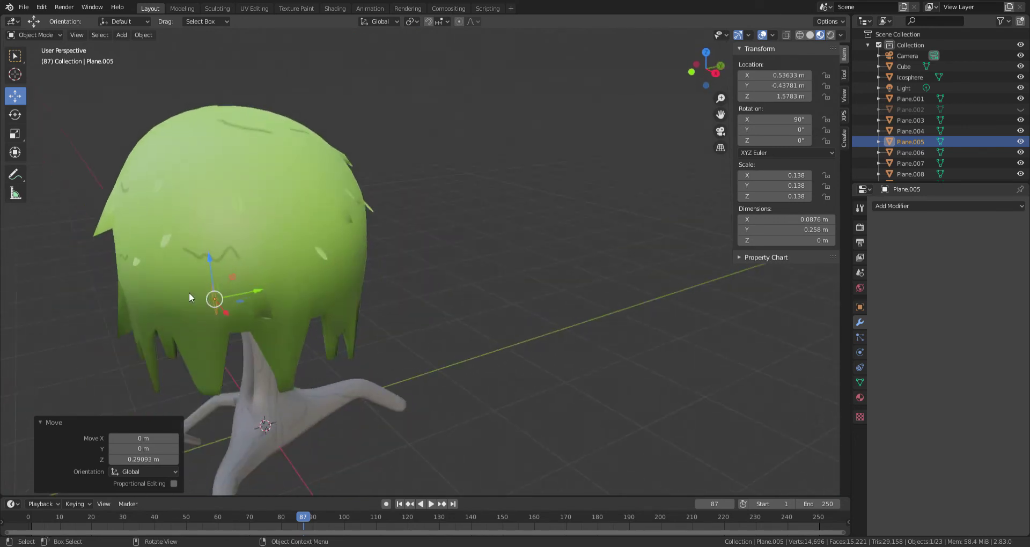
{"action": "left_click_drag", "start_coordinate": [243, 294], "coordinate": [185, 303]}
{"action": "scroll", "coordinate": [253, 287], "scroll_direction": "up", "scroll_amount": 3}
{"action": "mouse_move", "coordinate": [254, 287]}
{"action": "middle_mouse_down"}
{"action": "mouse_move", "coordinate": [611, 404]}
{"action": "mouse_move", "coordinate": [548, 338]}
{"action": "middle_mouse_up"}
{"action": "scroll", "coordinate": [549, 338], "scroll_direction": "up", "scroll_amount": 2}
{"action": "key", "text": "r"}
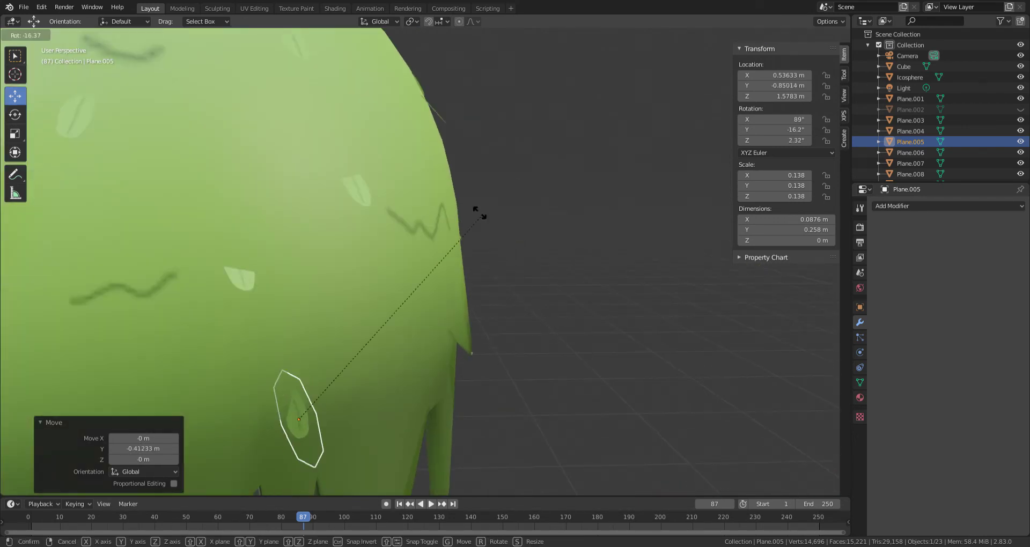
{"action": "left_click", "coordinate": [455, 204]}
{"action": "mouse_move", "coordinate": [456, 204]}
{"action": "middle_mouse_down"}
{"action": "mouse_move", "coordinate": [418, 221]}
{"action": "mouse_move", "coordinate": [463, 210]}
{"action": "middle_mouse_up"}
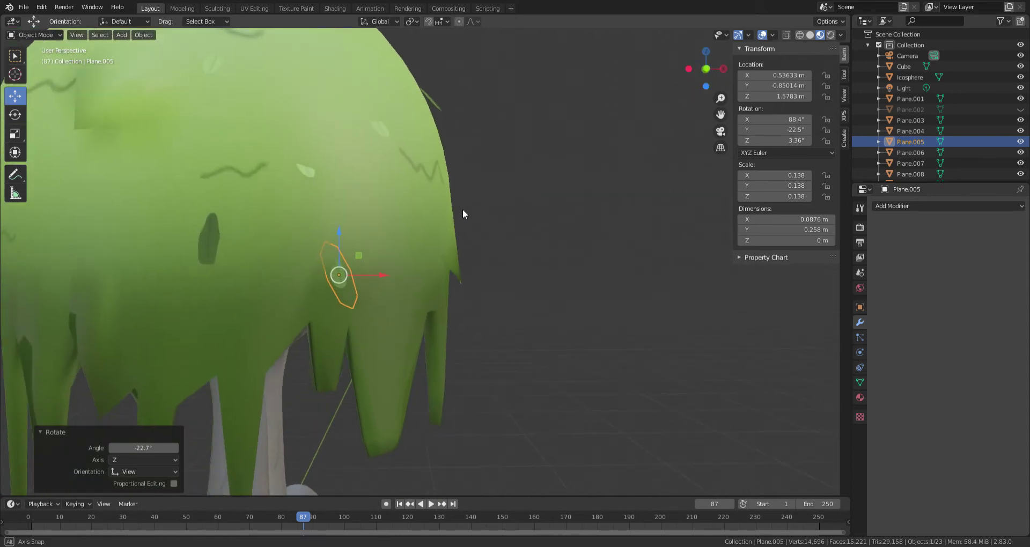
Duplicate the Plane.005 leaf further right, then rotate and enlarge the copy from the top view.
{"action": "key", "text": "shift+d"}
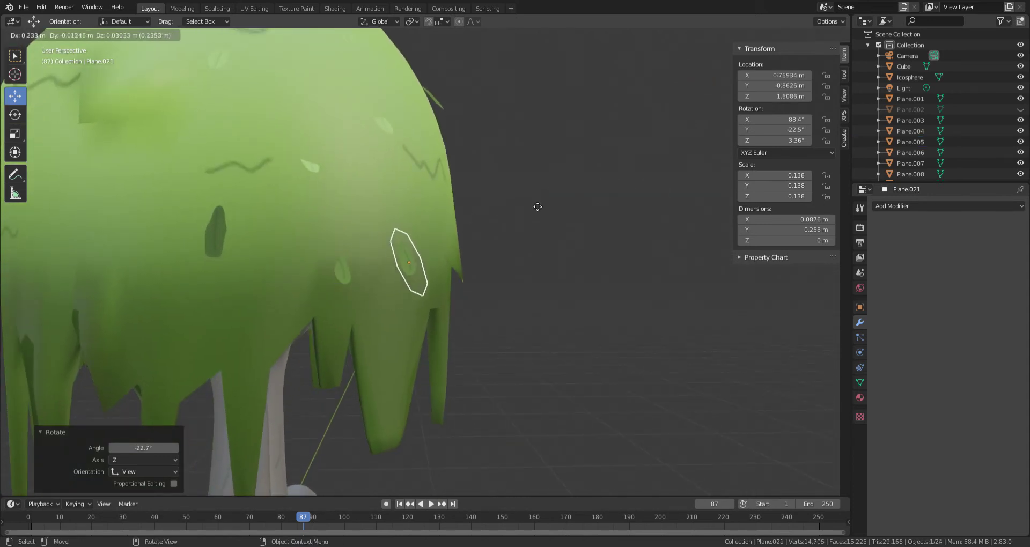
{"action": "left_click", "coordinate": [536, 209]}
{"action": "scroll", "coordinate": [506, 205], "scroll_direction": "down", "scroll_amount": 2}
{"action": "scroll", "coordinate": [505, 205], "scroll_direction": "down", "scroll_amount": 3}
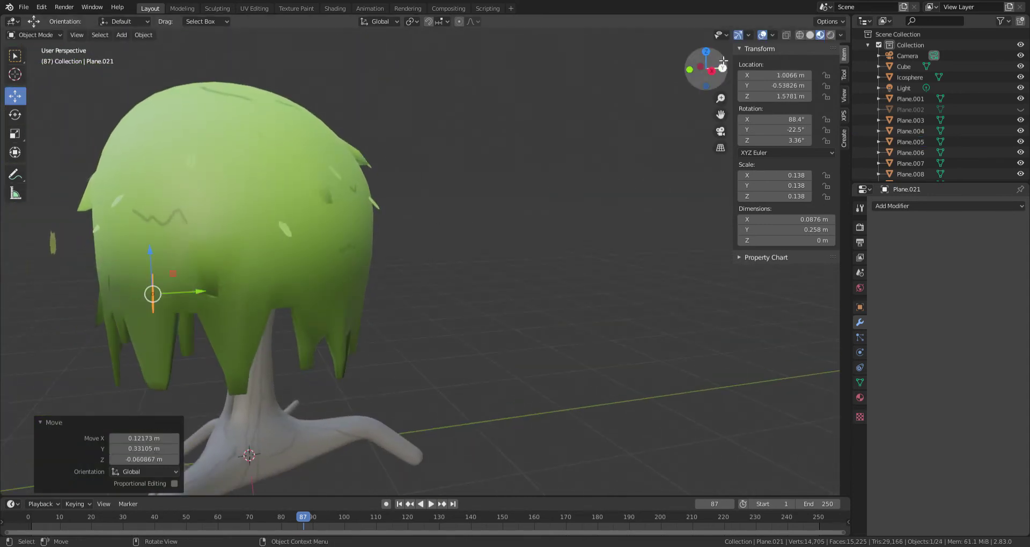
{"action": "left_click", "coordinate": [706, 51]}
{"action": "key", "text": "r"}
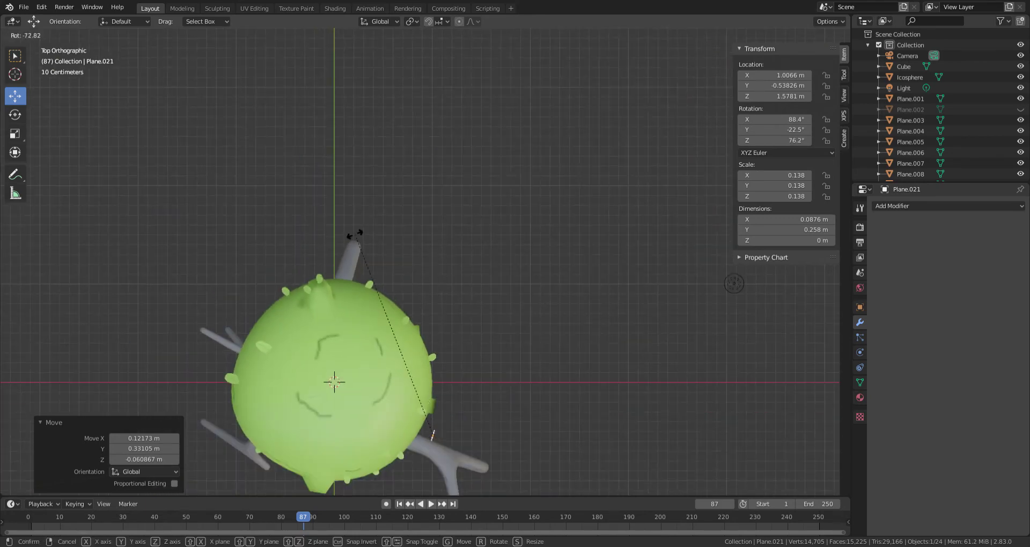
{"action": "left_click", "coordinate": [355, 234]}
{"action": "key", "text": "s"}
{"action": "left_click", "coordinate": [528, 276]}
{"action": "mouse_move", "coordinate": [528, 276]}
{"action": "middle_mouse_down"}
{"action": "mouse_move", "coordinate": [395, 218]}
{"action": "mouse_move", "coordinate": [297, 255]}
{"action": "mouse_move", "coordinate": [397, 183]}
{"action": "middle_mouse_up"}
{"action": "scroll", "coordinate": [398, 182], "scroll_direction": "up", "scroll_amount": 3}
Reposition the new leaf on the canopy and turn it to a 30.3° rotation.
{"action": "key", "text": "g"}
{"action": "left_click", "coordinate": [488, 266]}
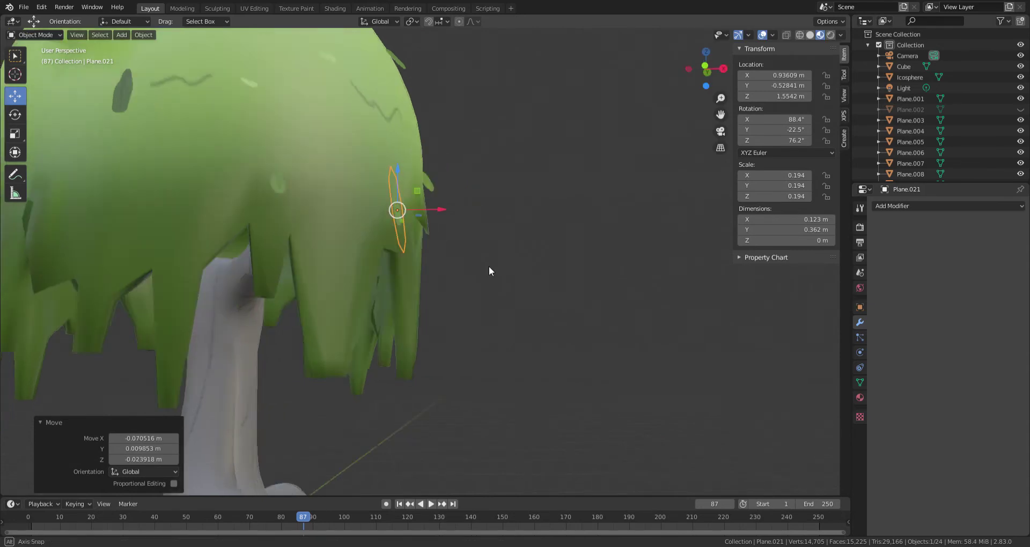
{"action": "mouse_move", "coordinate": [488, 267]}
{"action": "middle_mouse_down"}
{"action": "mouse_move", "coordinate": [463, 295]}
{"action": "mouse_move", "coordinate": [515, 321]}
{"action": "mouse_move", "coordinate": [539, 287]}
{"action": "middle_mouse_up"}
{"action": "key", "text": "g"}
{"action": "left_click", "coordinate": [500, 317]}
{"action": "key", "text": "r"}
{"action": "left_click", "coordinate": [491, 241]}
{"action": "mouse_move", "coordinate": [491, 240]}
{"action": "middle_mouse_down"}
{"action": "mouse_move", "coordinate": [407, 265]}
{"action": "mouse_move", "coordinate": [399, 314]}
{"action": "middle_mouse_up"}
{"action": "key", "text": "r"}
{"action": "left_click", "coordinate": [347, 410]}
{"action": "mouse_move", "coordinate": [347, 410]}
{"action": "middle_mouse_down"}
{"action": "mouse_move", "coordinate": [430, 356]}
{"action": "mouse_move", "coordinate": [339, 334]}
{"action": "middle_mouse_up"}
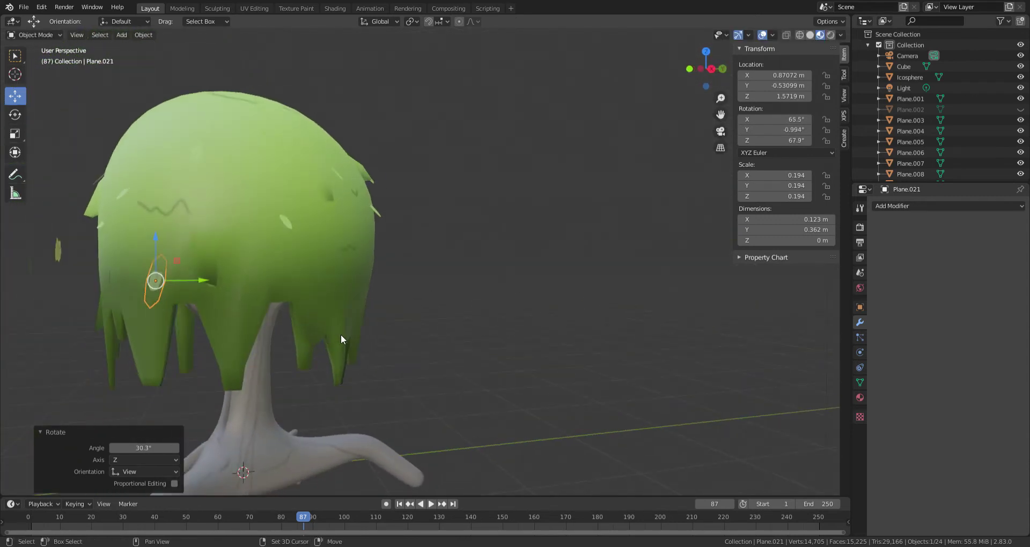
Duplicate the Plane.021 leaf, slide it along X, and rotate it 50° about Z.
{"action": "key", "text": "shift+d"}
{"action": "left_click", "coordinate": [523, 357]}
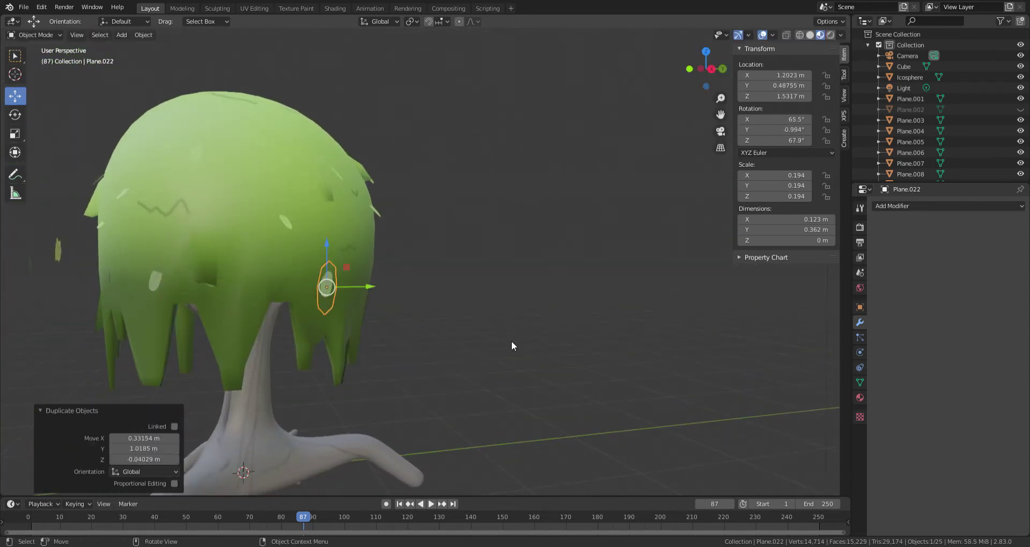
{"action": "mouse_move", "coordinate": [511, 344]}
{"action": "middle_mouse_down"}
{"action": "mouse_move", "coordinate": [403, 420]}
{"action": "mouse_move", "coordinate": [346, 213]}
{"action": "middle_mouse_up"}
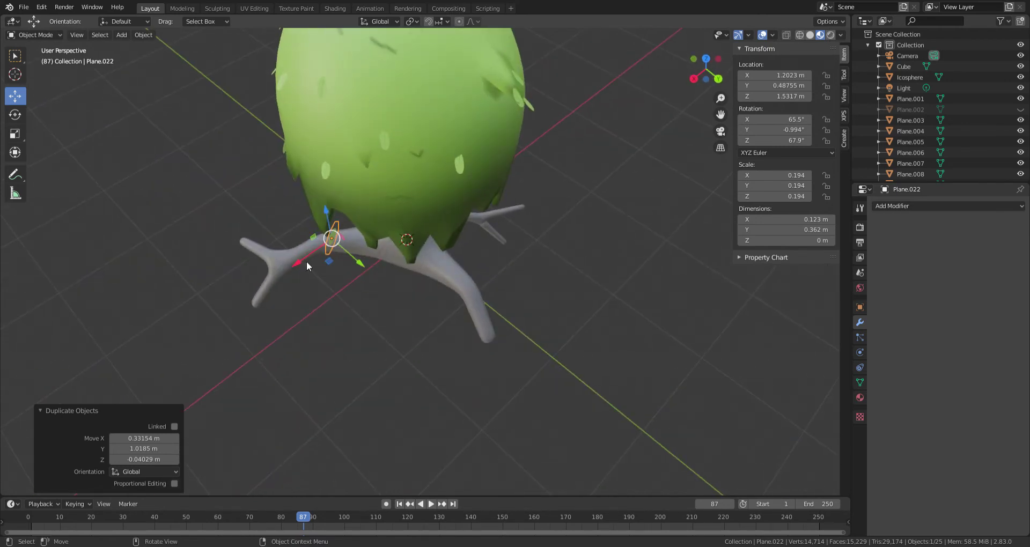
{"action": "mouse_move", "coordinate": [307, 262]}
{"action": "left_mouse_down"}
{"action": "mouse_move", "coordinate": [351, 238]}
{"action": "mouse_move", "coordinate": [343, 244]}
{"action": "left_mouse_up"}
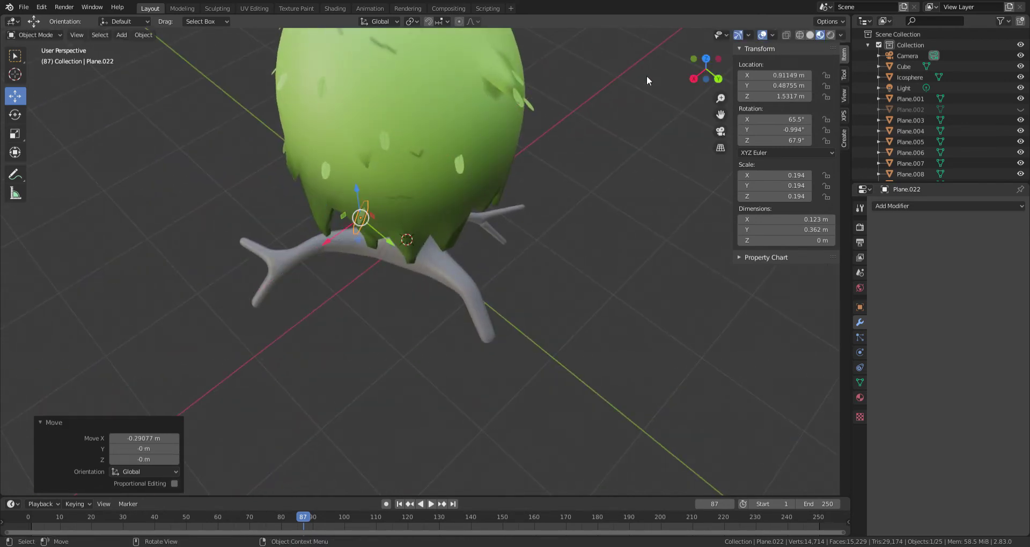
{"action": "left_click", "coordinate": [706, 58]}
{"action": "key", "text": "r"}
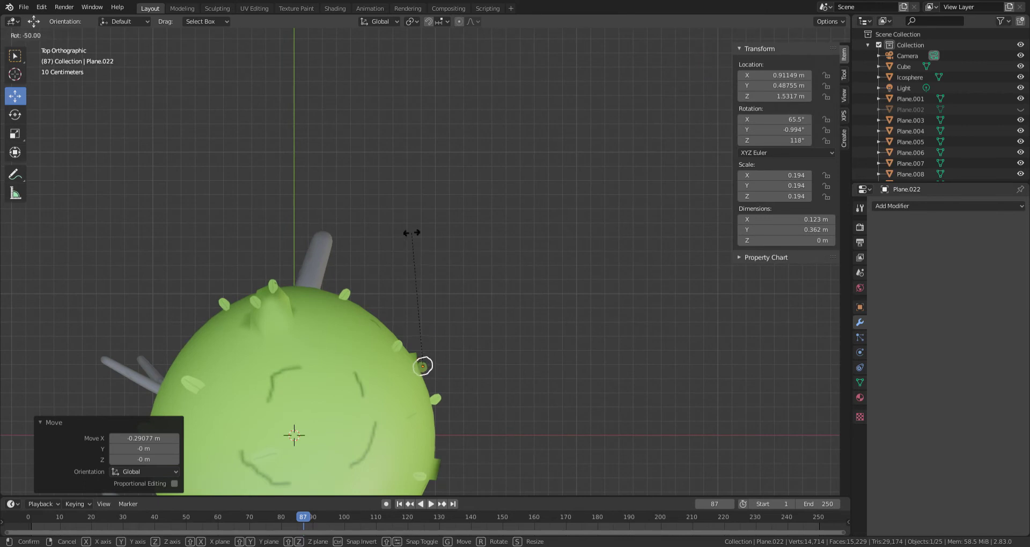
{"action": "left_click", "coordinate": [424, 232]}
Add a leaf copy on the canopy edge, rotated -113° and moved along Y.
{"action": "key", "text": "shift+d"}
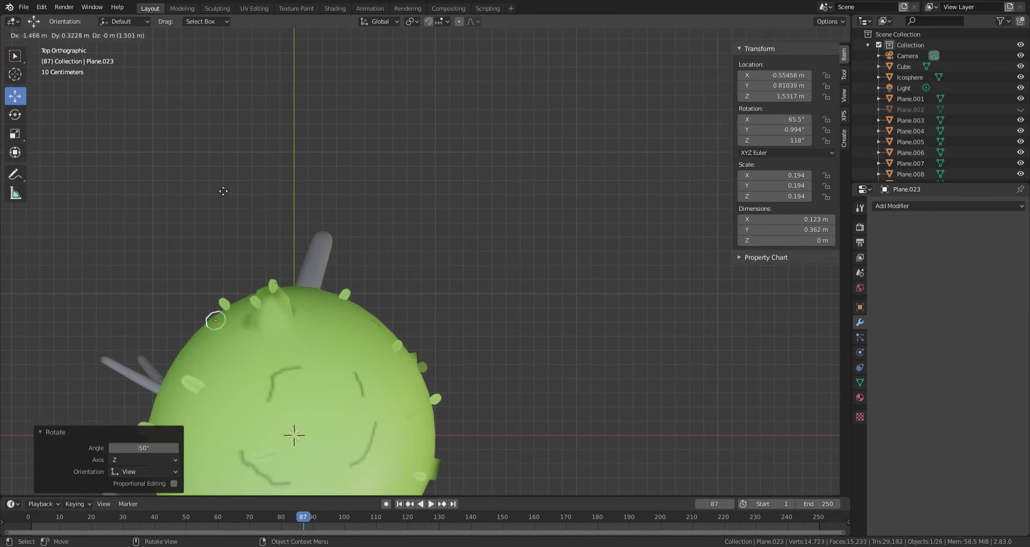
{"action": "left_click", "coordinate": [218, 198]}
{"action": "key", "text": "r"}
{"action": "left_click", "coordinate": [69, 214]}
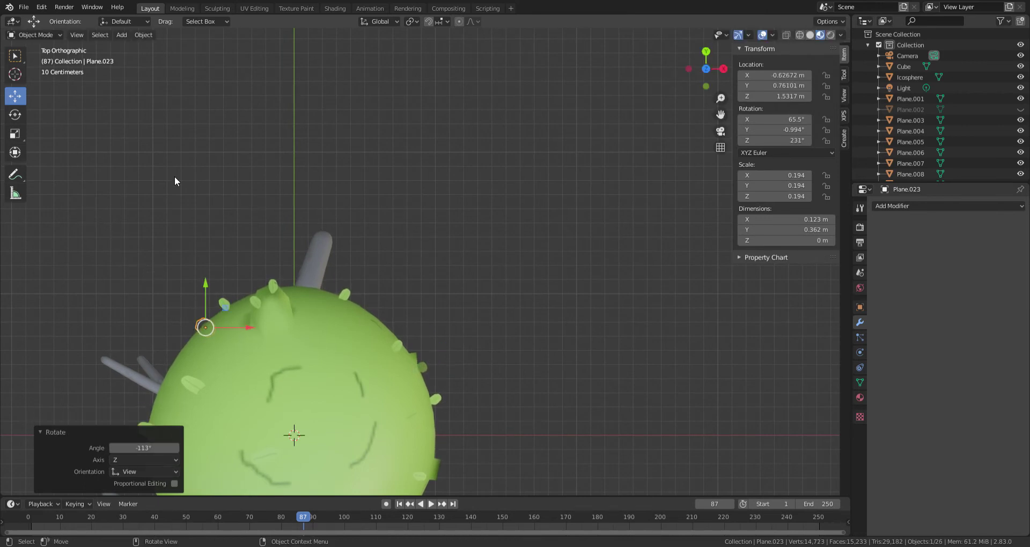
{"action": "mouse_move", "coordinate": [175, 176]}
{"action": "middle_mouse_down"}
{"action": "mouse_move", "coordinate": [299, 41]}
{"action": "mouse_move", "coordinate": [321, 478]}
{"action": "middle_mouse_up"}
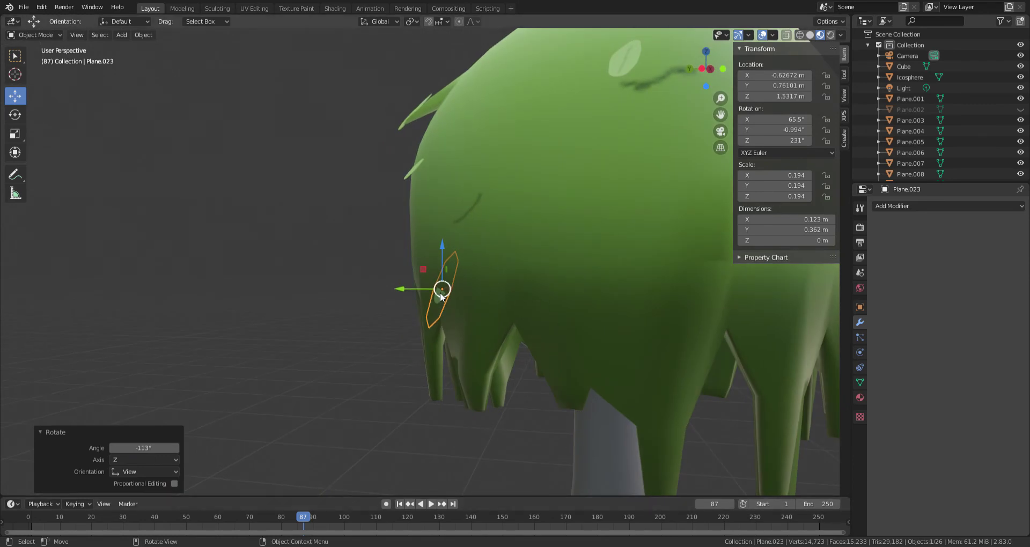
{"action": "key", "text": "g"}
{"action": "key", "text": "y"}
{"action": "left_click", "coordinate": [402, 306]}
{"action": "mouse_move", "coordinate": [402, 305]}
{"action": "middle_mouse_down"}
{"action": "mouse_move", "coordinate": [507, 332]}
{"action": "mouse_move", "coordinate": [597, 323]}
{"action": "mouse_move", "coordinate": [501, 359]}
{"action": "mouse_move", "coordinate": [668, 185]}
{"action": "middle_mouse_up"}
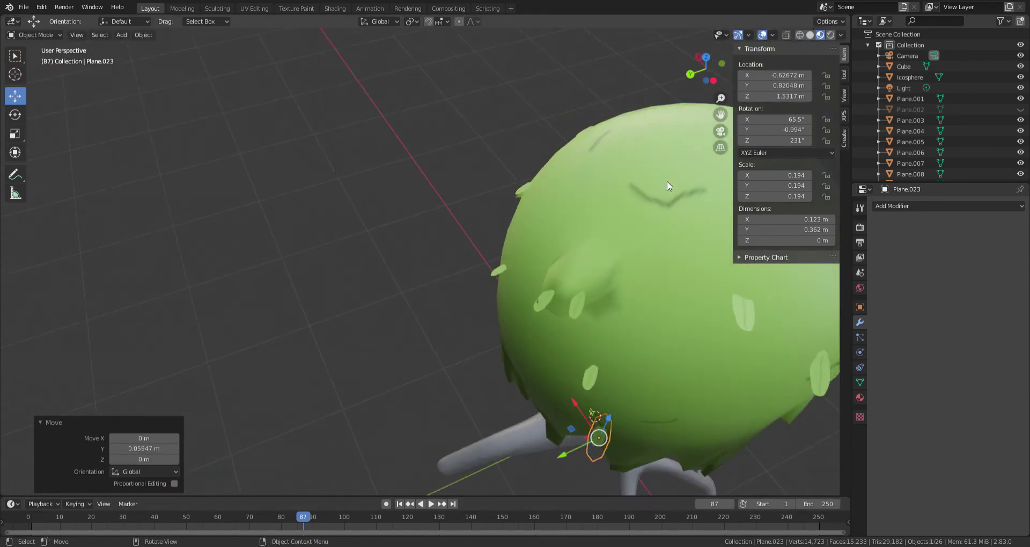
{"action": "left_click", "coordinate": [708, 57]}
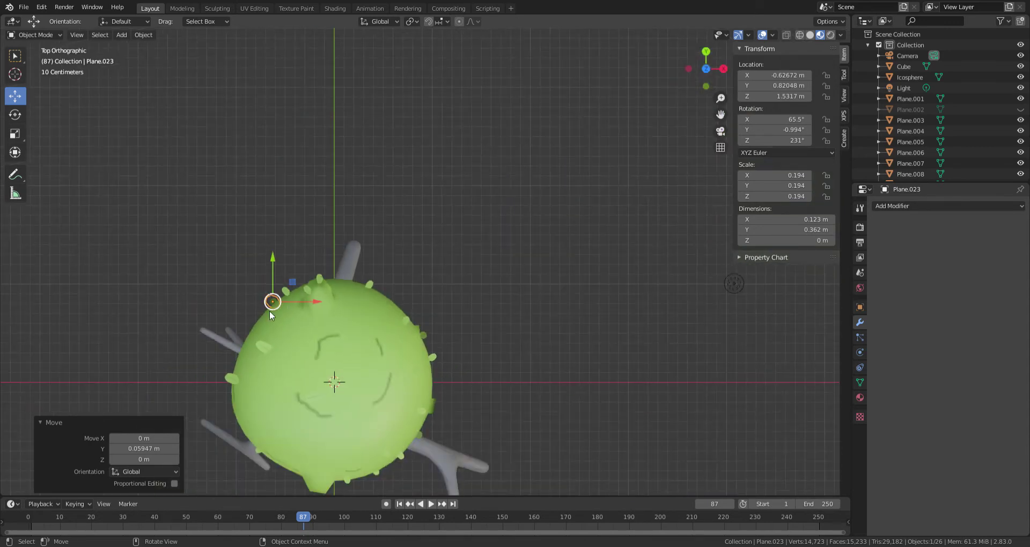
Duplicate Plane.023 into Plane.024, rotated to 271° about Z and moved to X −1.0468 m.
{"action": "key", "text": "shift+d"}
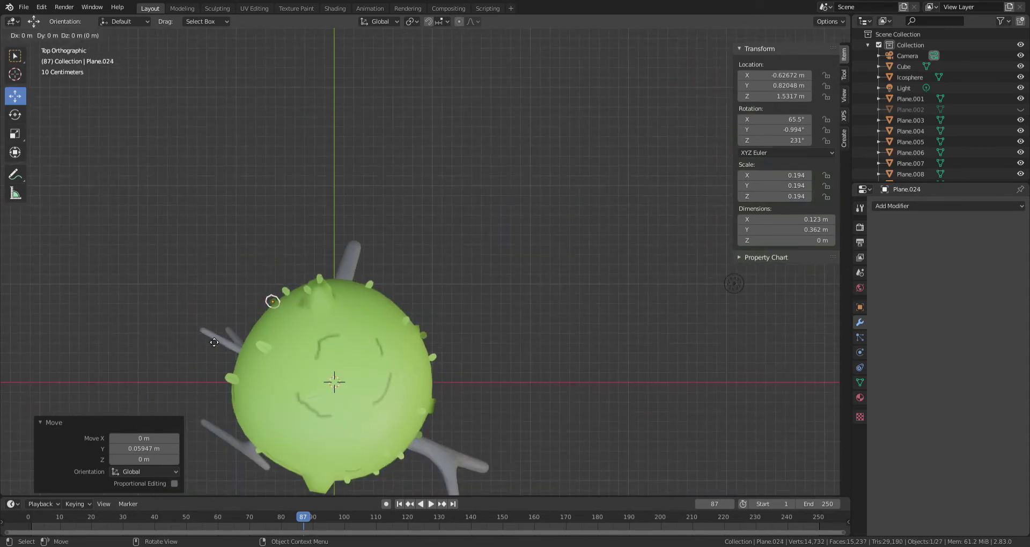
{"action": "left_click", "coordinate": [227, 413]}
{"action": "key", "text": "r"}
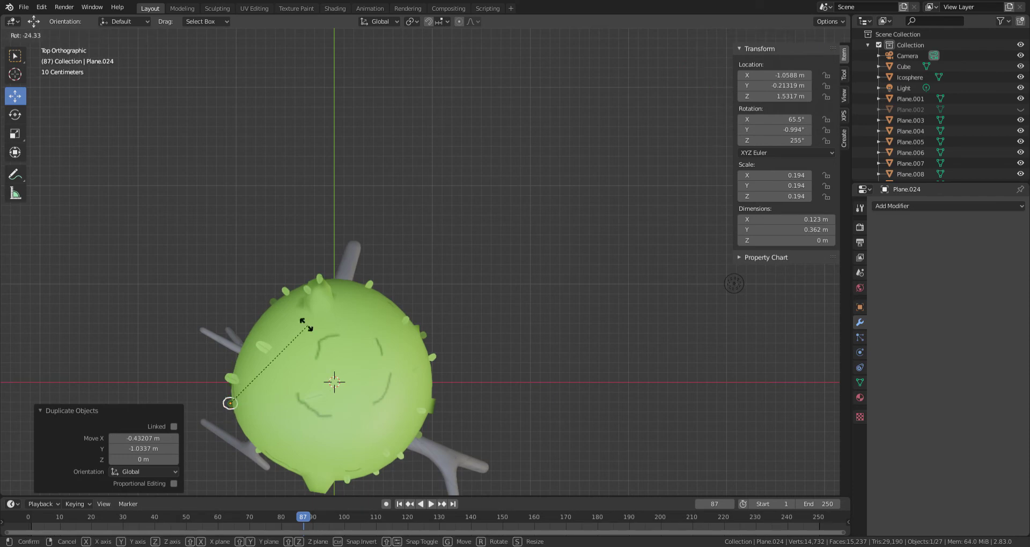
{"action": "left_click", "coordinate": [278, 315]}
{"action": "mouse_move", "coordinate": [278, 315]}
{"action": "middle_mouse_down"}
{"action": "mouse_move", "coordinate": [328, 151]}
{"action": "mouse_move", "coordinate": [378, 195]}
{"action": "middle_mouse_up"}
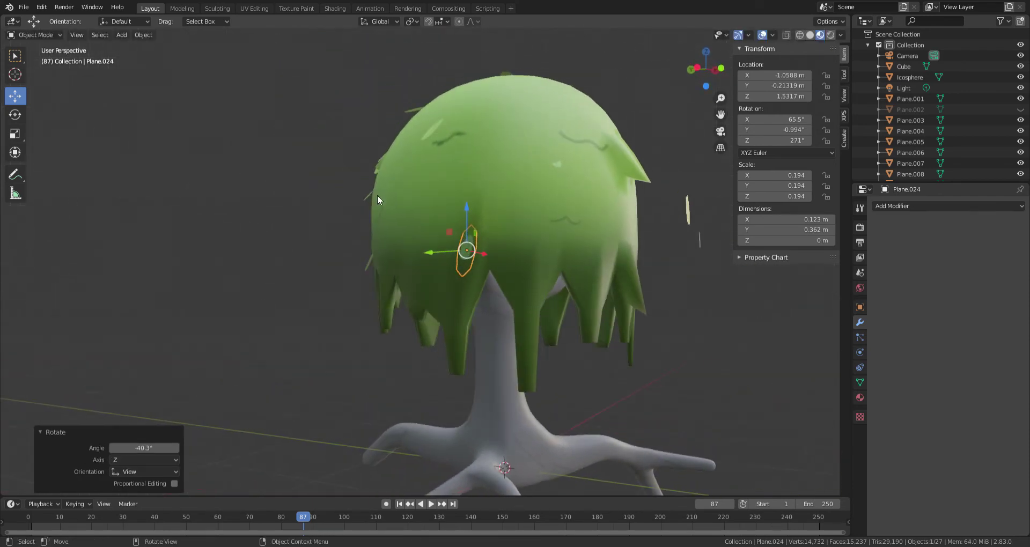
{"action": "scroll", "coordinate": [385, 233], "scroll_direction": "up", "scroll_amount": 6}
{"action": "scroll", "coordinate": [299, 456], "scroll_direction": "down", "scroll_amount": 5}
{"action": "scroll", "coordinate": [256, 449], "scroll_direction": "down", "scroll_amount": 3}
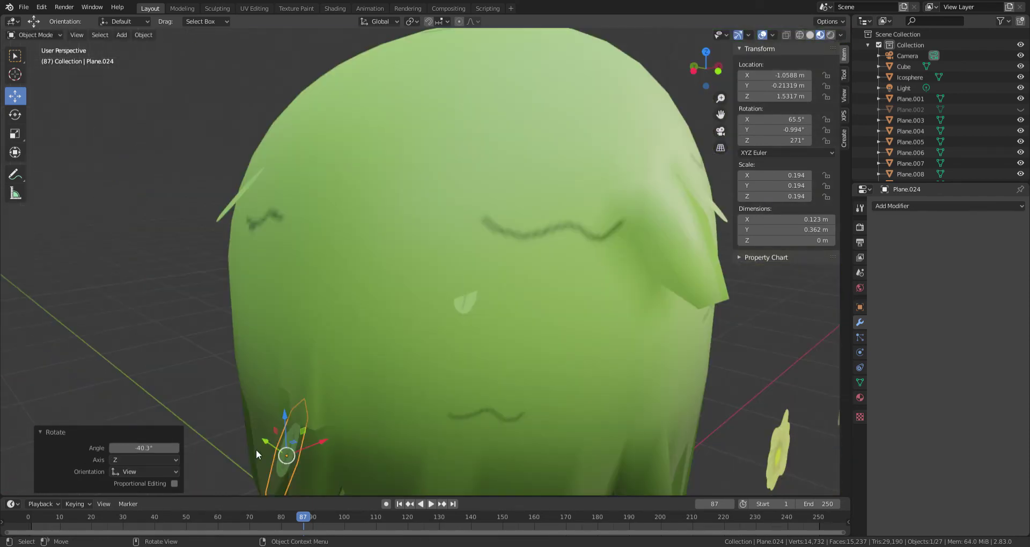
{"action": "key", "text": "g"}
{"action": "left_click", "coordinate": [336, 434]}
{"action": "scroll", "coordinate": [343, 419], "scroll_direction": "down", "scroll_amount": 4}
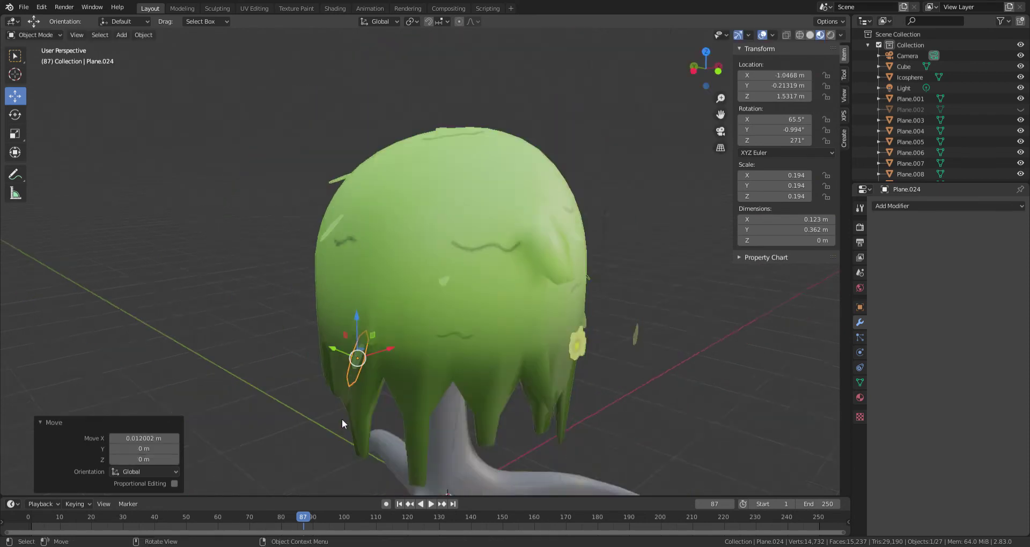
{"action": "scroll", "coordinate": [632, 297], "scroll_direction": "down", "scroll_amount": 3}
{"action": "middle_click_drag", "start_coordinate": [632, 296], "coordinate": [320, 388]}
{"action": "scroll", "coordinate": [317, 371], "scroll_direction": "up", "scroll_amount": 3}
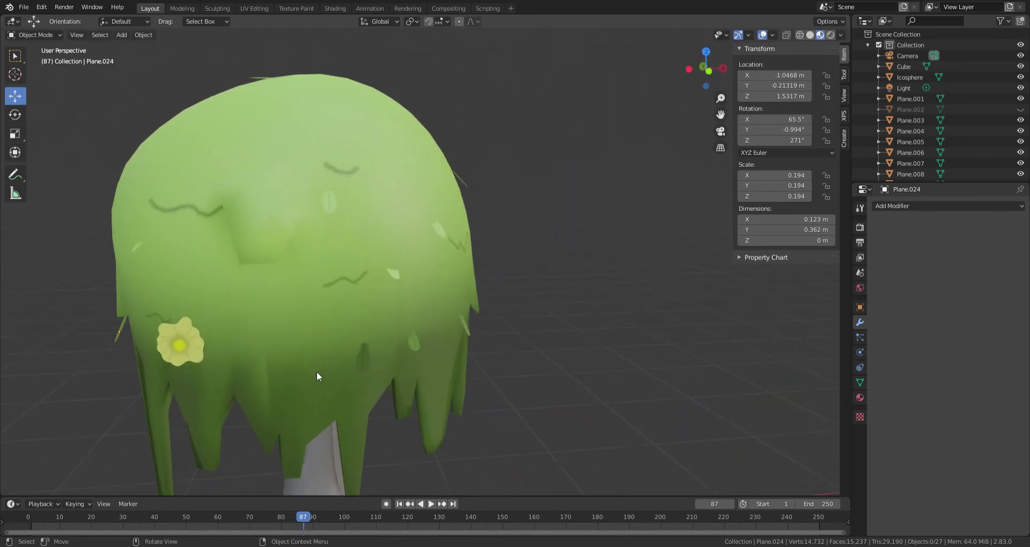
{"action": "left_click", "coordinate": [377, 358]}
{"action": "middle_click_drag", "start_coordinate": [377, 359], "coordinate": [329, 366]}
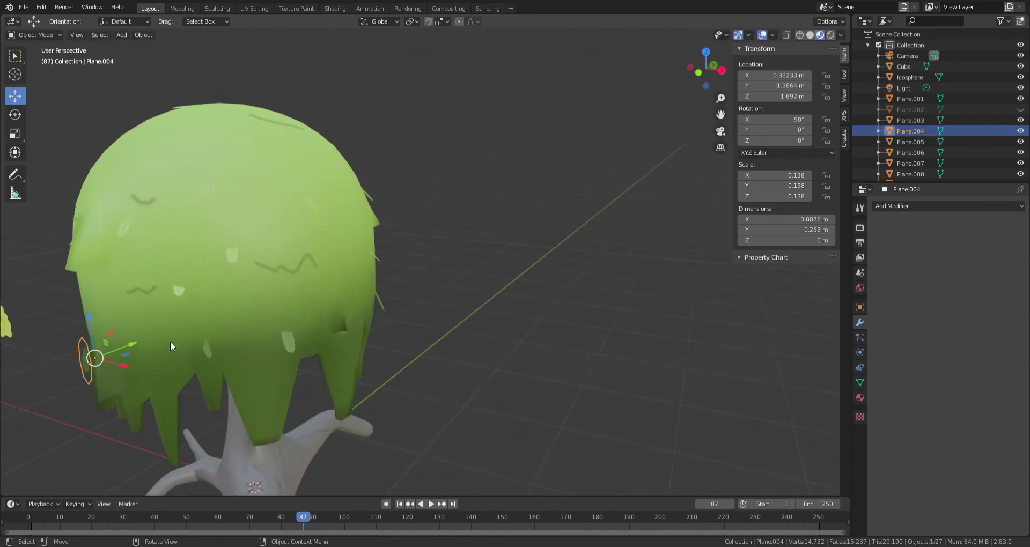
Move the selected Plane.004 leaf within the XZ plane, then along Y.
{"action": "key", "text": "g"}
{"action": "key", "text": "shift+y"}
{"action": "left_click", "coordinate": [147, 344]}
{"action": "key", "text": "g"}
{"action": "key", "text": "y"}
{"action": "left_click", "coordinate": [194, 348]}
{"action": "middle_click_drag", "start_coordinate": [195, 348], "coordinate": [362, 312]}
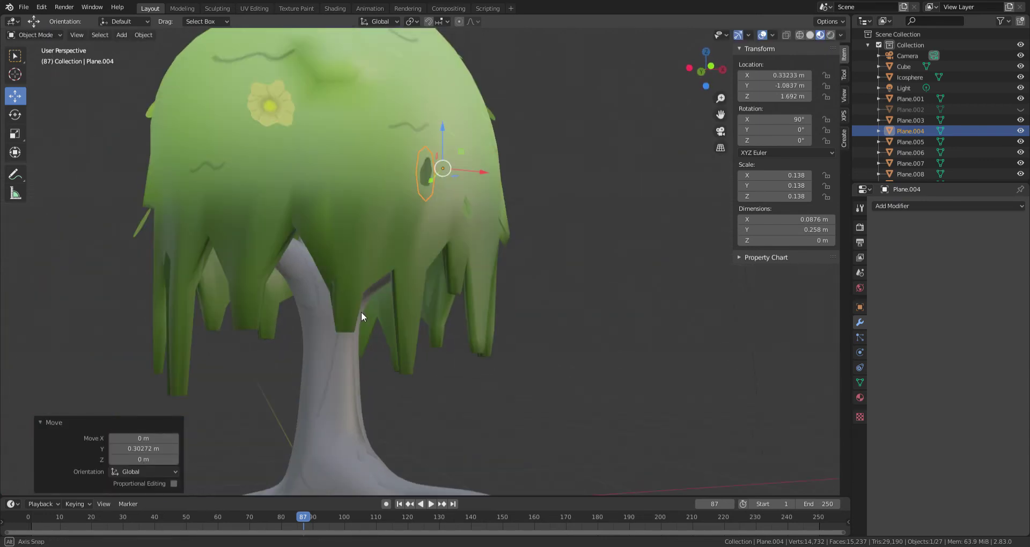
{"action": "scroll", "coordinate": [457, 63], "scroll_direction": "up", "scroll_amount": 5}
{"action": "scroll", "coordinate": [446, 80], "scroll_direction": "down", "scroll_amount": 4}
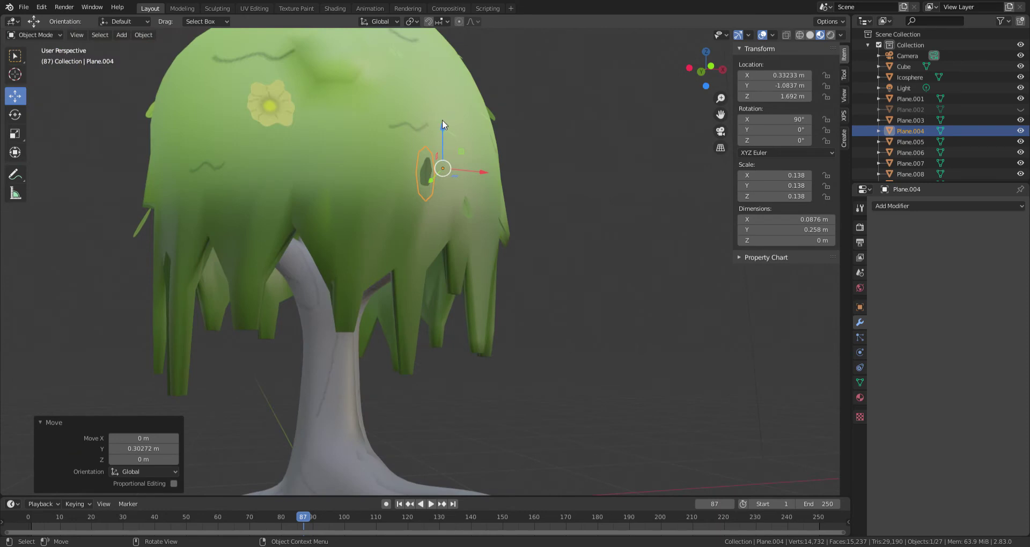
Lower the leaf to the canopy's bottom edge and shift it along Y.
{"action": "left_click_drag", "start_coordinate": [442, 121], "coordinate": [453, 239]}
{"action": "left_click", "coordinate": [463, 243]}
{"action": "middle_click_drag", "start_coordinate": [463, 243], "coordinate": [401, 265]}
{"action": "key", "text": "g"}
{"action": "key", "text": "y"}
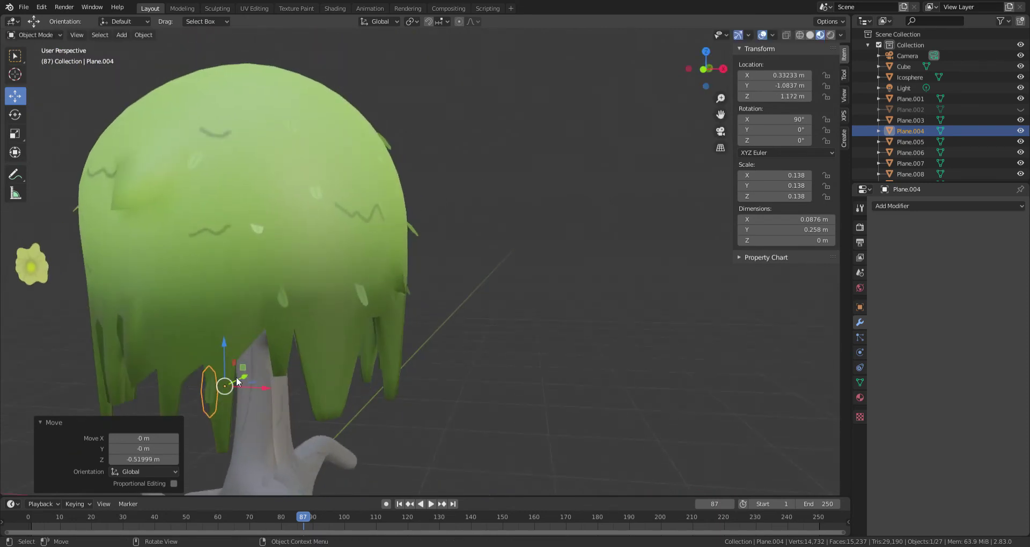
{"action": "left_click", "coordinate": [258, 379]}
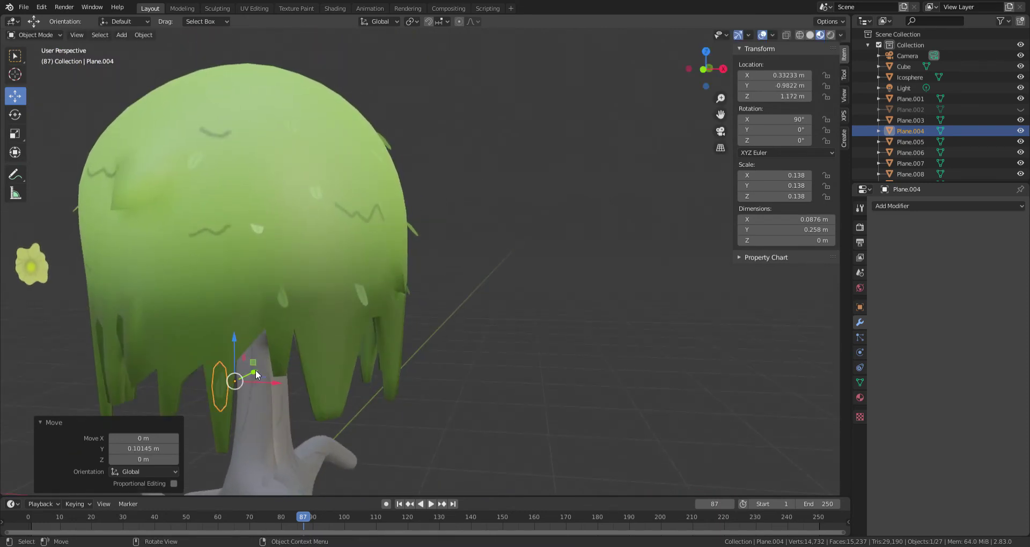
{"action": "mouse_move", "coordinate": [324, 362]}
{"action": "middle_mouse_down"}
{"action": "mouse_move", "coordinate": [359, 366]}
{"action": "mouse_move", "coordinate": [378, 352]}
{"action": "middle_mouse_up"}
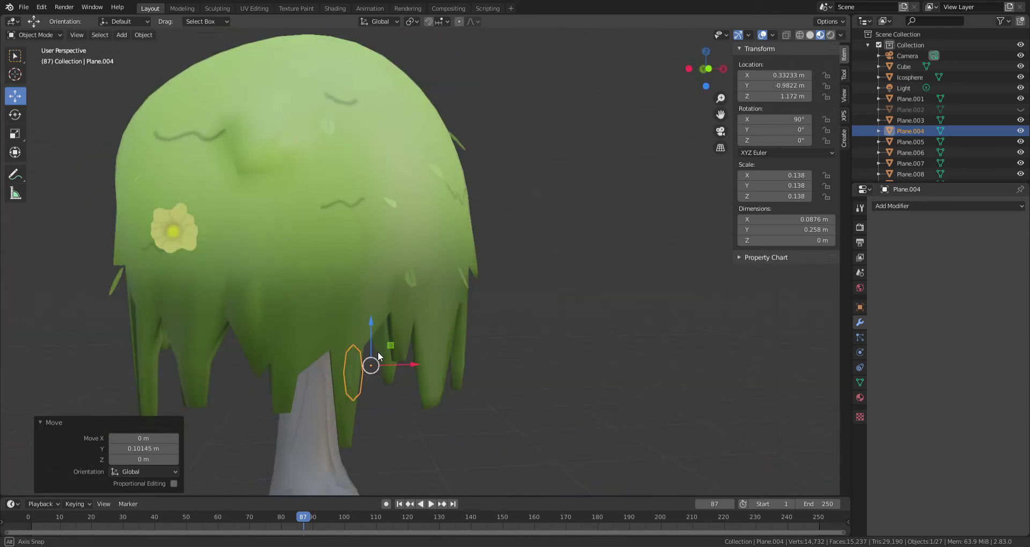
Duplicate the leaf, rotate the copy, move it along Y, and re-angle it on the canopy.
{"action": "key", "text": "shift+d"}
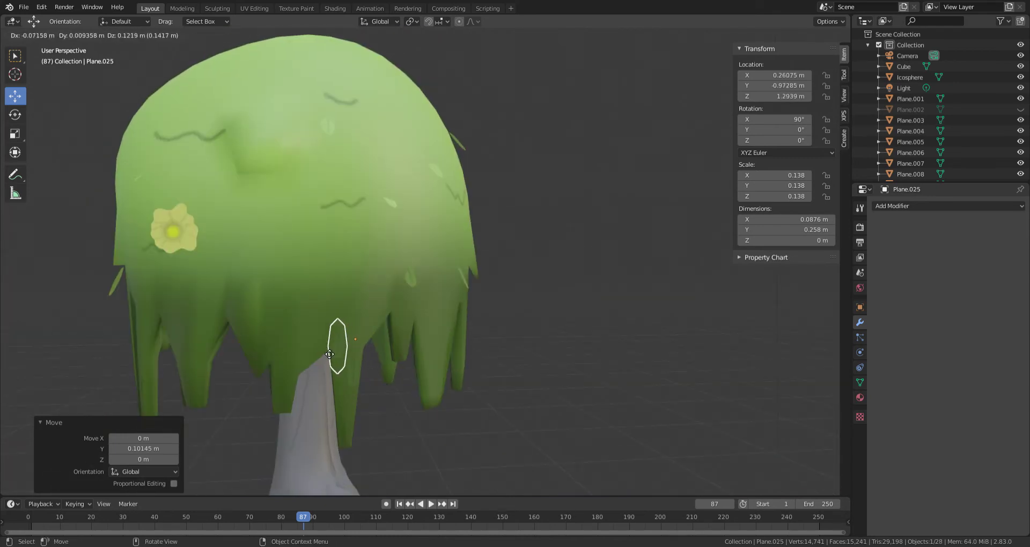
{"action": "left_click", "coordinate": [244, 341]}
{"action": "key", "text": "r"}
{"action": "left_click", "coordinate": [327, 249]}
{"action": "mouse_move", "coordinate": [328, 249]}
{"action": "middle_mouse_down"}
{"action": "mouse_move", "coordinate": [356, 311]}
{"action": "mouse_move", "coordinate": [368, 293]}
{"action": "middle_mouse_up"}
{"action": "key", "text": "g"}
{"action": "key", "text": "y"}
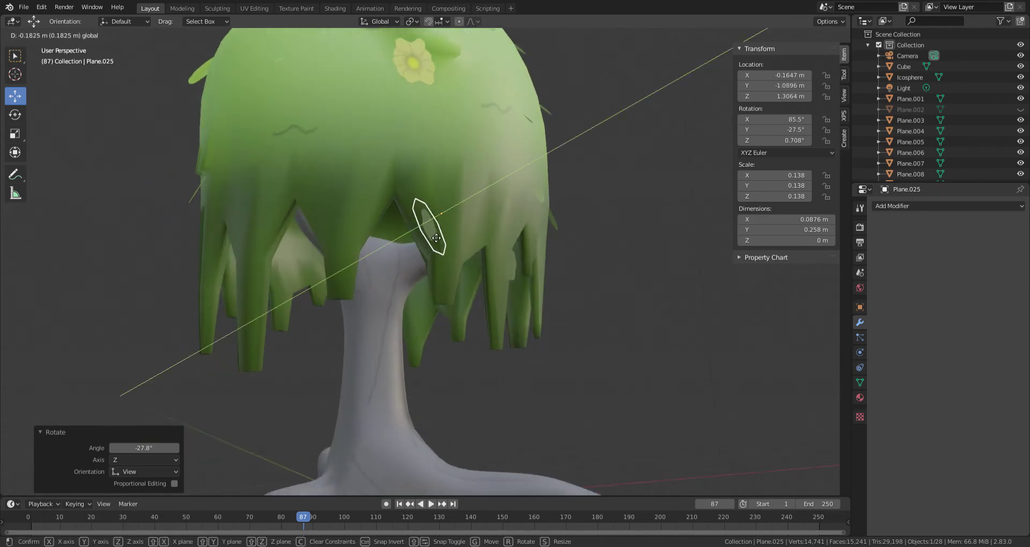
{"action": "left_click", "coordinate": [437, 238]}
{"action": "middle_click_drag", "start_coordinate": [436, 238], "coordinate": [380, 257]}
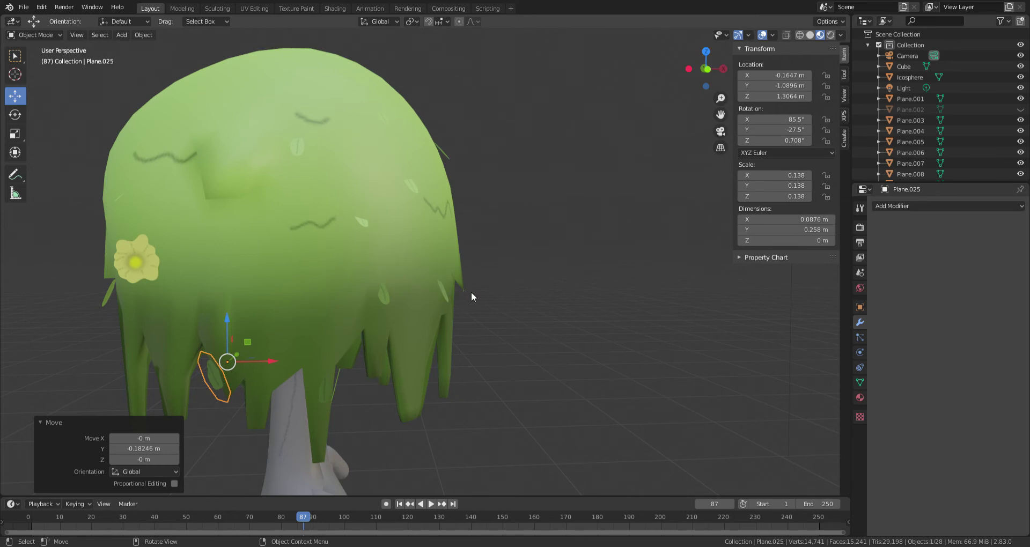
{"action": "key", "text": "r"}
{"action": "left_click", "coordinate": [661, 218]}
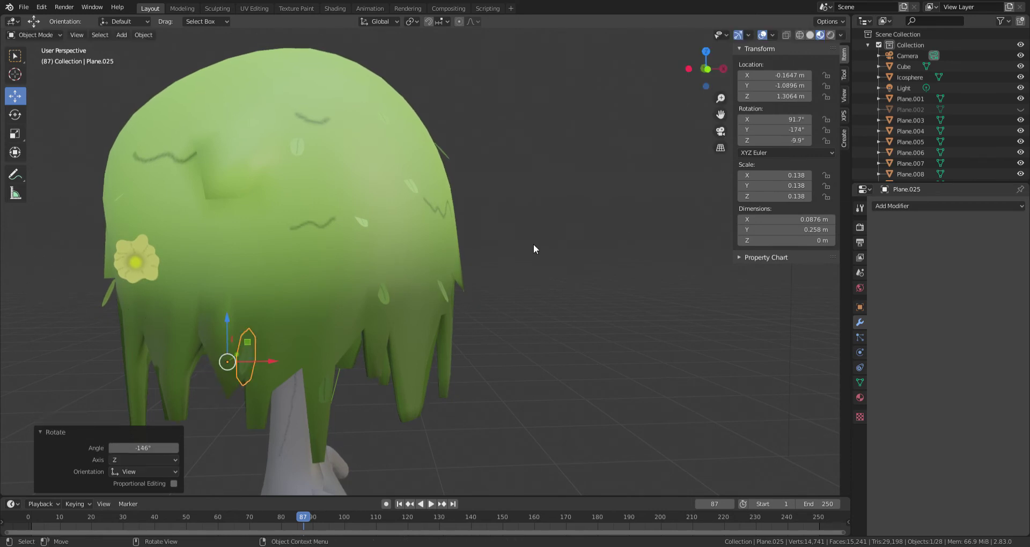
{"action": "key", "text": "g"}
{"action": "left_click", "coordinate": [466, 265]}
{"action": "middle_click_drag", "start_coordinate": [465, 266], "coordinate": [384, 301]}
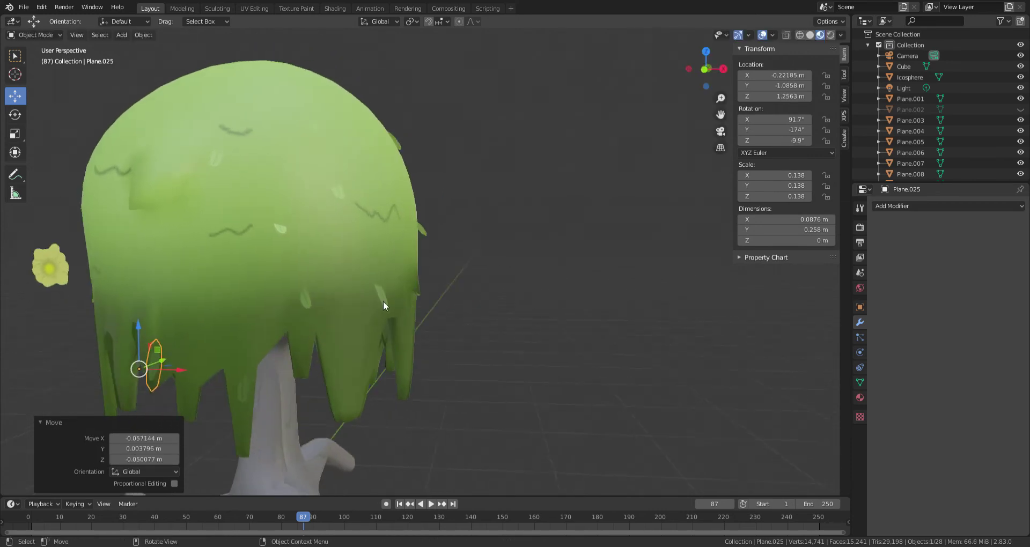
Rotate the leaf beside the trunk, then select the leaf copy on the canopy's edge.
{"action": "left_click", "coordinate": [247, 401]}
{"action": "key", "text": "r"}
{"action": "left_click", "coordinate": [88, 383]}
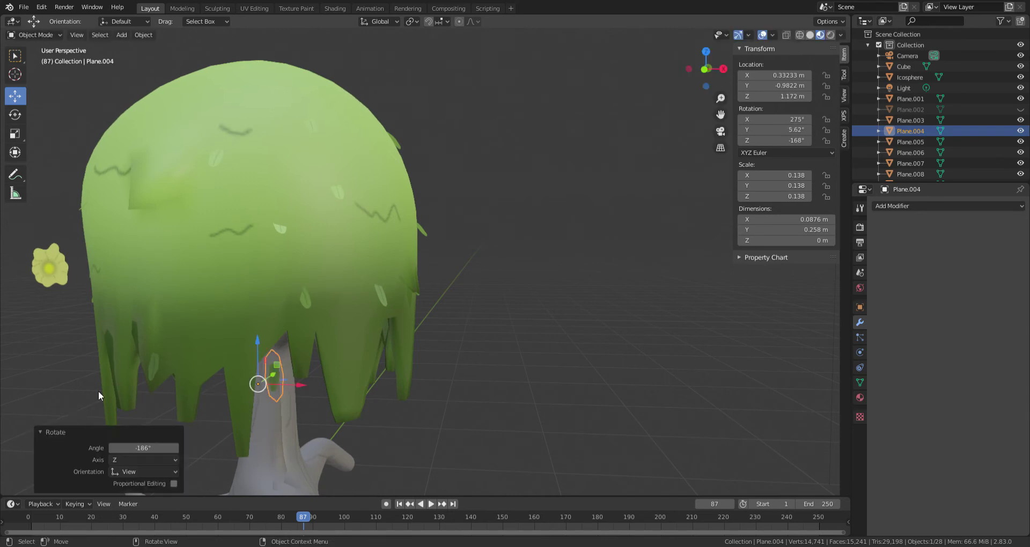
{"action": "key", "text": "g"}
{"action": "right_click", "coordinate": [313, 328]}
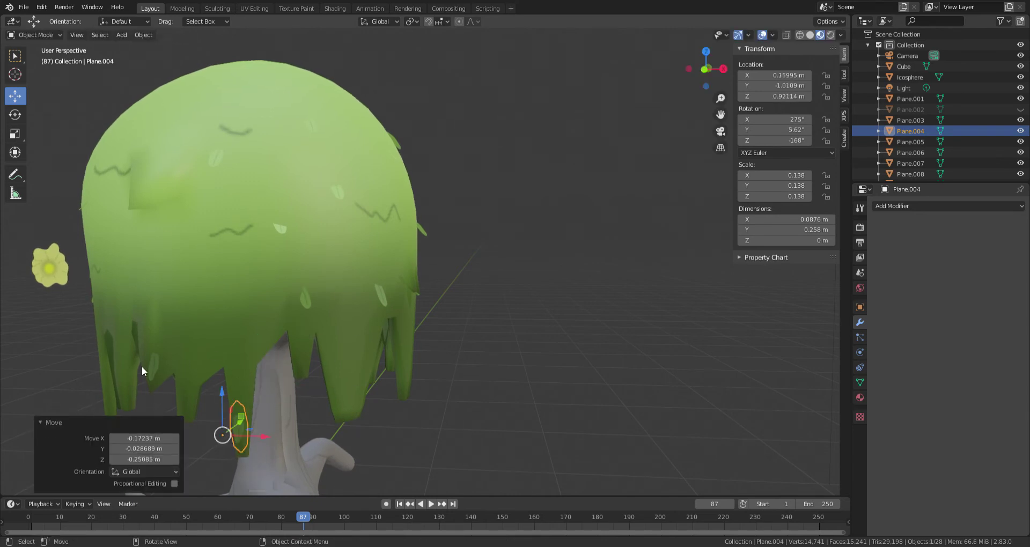
{"action": "left_click", "coordinate": [146, 363]}
{"action": "left_click", "coordinate": [146, 363]}
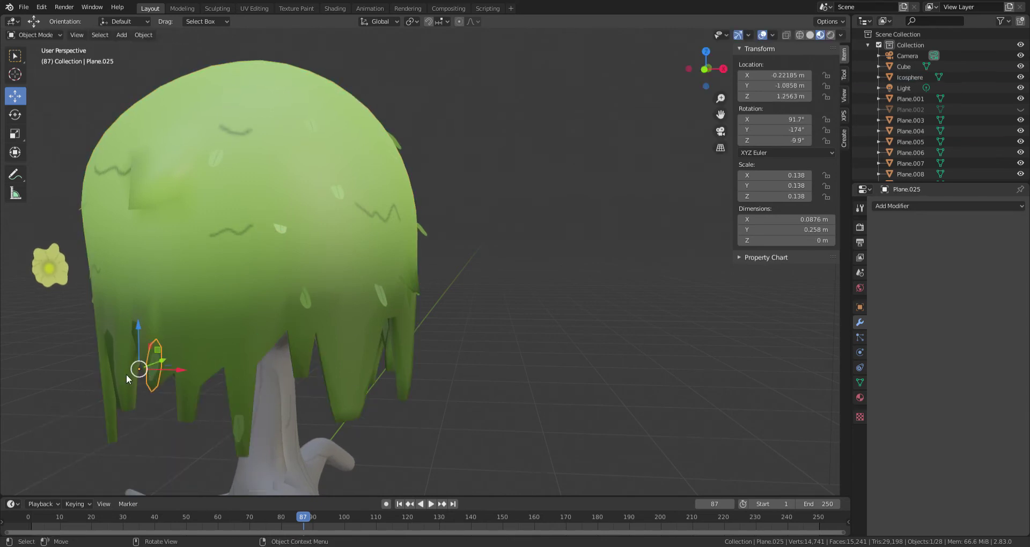
{"action": "mouse_move", "coordinate": [129, 373]}
{"action": "middle_mouse_down"}
{"action": "mouse_move", "coordinate": [267, 349]}
{"action": "mouse_move", "coordinate": [311, 458]}
{"action": "middle_mouse_up"}
Duplicate the edge leaf and slide the new copy across the canopy along X.
{"action": "key", "text": "shift+d"}
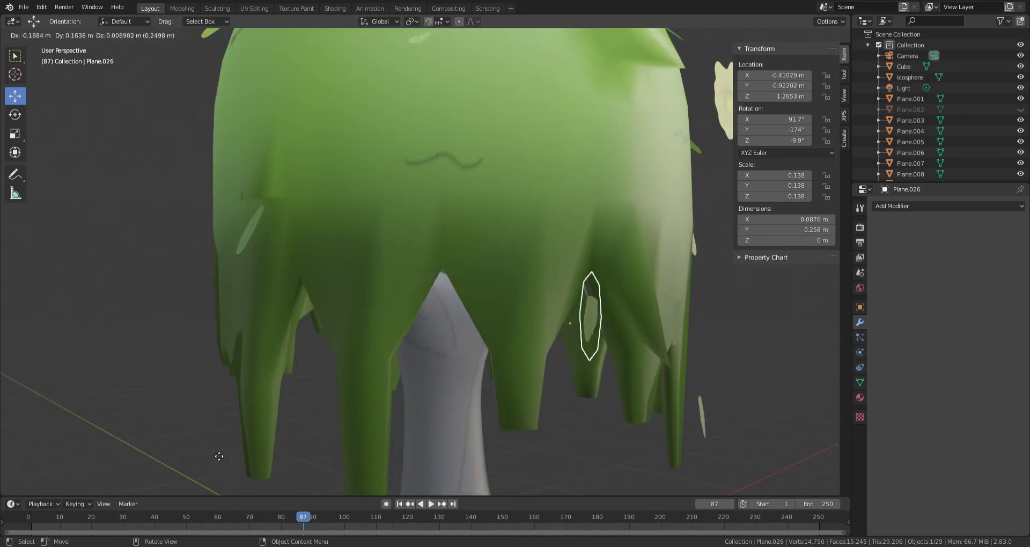
{"action": "left_click", "coordinate": [360, 363]}
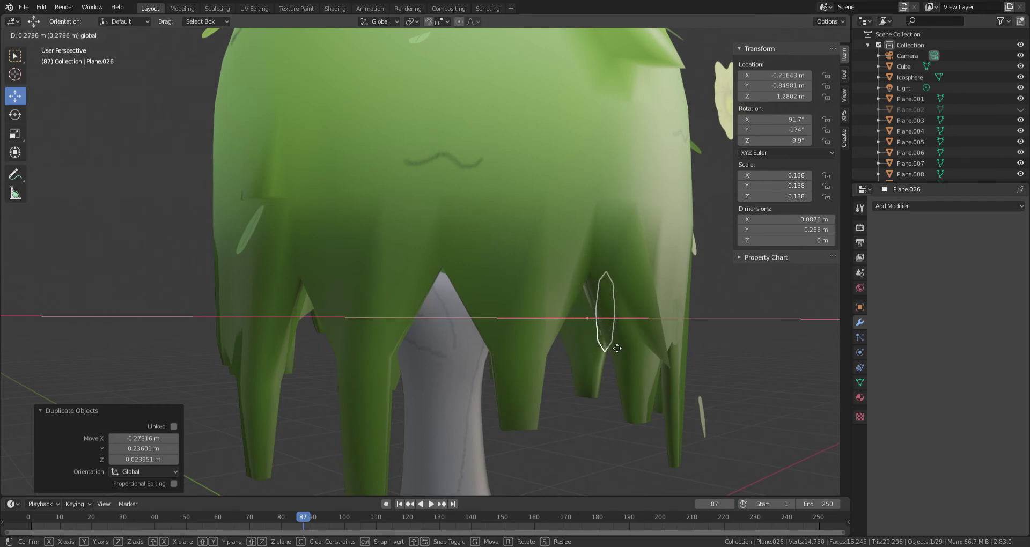
{"action": "left_click_drag", "start_coordinate": [555, 319], "coordinate": [684, 322]}
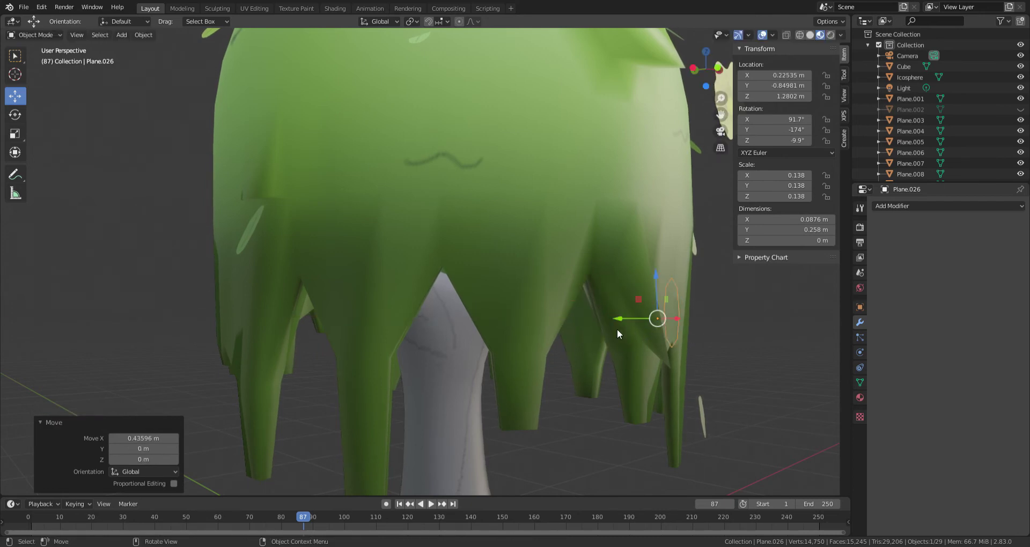
{"action": "mouse_move", "coordinate": [618, 322]}
{"action": "left_mouse_down"}
{"action": "mouse_move", "coordinate": [544, 362]}
{"action": "mouse_move", "coordinate": [698, 382]}
{"action": "mouse_move", "coordinate": [555, 373]}
{"action": "mouse_move", "coordinate": [533, 401]}
{"action": "left_mouse_up"}
{"action": "mouse_move", "coordinate": [532, 401]}
{"action": "middle_mouse_down"}
{"action": "mouse_move", "coordinate": [495, 375]}
{"action": "mouse_move", "coordinate": [582, 388]}
{"action": "mouse_move", "coordinate": [701, 369]}
{"action": "mouse_move", "coordinate": [601, 349]}
{"action": "mouse_move", "coordinate": [614, 358]}
{"action": "middle_mouse_up"}
{"action": "key", "text": "g"}
{"action": "left_click", "coordinate": [582, 387]}
Fine-tune the new leaf's position along Y and then along X.
{"action": "key", "text": "g"}
{"action": "key", "text": "y"}
{"action": "left_click", "coordinate": [696, 368]}
{"action": "scroll", "coordinate": [430, 385], "scroll_direction": "up", "scroll_amount": 4}
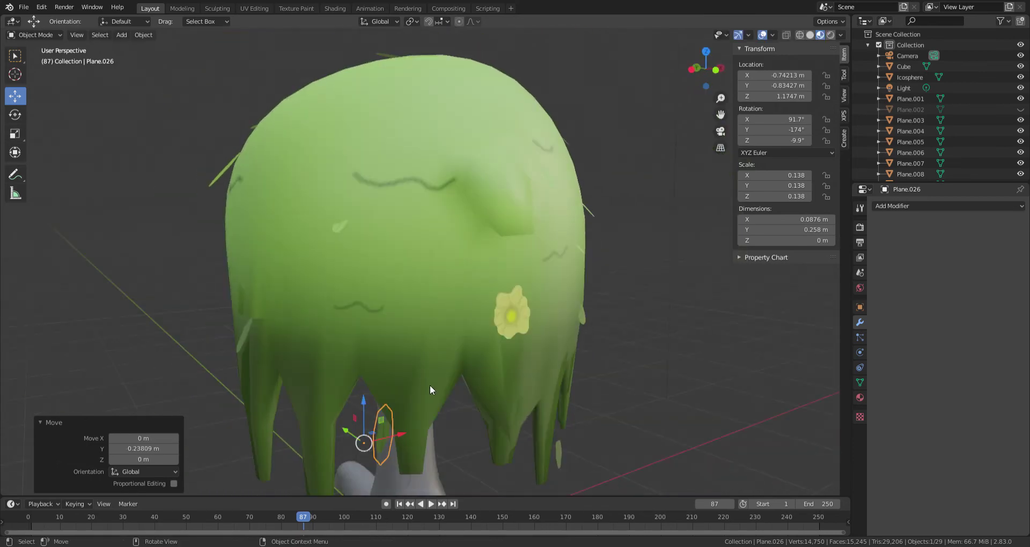
{"action": "key", "text": "g"}
{"action": "key", "text": "x"}
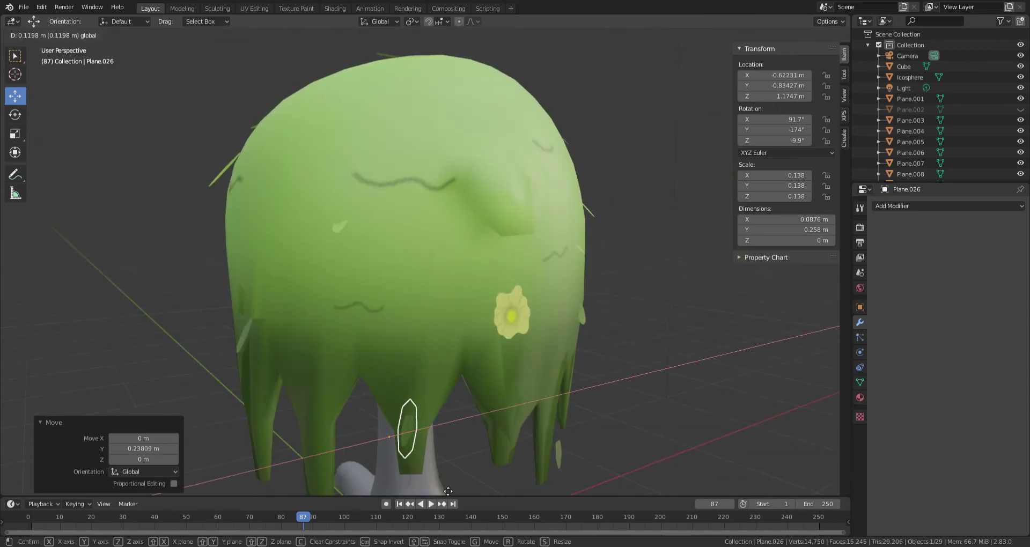
{"action": "left_click", "coordinate": [448, 491]}
{"action": "scroll", "coordinate": [423, 453], "scroll_direction": "down", "scroll_amount": 3}
{"action": "middle_click_drag", "start_coordinate": [423, 453], "coordinate": [426, 460]}
{"action": "scroll", "coordinate": [426, 459], "scroll_direction": "up", "scroll_amount": 4}
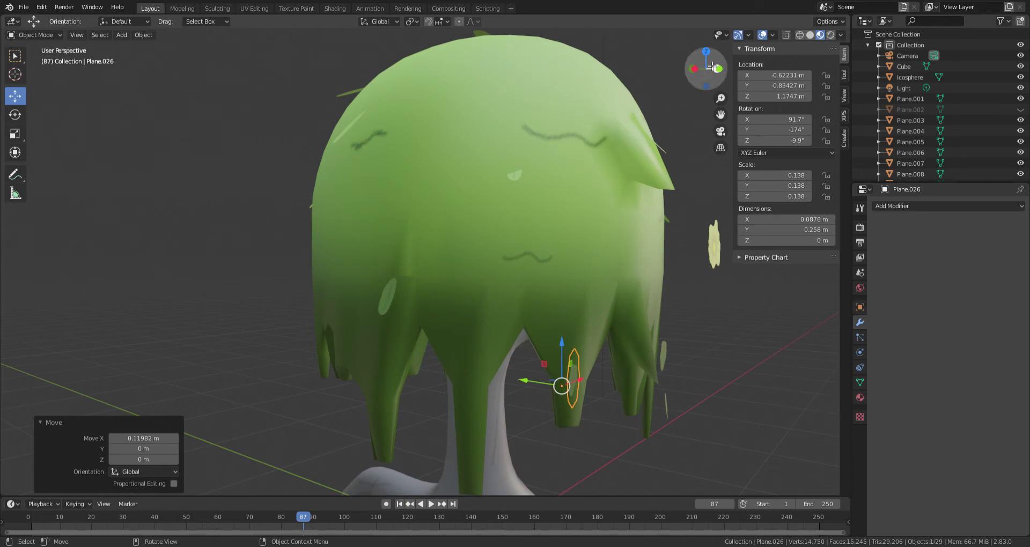
Add another leaf copy from the top view, rotated 122° and moved into place.
{"action": "left_click", "coordinate": [706, 52]}
{"action": "key", "text": "shift+d"}
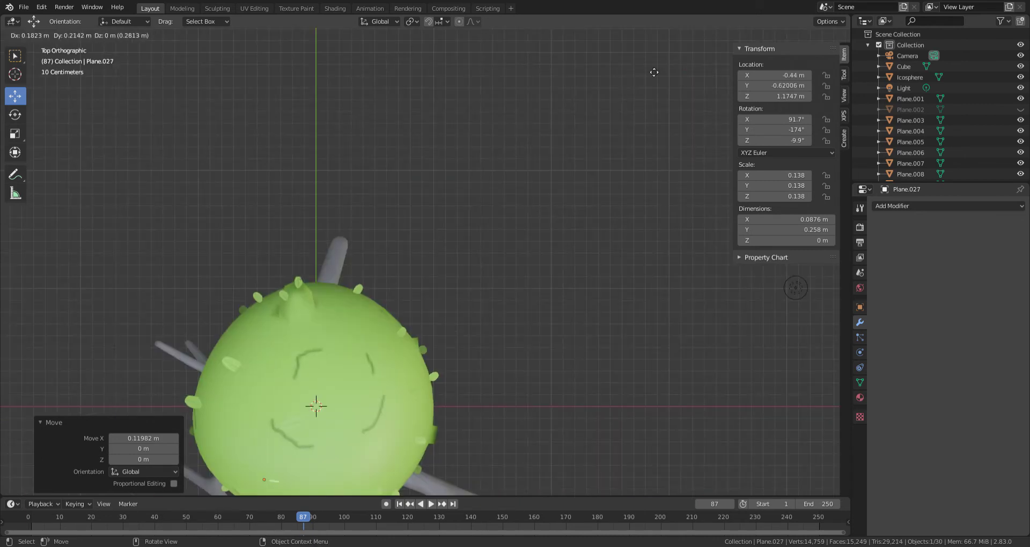
{"action": "left_click", "coordinate": [567, 448]}
{"action": "key", "text": "r"}
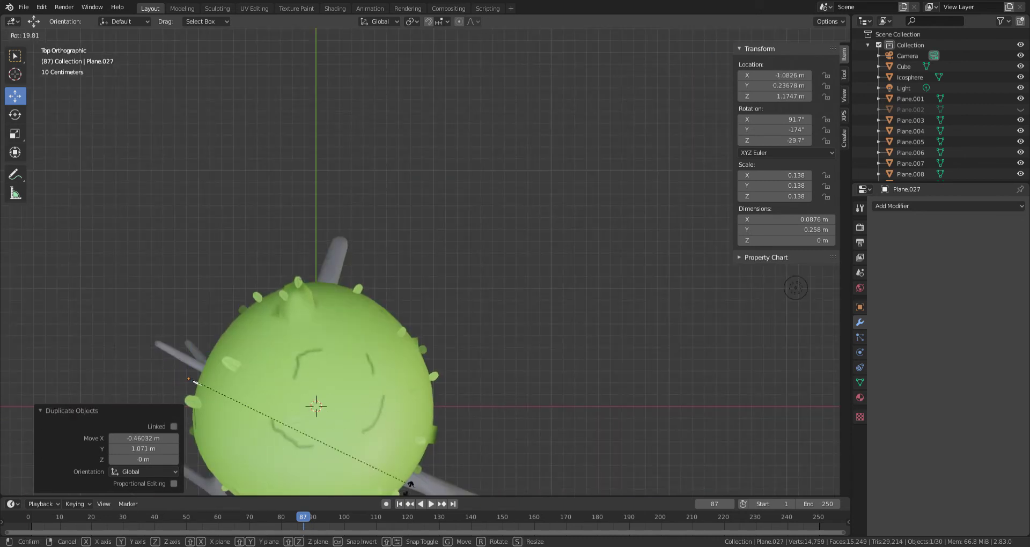
{"action": "left_click", "coordinate": [170, 404]}
{"action": "key", "text": "g"}
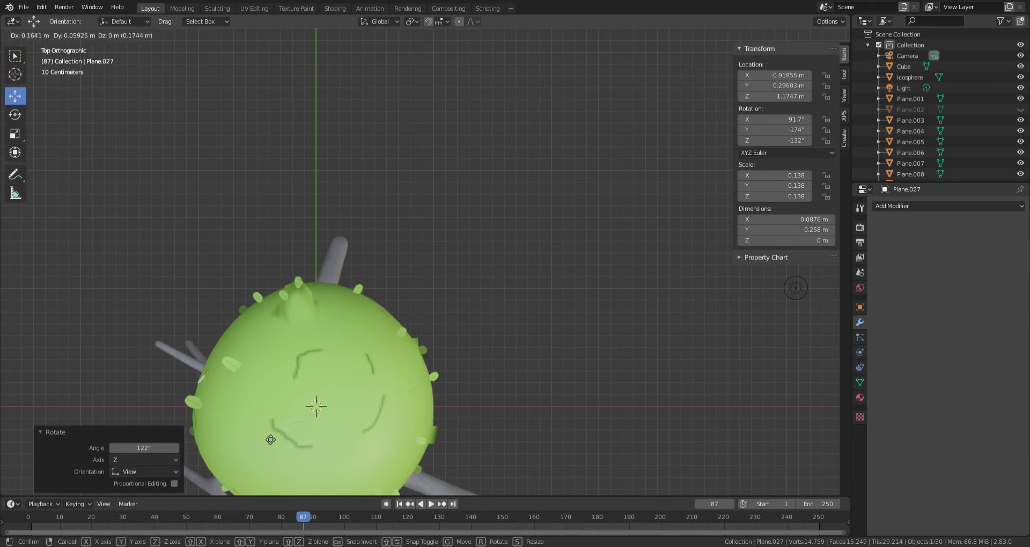
{"action": "left_click", "coordinate": [271, 439]}
{"action": "middle_click_drag", "start_coordinate": [263, 394], "coordinate": [367, 268]}
Duplicate the yellow flower decal and slide the copy across the canopy along Y.
{"action": "left_click", "coordinate": [574, 237]}
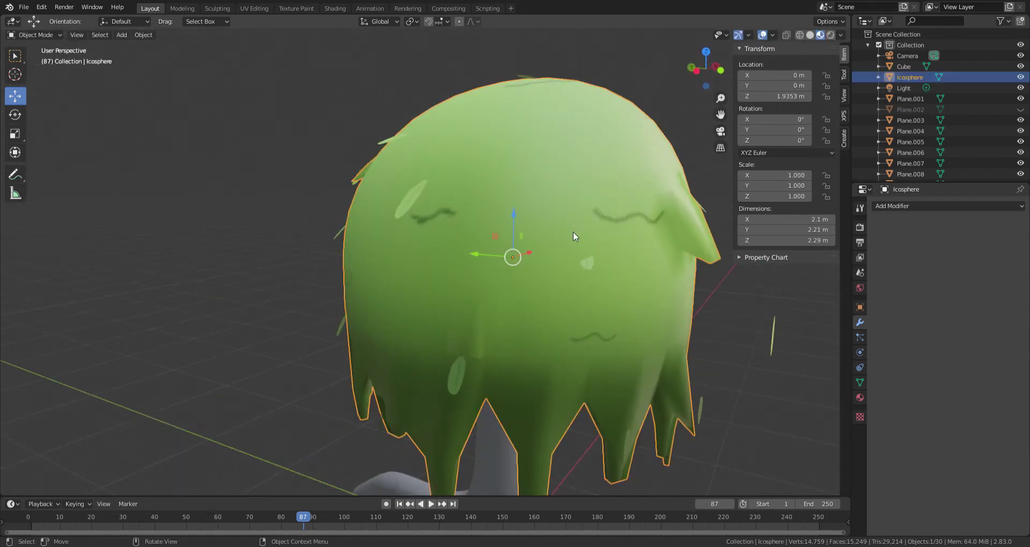
{"action": "scroll", "coordinate": [574, 236], "scroll_direction": "down", "scroll_amount": 3}
{"action": "mouse_move", "coordinate": [630, 230]}
{"action": "middle_mouse_down"}
{"action": "mouse_move", "coordinate": [316, 298]}
{"action": "mouse_move", "coordinate": [442, 355]}
{"action": "mouse_move", "coordinate": [391, 325]}
{"action": "middle_mouse_up"}
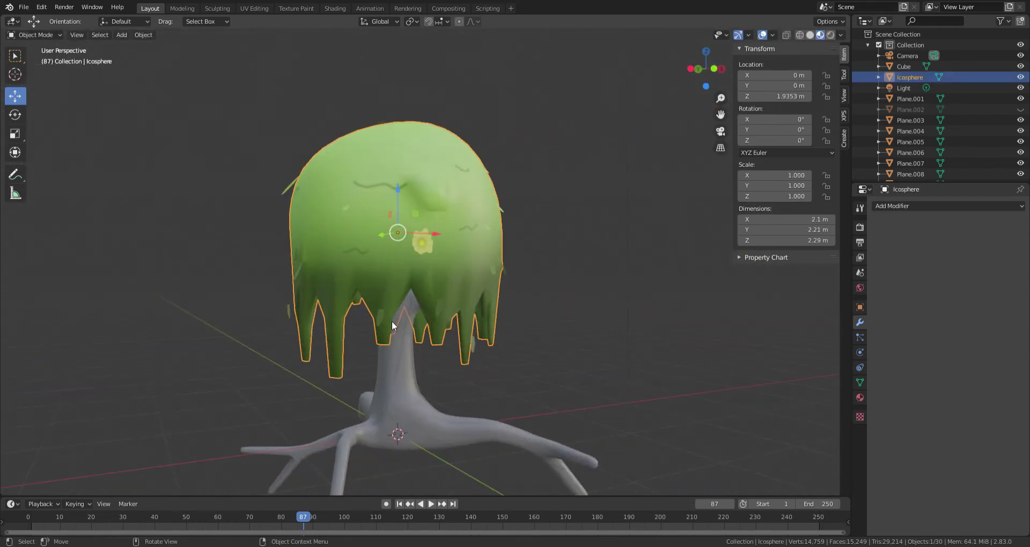
{"action": "left_click", "coordinate": [424, 243]}
{"action": "mouse_move", "coordinate": [424, 242]}
{"action": "middle_mouse_down"}
{"action": "mouse_move", "coordinate": [355, 281]}
{"action": "mouse_move", "coordinate": [313, 275]}
{"action": "mouse_move", "coordinate": [308, 260]}
{"action": "middle_mouse_up"}
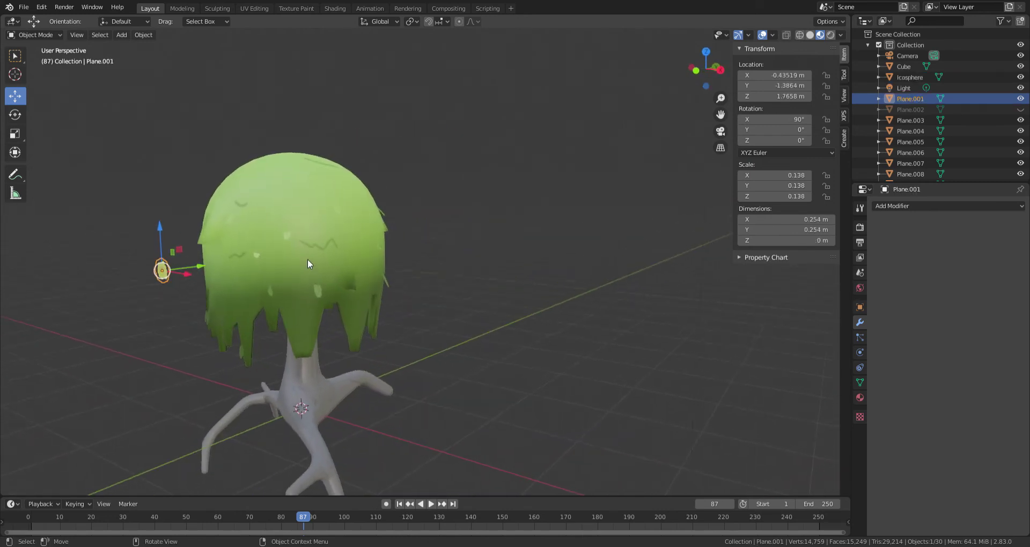
{"action": "key", "text": "shift+d"}
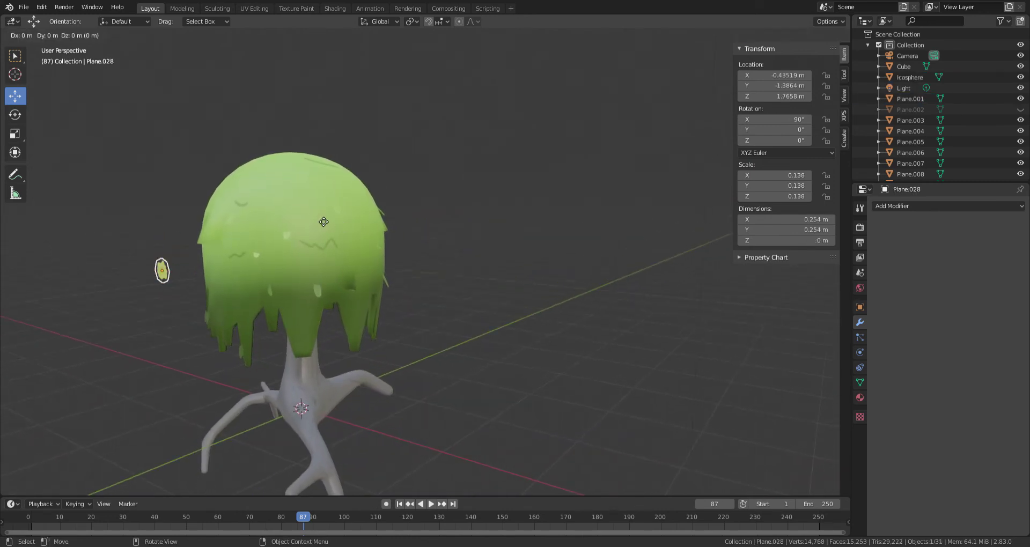
{"action": "right_click", "coordinate": [319, 215]}
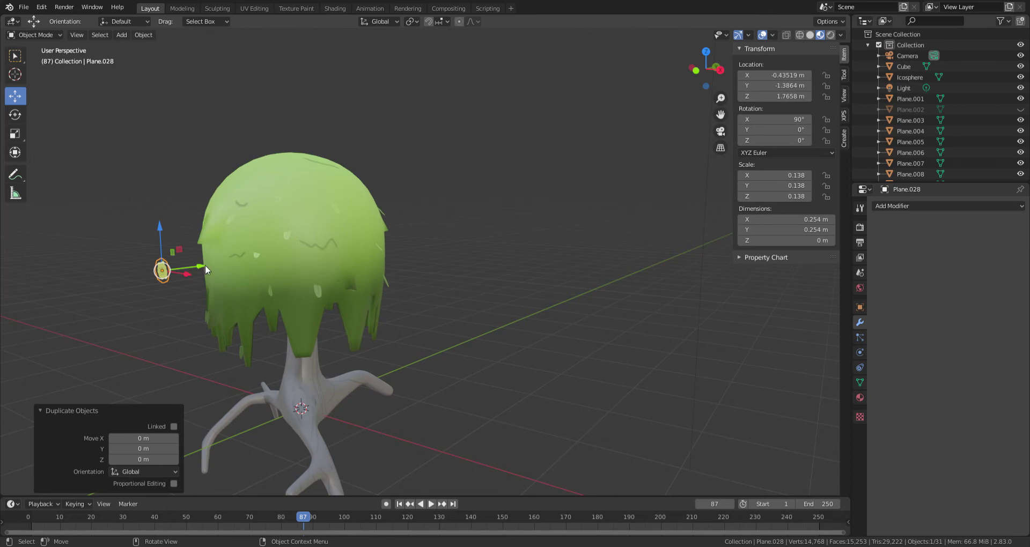
{"action": "left_click_drag", "start_coordinate": [205, 270], "coordinate": [252, 268]}
{"action": "scroll", "coordinate": [345, 256], "scroll_direction": "up", "scroll_amount": 5}
{"action": "middle_click_drag", "start_coordinate": [345, 256], "coordinate": [538, 289]}
{"action": "left_click_drag", "start_coordinate": [696, 372], "coordinate": [724, 374]}
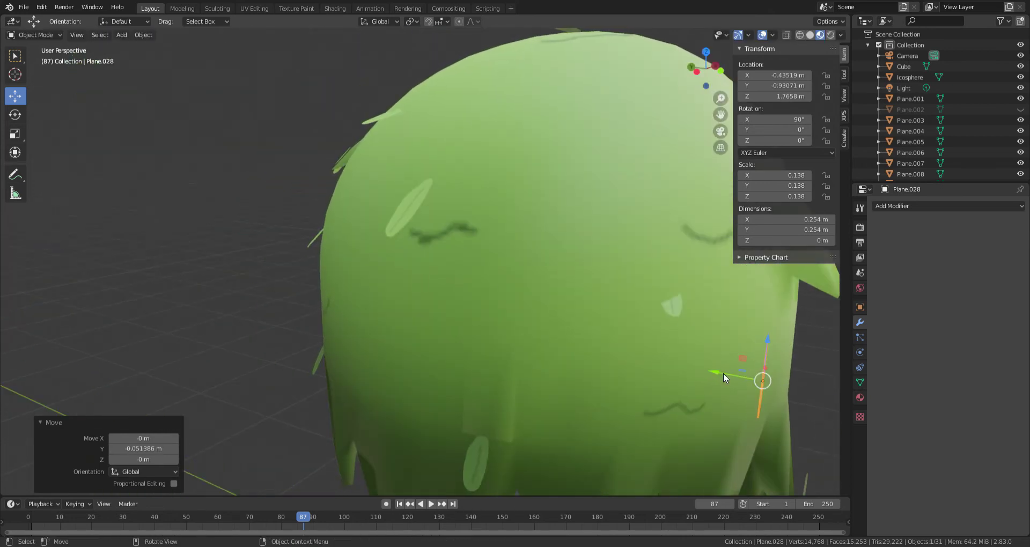
Rotate the flower copy about Z in top view and hide the right-hand original flower.
{"action": "left_click", "coordinate": [706, 52]}
{"action": "scroll", "coordinate": [595, 224], "scroll_direction": "down", "scroll_amount": 3}
{"action": "scroll", "coordinate": [521, 301], "scroll_direction": "down", "scroll_amount": 3}
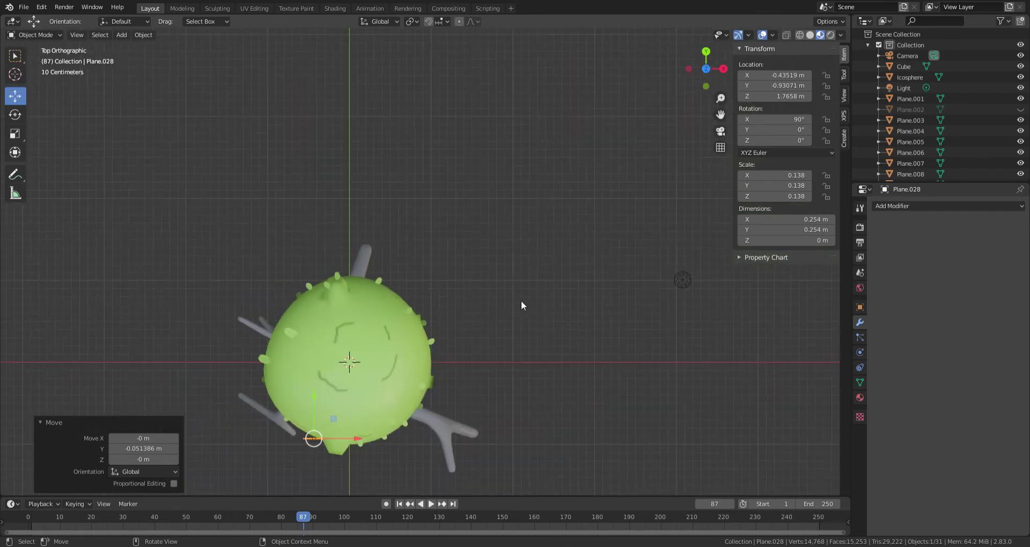
{"action": "key", "text": "r"}
{"action": "left_click", "coordinate": [554, 427]}
{"action": "middle_click_drag", "start_coordinate": [554, 427], "coordinate": [588, 327]}
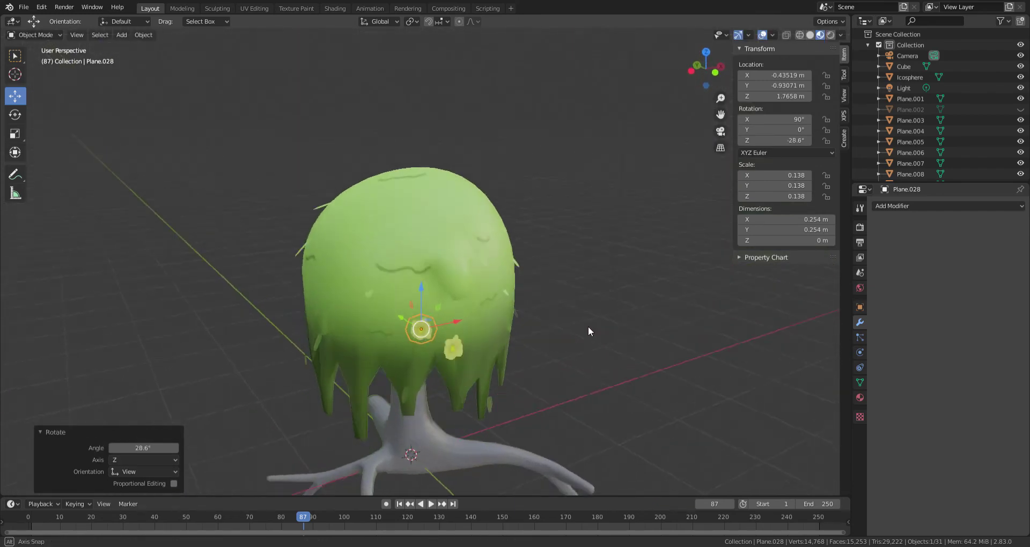
{"action": "scroll", "coordinate": [594, 301], "scroll_direction": "up", "scroll_amount": 5}
{"action": "scroll", "coordinate": [596, 311], "scroll_direction": "up", "scroll_amount": 3}
{"action": "left_click", "coordinate": [460, 213]}
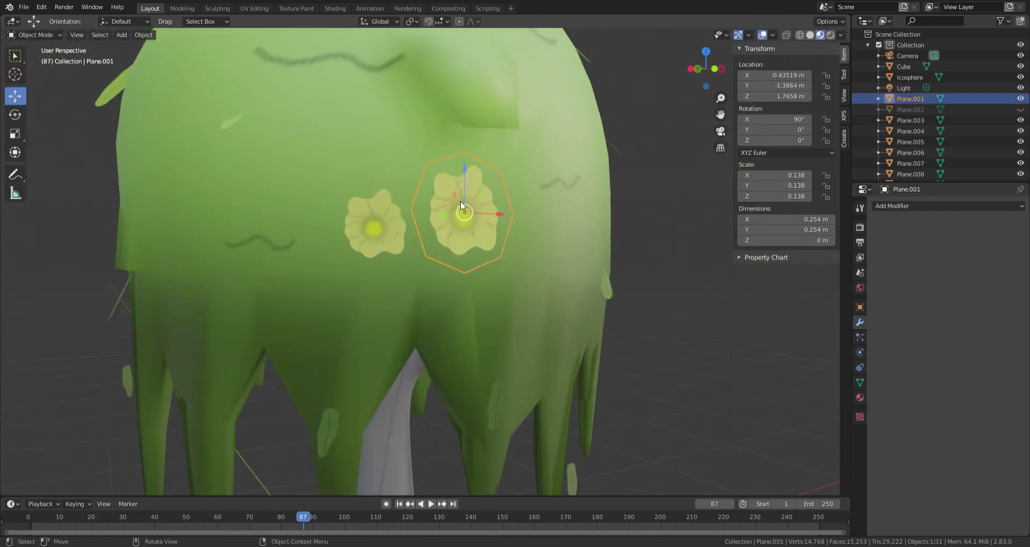
{"action": "key", "text": "h"}
Duplicate the left flower decal and move the copy lower onto the canopy surface.
{"action": "left_click", "coordinate": [395, 221]}
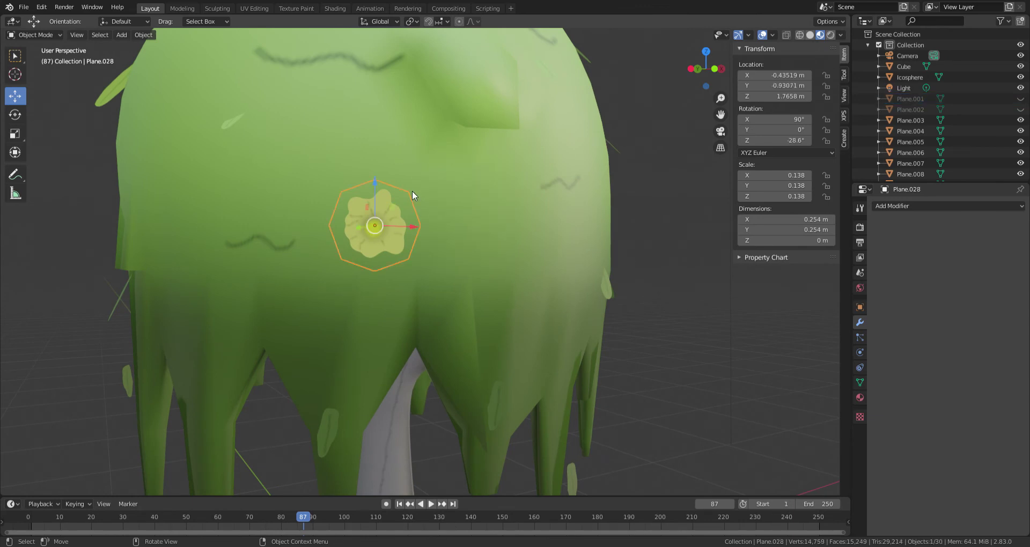
{"action": "key", "text": "shift+d"}
{"action": "left_click", "coordinate": [252, 137]}
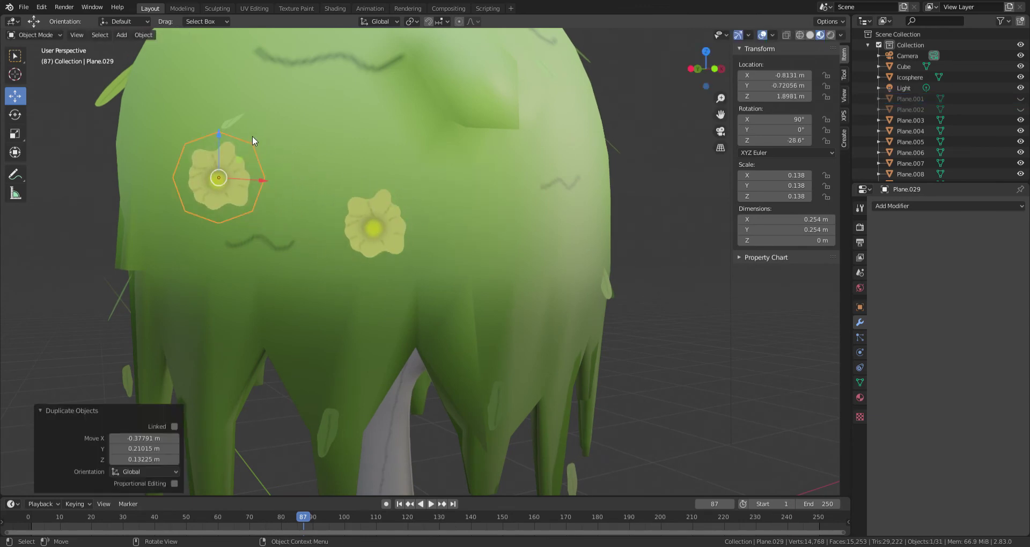
{"action": "scroll", "coordinate": [279, 171], "scroll_direction": "down", "scroll_amount": 4}
{"action": "middle_click_drag", "start_coordinate": [308, 214], "coordinate": [667, 424]}
{"action": "key", "text": "g"}
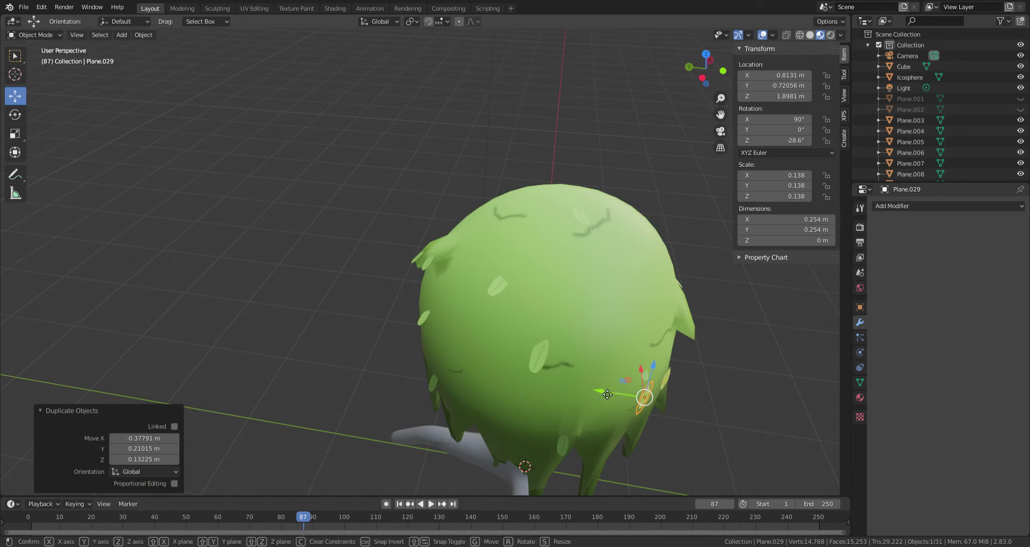
{"action": "left_click", "coordinate": [608, 394]}
{"action": "key", "text": "g"}
{"action": "key", "text": "z"}
{"action": "left_click", "coordinate": [579, 434]}
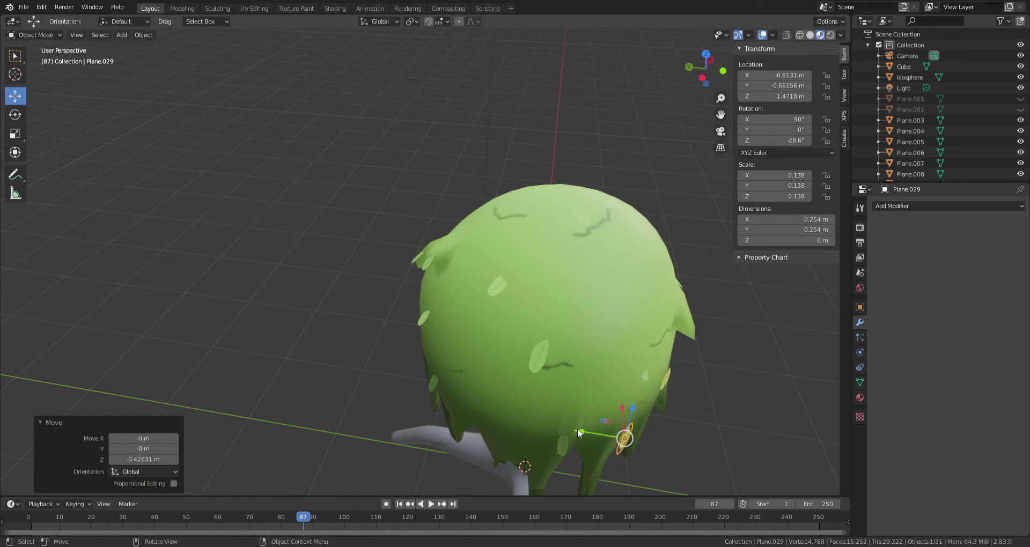
{"action": "left_click_drag", "start_coordinate": [580, 433], "coordinate": [540, 433]}
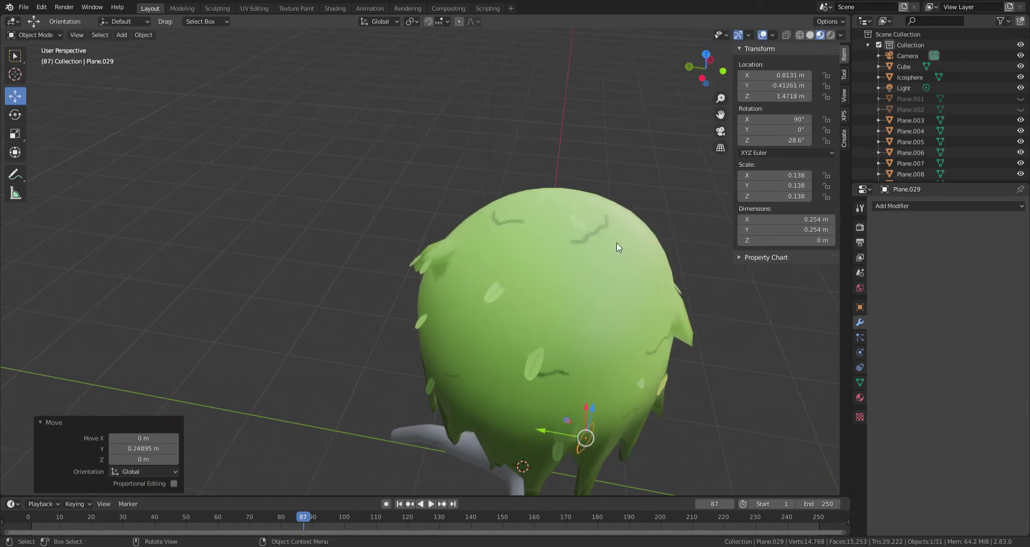
Turn the new flower 42° about Z in top view, slide it left along X, and duplicate it again.
{"action": "left_click", "coordinate": [706, 55]}
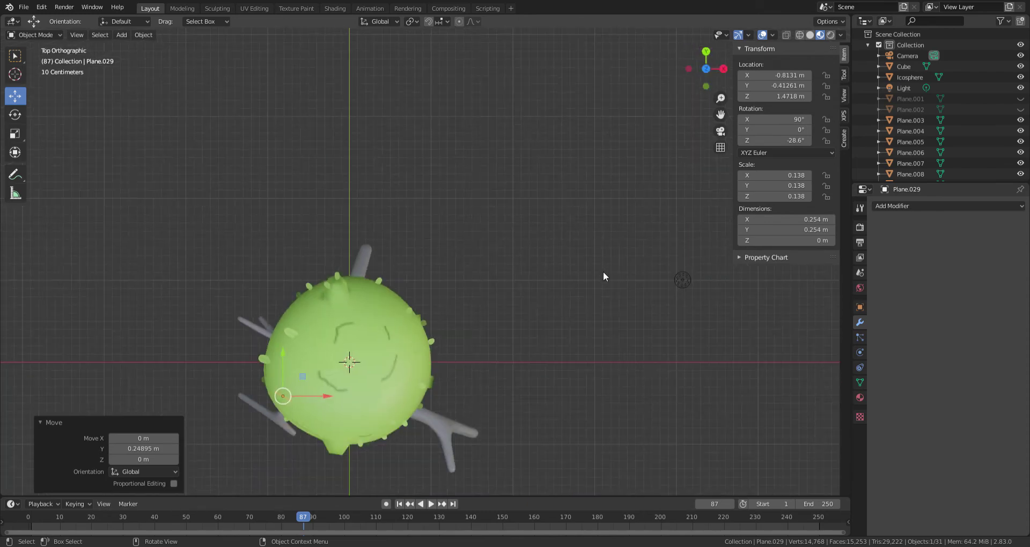
{"action": "key", "text": "r"}
{"action": "left_click", "coordinate": [564, 58]}
{"action": "middle_click_drag", "start_coordinate": [495, 160], "coordinate": [522, 82]}
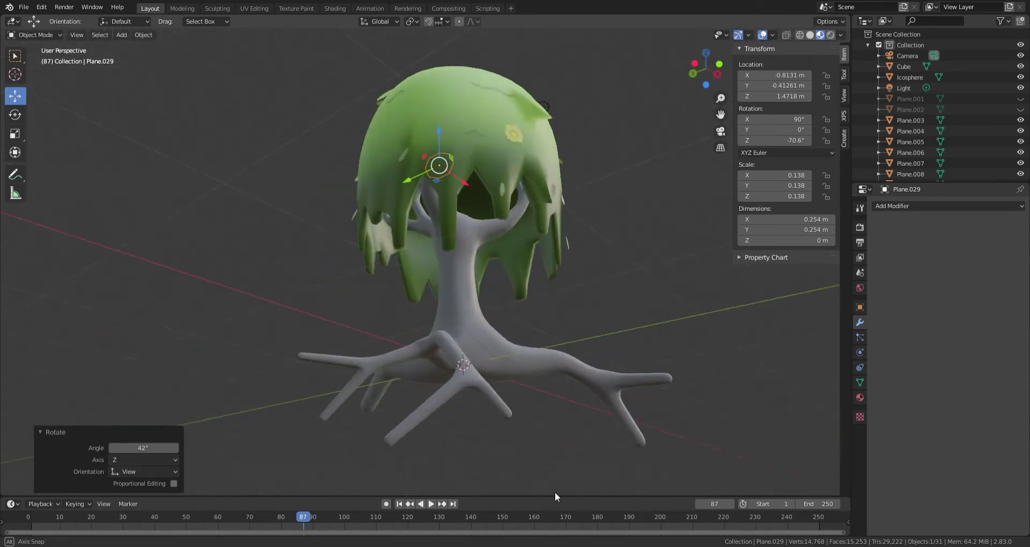
{"action": "scroll", "coordinate": [345, 332], "scroll_direction": "up", "scroll_amount": 2}
{"action": "left_click_drag", "start_coordinate": [358, 355], "coordinate": [356, 354]}
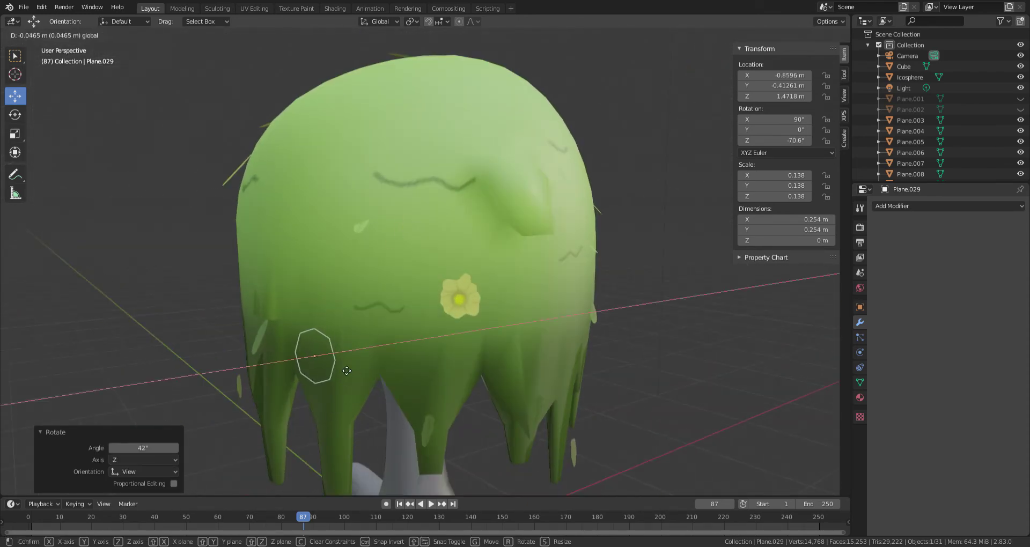
{"action": "middle_click_drag", "start_coordinate": [355, 355], "coordinate": [537, 215]}
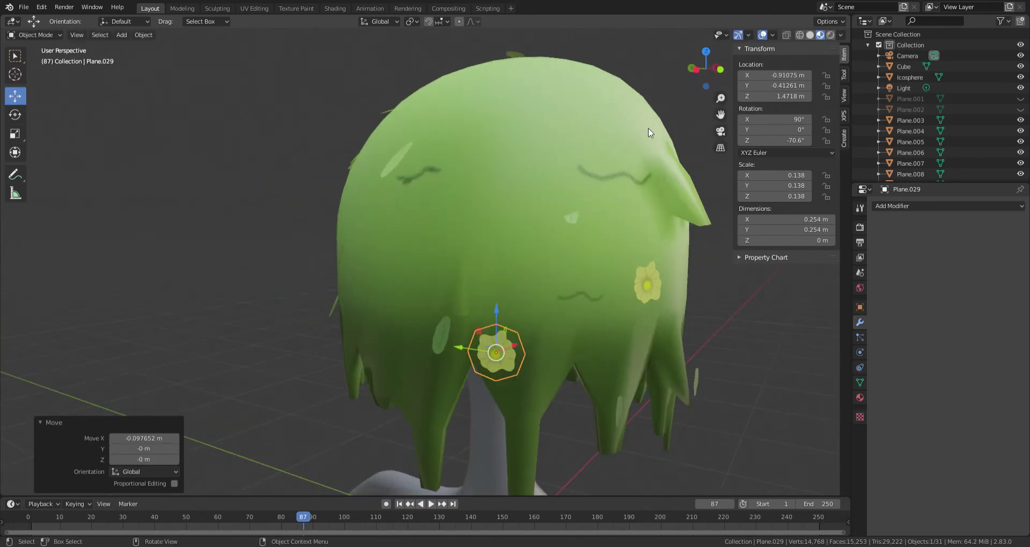
{"action": "left_click", "coordinate": [700, 77]}
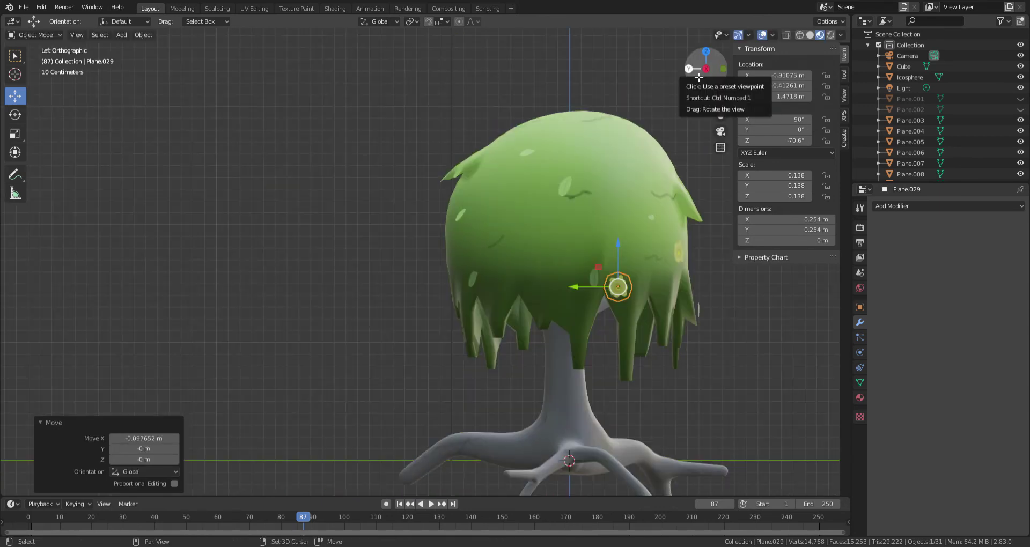
{"action": "key", "text": "shift+d"}
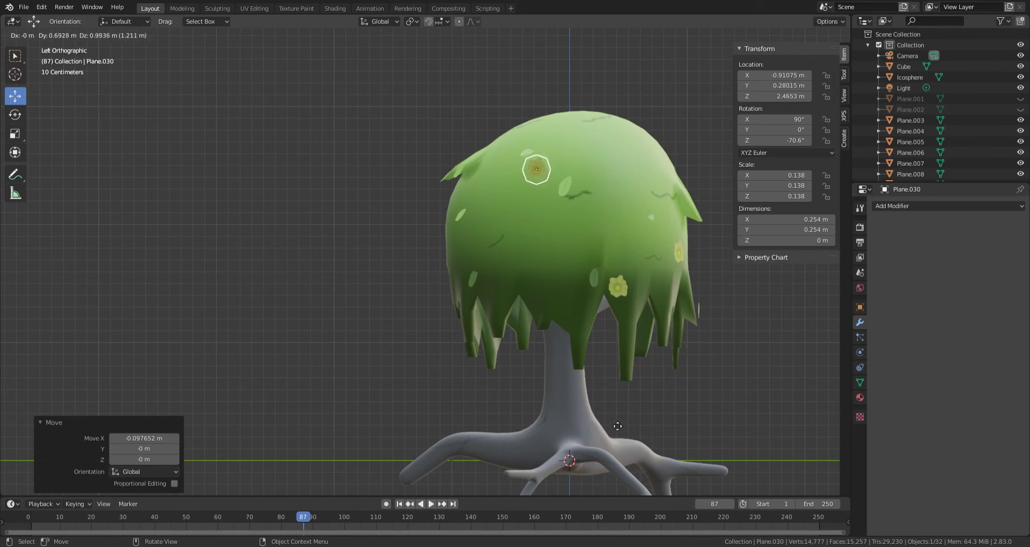
Place the new flower copy high on the canopy and rotate it 31.4° about Z.
{"action": "left_click", "coordinate": [617, 426]}
{"action": "middle_click_drag", "start_coordinate": [616, 424], "coordinate": [292, 261]}
{"action": "left_click_drag", "start_coordinate": [328, 226], "coordinate": [349, 231]}
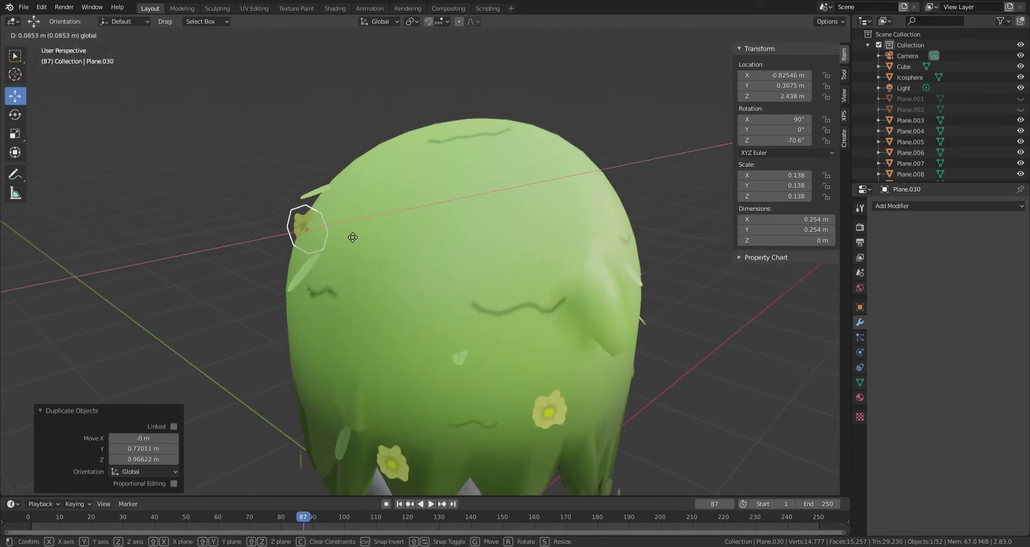
{"action": "middle_click_drag", "start_coordinate": [349, 231], "coordinate": [738, 29]}
{"action": "left_click", "coordinate": [707, 54]}
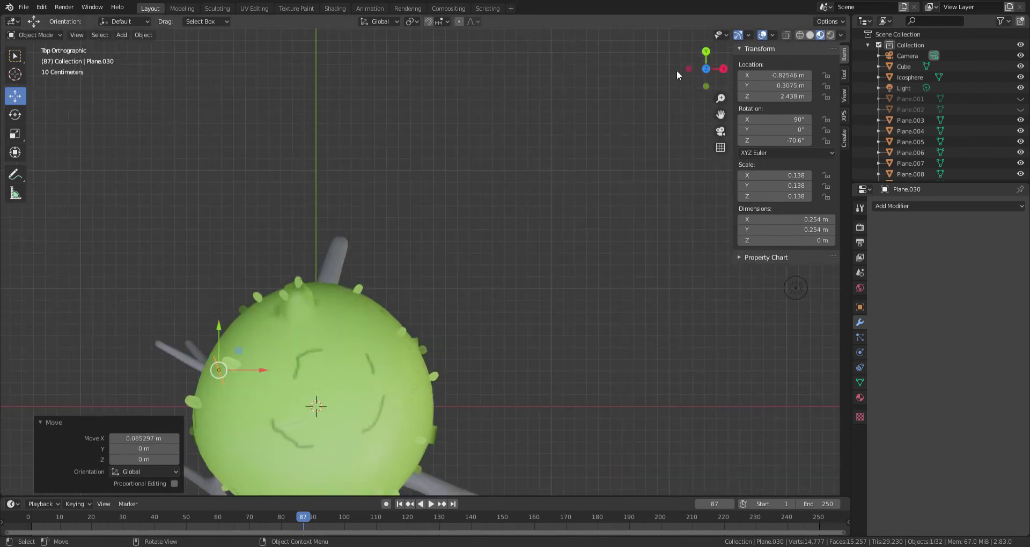
{"action": "key", "text": "r"}
{"action": "left_click", "coordinate": [585, 403]}
{"action": "mouse_move", "coordinate": [585, 402]}
{"action": "middle_mouse_down"}
{"action": "mouse_move", "coordinate": [707, 266]}
{"action": "mouse_move", "coordinate": [687, 266]}
{"action": "middle_mouse_up"}
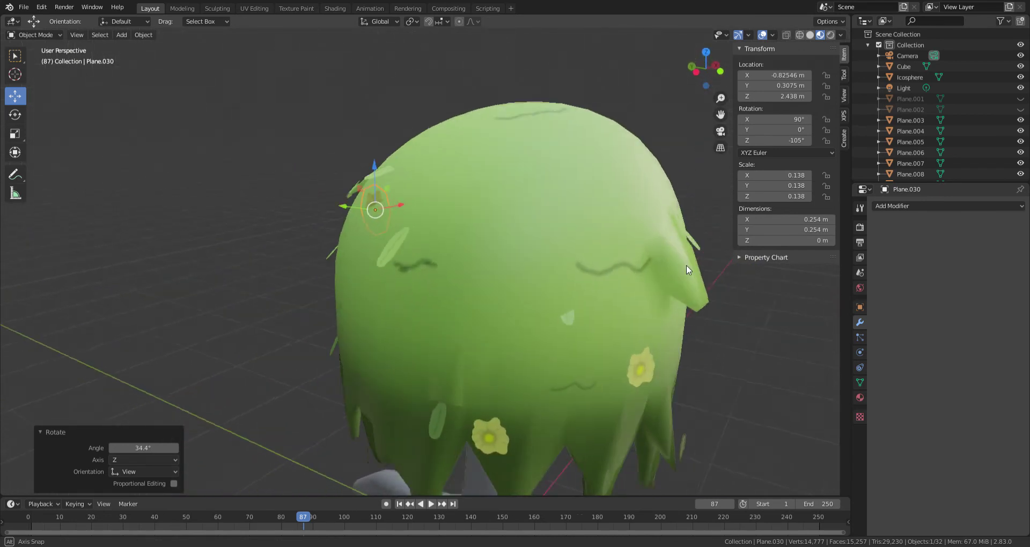
{"action": "key", "text": "r"}
{"action": "left_click", "coordinate": [602, 445]}
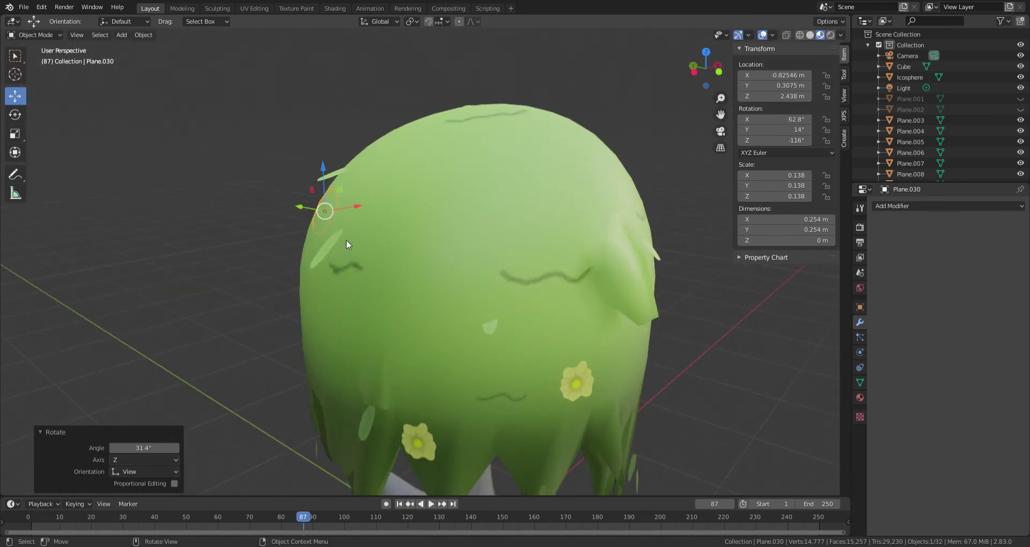
Fine-tune the flower's position with two small X-axis moves and check its placement.
{"action": "key", "text": "g"}
{"action": "key", "text": "x"}
{"action": "left_click", "coordinate": [355, 225]}
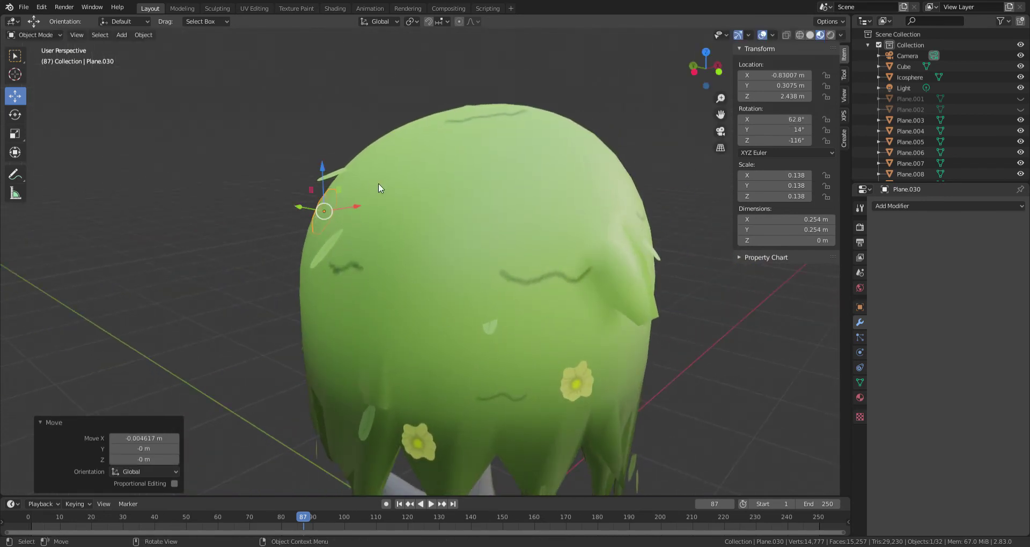
{"action": "key", "text": "g"}
{"action": "key", "text": "x"}
{"action": "left_click", "coordinate": [353, 216]}
{"action": "left_click", "coordinate": [375, 107]}
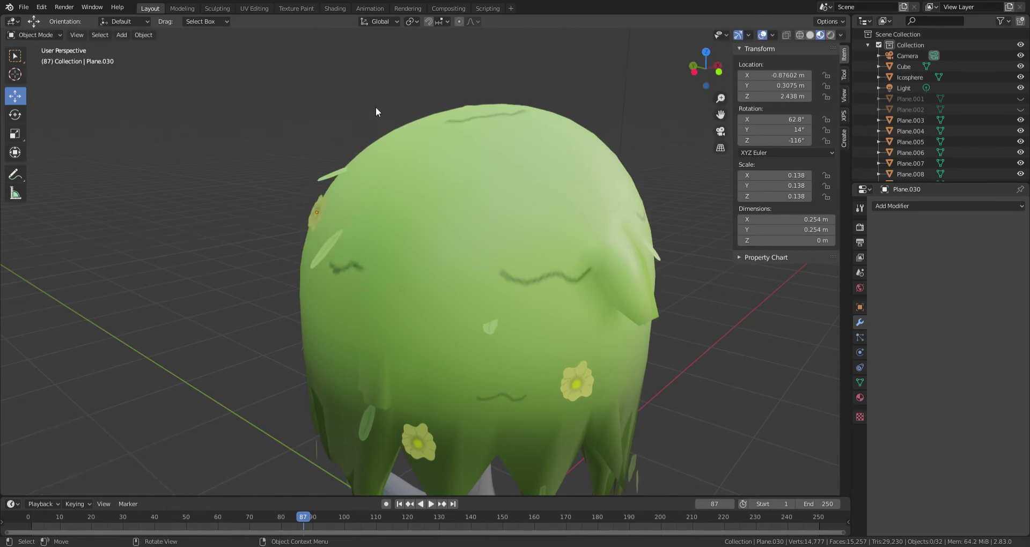
{"action": "mouse_move", "coordinate": [376, 107]}
{"action": "middle_mouse_down"}
{"action": "mouse_move", "coordinate": [410, 108]}
{"action": "mouse_move", "coordinate": [365, 94]}
{"action": "mouse_move", "coordinate": [175, 101]}
{"action": "mouse_move", "coordinate": [264, 204]}
{"action": "mouse_move", "coordinate": [554, 275]}
{"action": "mouse_move", "coordinate": [444, 216]}
{"action": "mouse_move", "coordinate": [379, 223]}
{"action": "mouse_move", "coordinate": [322, 288]}
{"action": "mouse_move", "coordinate": [329, 262]}
{"action": "mouse_move", "coordinate": [190, 302]}
{"action": "mouse_move", "coordinate": [418, 253]}
{"action": "mouse_move", "coordinate": [507, 266]}
{"action": "mouse_move", "coordinate": [556, 229]}
{"action": "middle_mouse_up"}
{"action": "scroll", "coordinate": [375, 98], "scroll_direction": "down", "scroll_amount": 5}
{"action": "scroll", "coordinate": [265, 204], "scroll_direction": "up", "scroll_amount": 3}
{"action": "scroll", "coordinate": [328, 258], "scroll_direction": "down", "scroll_amount": 5}
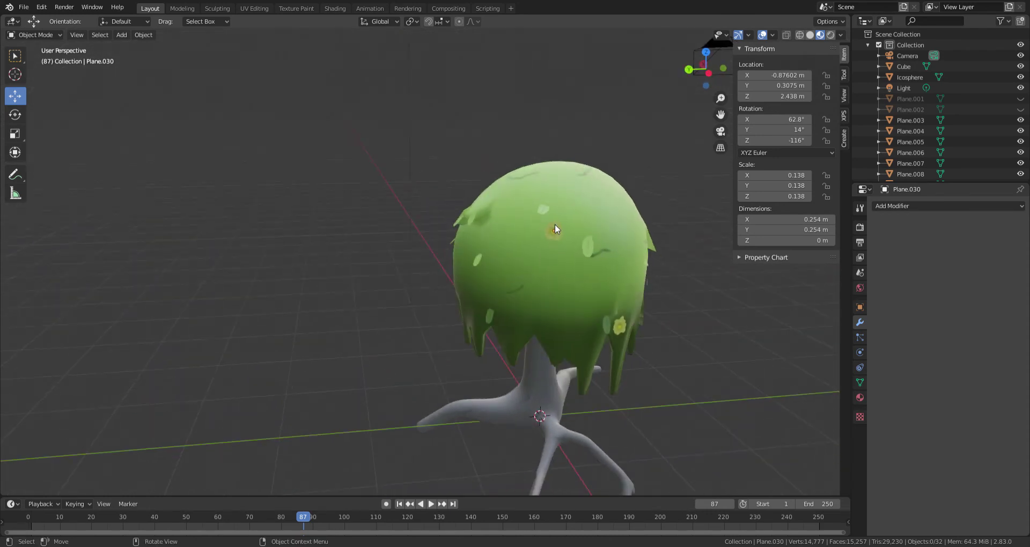
Duplicate a flower in place, rotate it about Z in top view, and slide it along Y onto the canopy.
{"action": "left_click", "coordinate": [708, 54]}
{"action": "key", "text": "shift+d"}
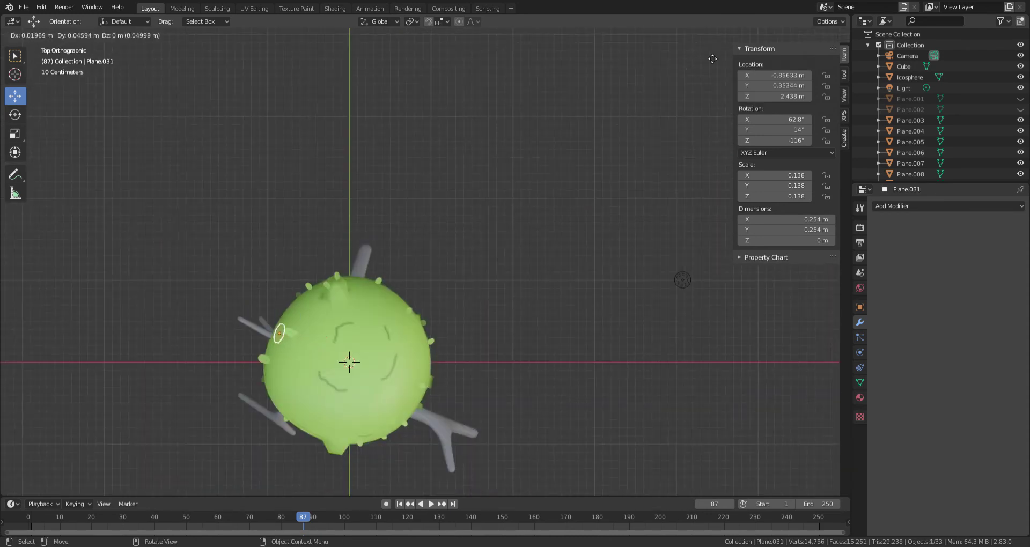
{"action": "right_click", "coordinate": [804, 38]}
{"action": "key", "text": "r"}
{"action": "left_click", "coordinate": [546, 344]}
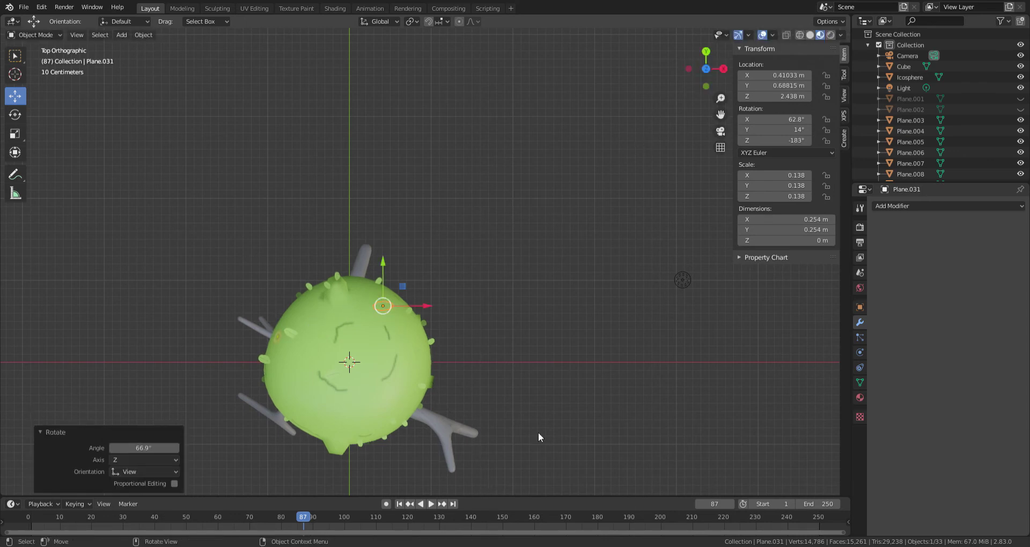
{"action": "middle_click_drag", "start_coordinate": [469, 45], "coordinate": [429, 197]}
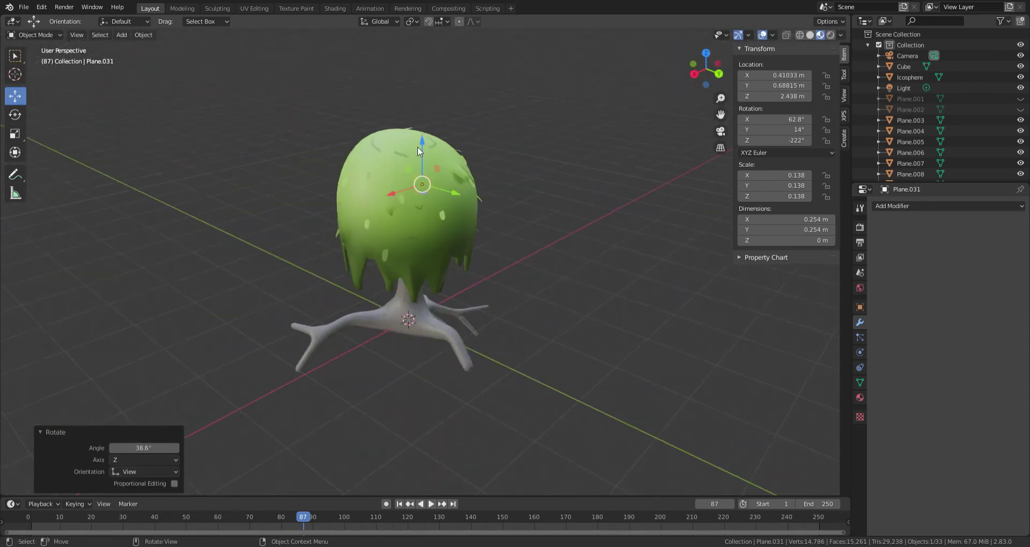
{"action": "left_click_drag", "start_coordinate": [457, 192], "coordinate": [459, 198]}
{"action": "mouse_move", "coordinate": [458, 198]}
{"action": "middle_mouse_down"}
{"action": "mouse_move", "coordinate": [417, 188]}
{"action": "mouse_move", "coordinate": [511, 146]}
{"action": "middle_mouse_up"}
Duplicate another flower decal and move the copy along Y on the canopy.
{"action": "key", "text": "shift+d"}
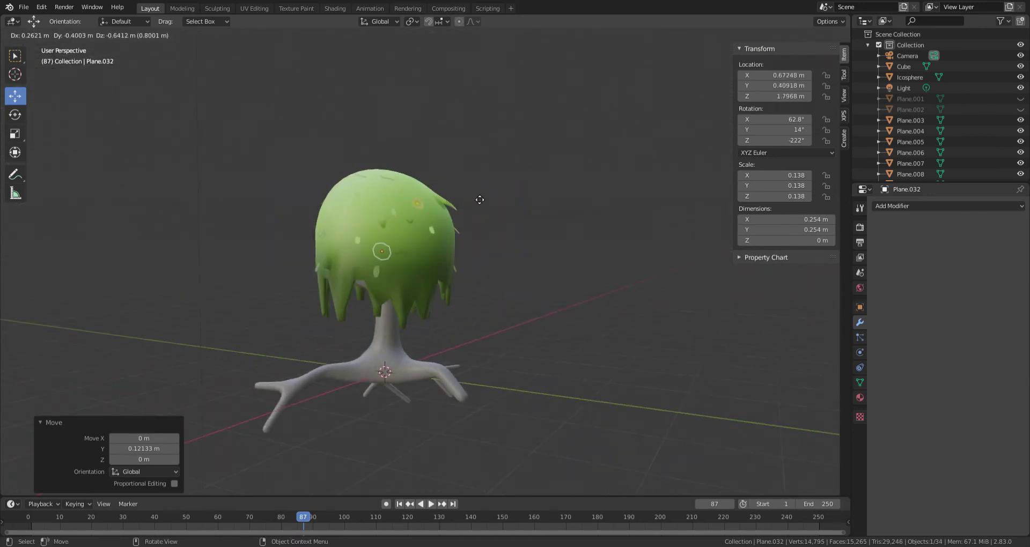
{"action": "left_click", "coordinate": [480, 200]}
{"action": "middle_click_drag", "start_coordinate": [480, 200], "coordinate": [436, 213]}
{"action": "key", "text": "g"}
{"action": "key", "text": "y"}
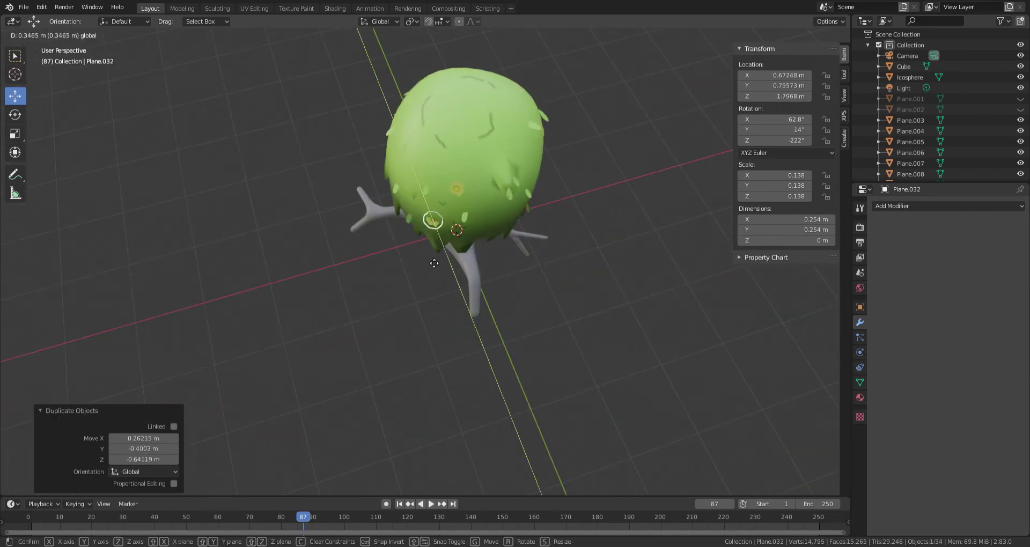
{"action": "left_click", "coordinate": [432, 268]}
Tilt the new flower and settle it onto the canopy surface.
{"action": "middle_click_drag", "start_coordinate": [529, 189], "coordinate": [590, 258]}
{"action": "key", "text": "r"}
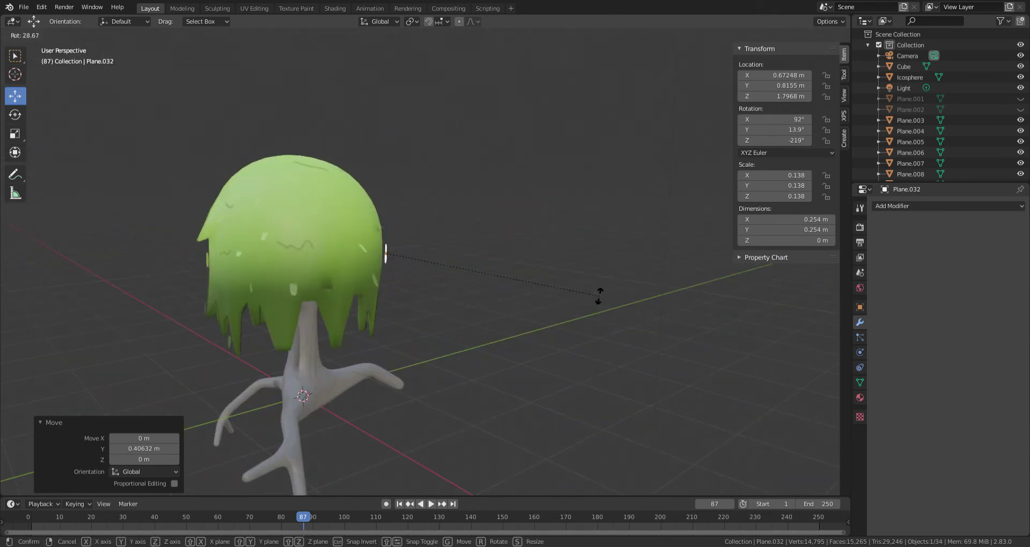
{"action": "left_click", "coordinate": [600, 294]}
{"action": "key", "text": "g"}
{"action": "left_click", "coordinate": [603, 300]}
{"action": "middle_click_drag", "start_coordinate": [604, 300], "coordinate": [513, 301]}
{"action": "scroll", "coordinate": [513, 301], "scroll_direction": "up", "scroll_amount": 2}
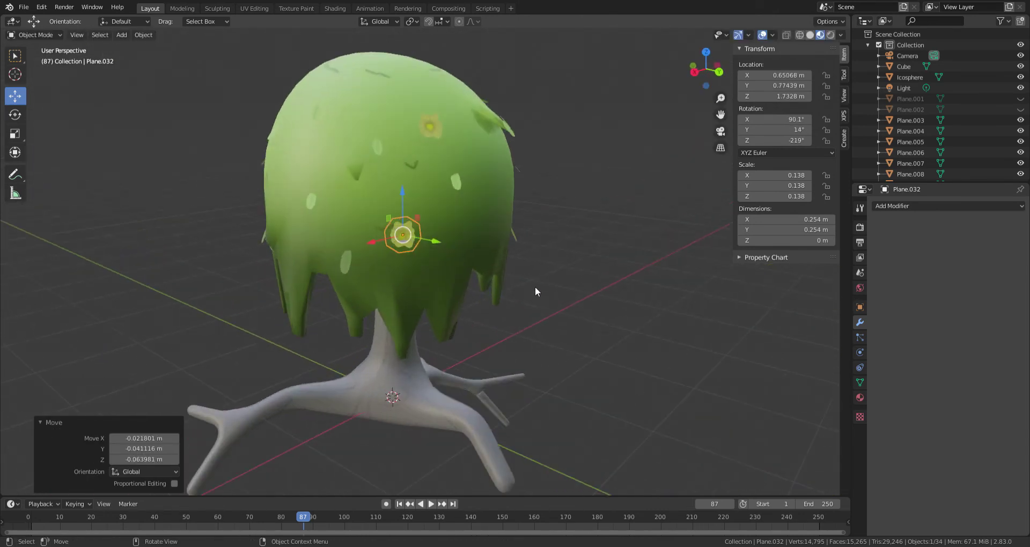
{"action": "scroll", "coordinate": [536, 290], "scroll_direction": "up", "scroll_amount": 2}
{"action": "scroll", "coordinate": [534, 277], "scroll_direction": "up", "scroll_amount": 3}
{"action": "mouse_move", "coordinate": [623, 232]}
{"action": "middle_mouse_down"}
{"action": "mouse_move", "coordinate": [665, 236]}
{"action": "mouse_move", "coordinate": [636, 278]}
{"action": "mouse_move", "coordinate": [443, 253]}
{"action": "mouse_move", "coordinate": [471, 301]}
{"action": "mouse_move", "coordinate": [630, 245]}
{"action": "mouse_move", "coordinate": [674, 261]}
{"action": "middle_mouse_up"}
{"action": "scroll", "coordinate": [669, 240], "scroll_direction": "down", "scroll_amount": 2}
{"action": "scroll", "coordinate": [674, 260], "scroll_direction": "up", "scroll_amount": 2}
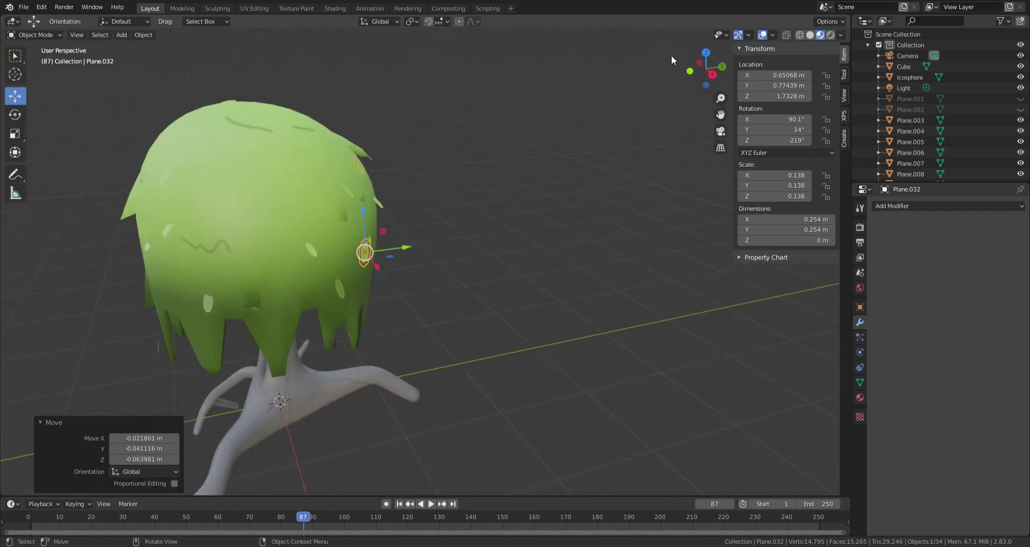
Duplicate the flower decal once more from top view and drop the copy.
{"action": "left_click", "coordinate": [707, 53]}
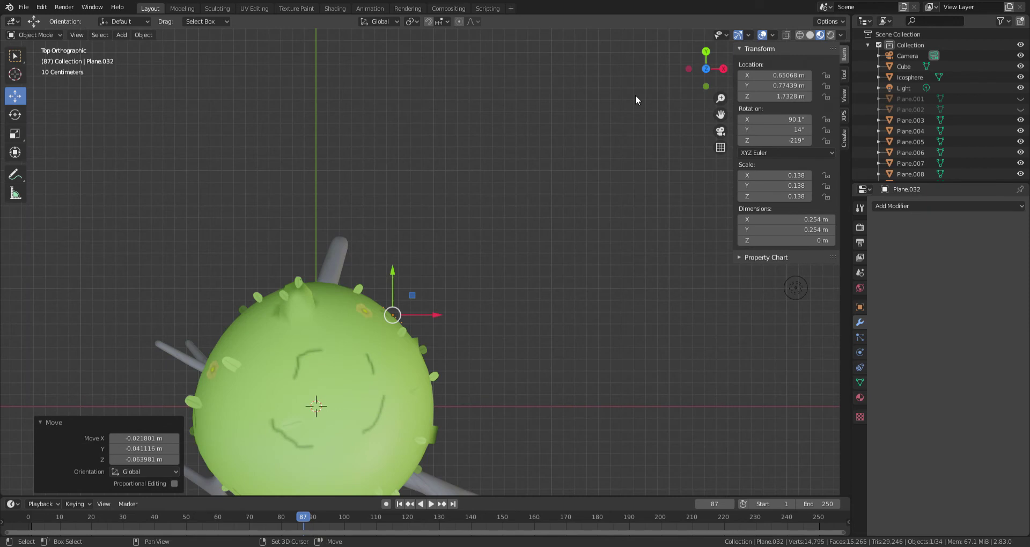
{"action": "key", "text": "shift+d"}
{"action": "left_click", "coordinate": [699, 347]}
Rotate the current flower decal twice, raise it 0.5 m and slide it horizontally onto the canopy.
{"action": "key", "text": "r"}
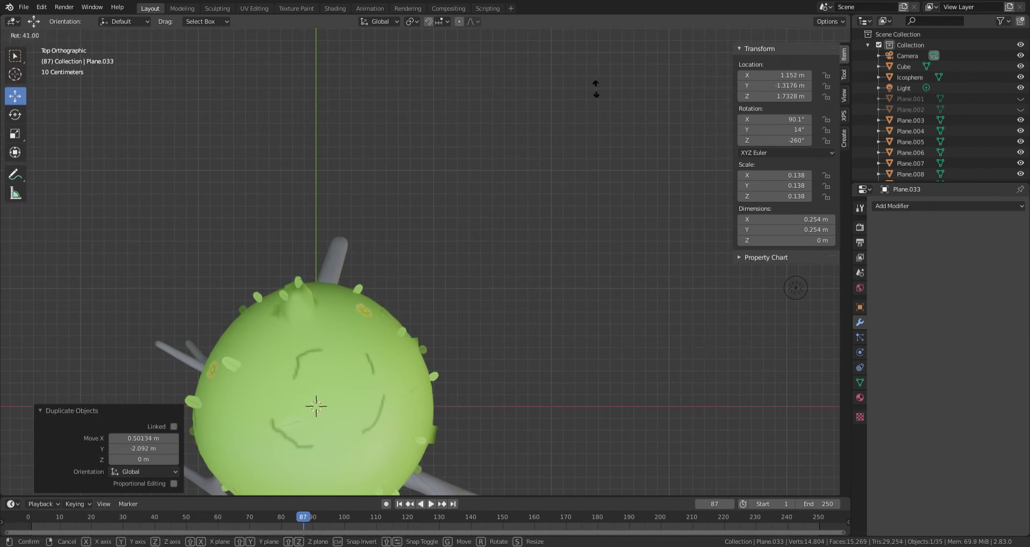
{"action": "left_click", "coordinate": [595, 89]}
{"action": "scroll", "coordinate": [598, 389], "scroll_direction": "down", "scroll_amount": 5}
{"action": "key", "text": "r"}
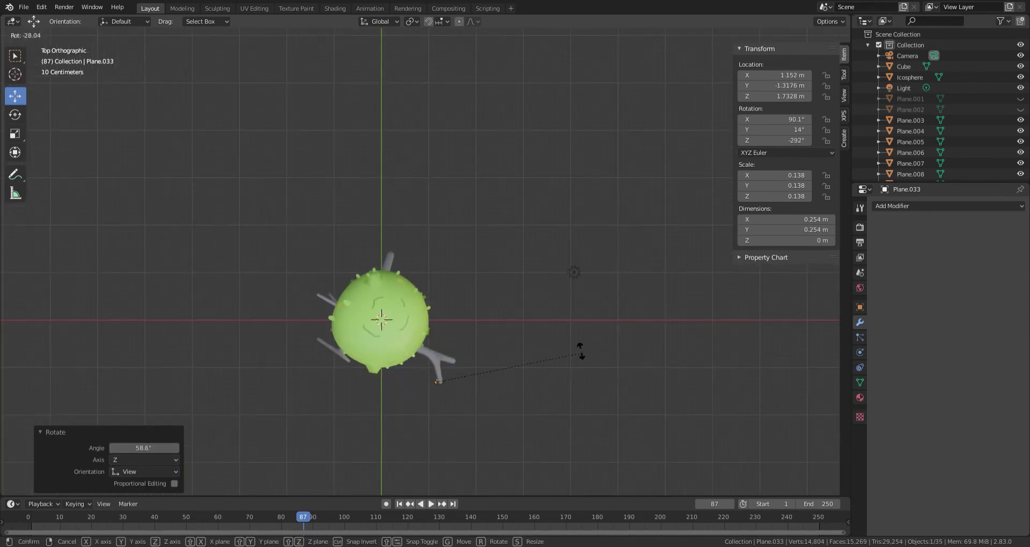
{"action": "left_click", "coordinate": [571, 332]}
{"action": "key", "text": "g"}
{"action": "left_click", "coordinate": [566, 276]}
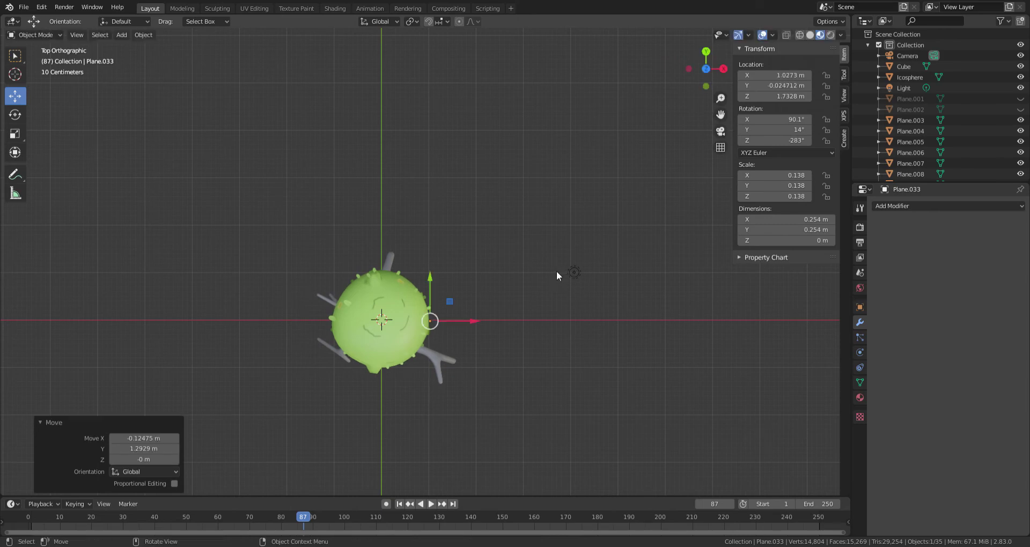
{"action": "middle_click_drag", "start_coordinate": [556, 276], "coordinate": [450, 185]}
{"action": "key", "text": "g"}
{"action": "key", "text": "z"}
{"action": "left_click", "coordinate": [350, 167]}
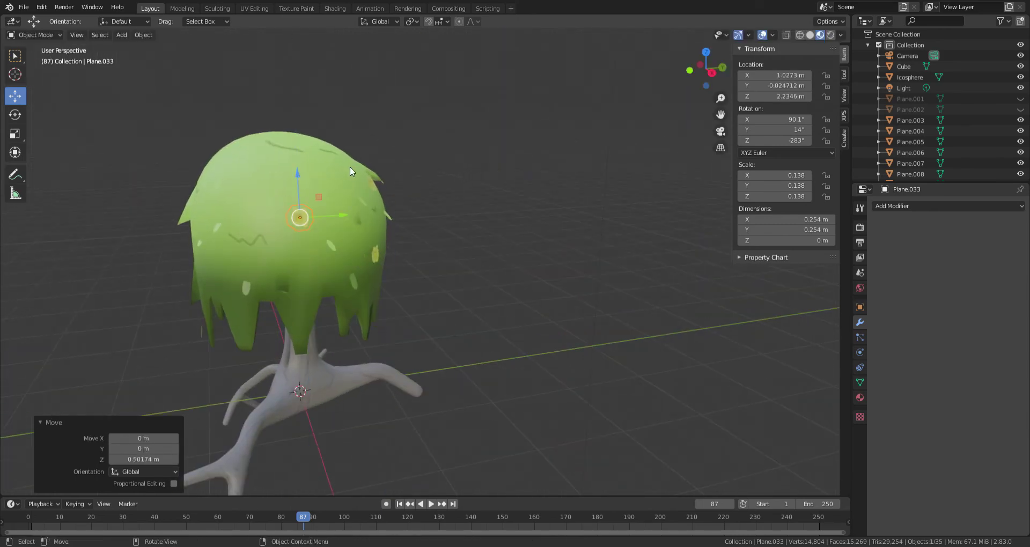
{"action": "mouse_move", "coordinate": [350, 167]}
{"action": "middle_mouse_down"}
{"action": "mouse_move", "coordinate": [416, 266]}
{"action": "mouse_move", "coordinate": [623, 191]}
{"action": "mouse_move", "coordinate": [705, 188]}
{"action": "middle_mouse_up"}
{"action": "key", "text": "g"}
{"action": "key", "text": "shift+z"}
{"action": "left_click", "coordinate": [379, 246]}
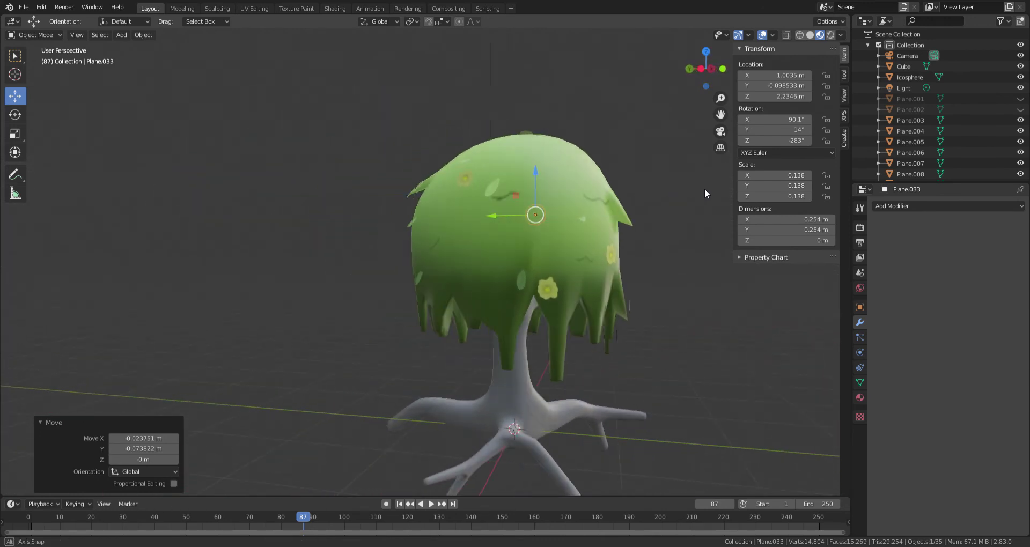
From the top view, duplicate the flower decal and turn the copy 31.6°, then 70.4° around Z.
{"action": "left_click", "coordinate": [716, 58]}
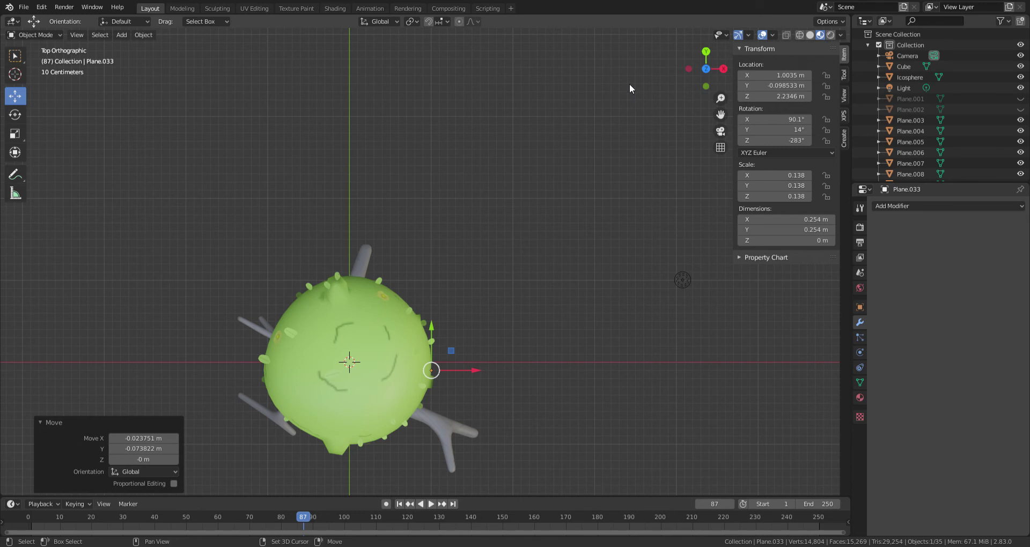
{"action": "key", "text": "shift+d"}
{"action": "left_click", "coordinate": [578, 239]}
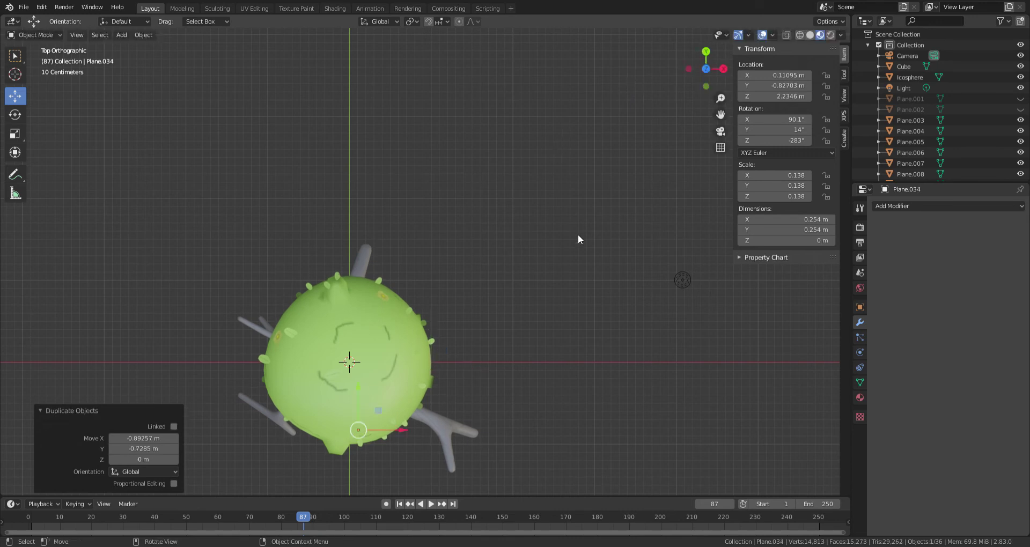
{"action": "key", "text": "r"}
{"action": "left_click", "coordinate": [482, 472]}
{"action": "middle_click_drag", "start_coordinate": [482, 472], "coordinate": [509, 322]}
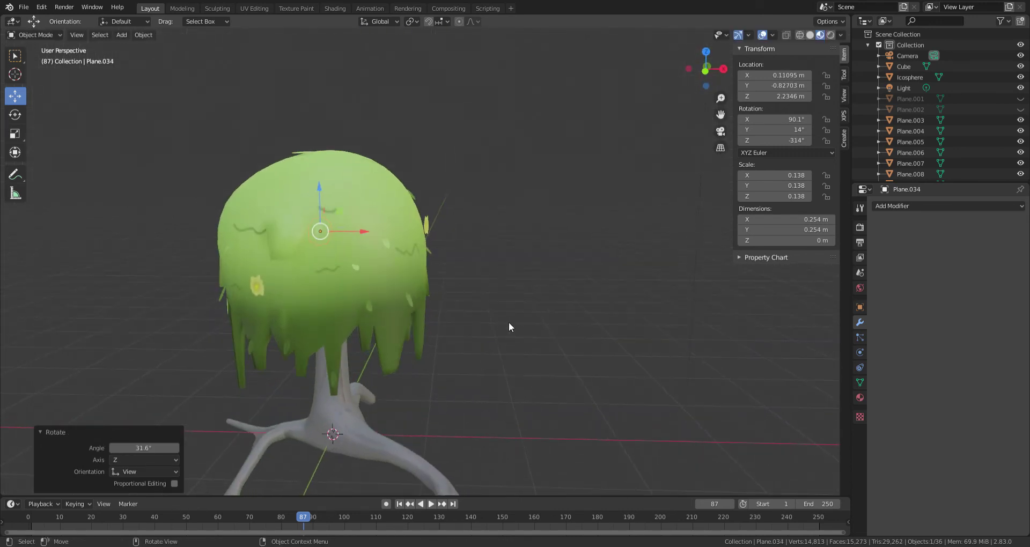
{"action": "left_click", "coordinate": [707, 54]}
{"action": "key", "text": "r"}
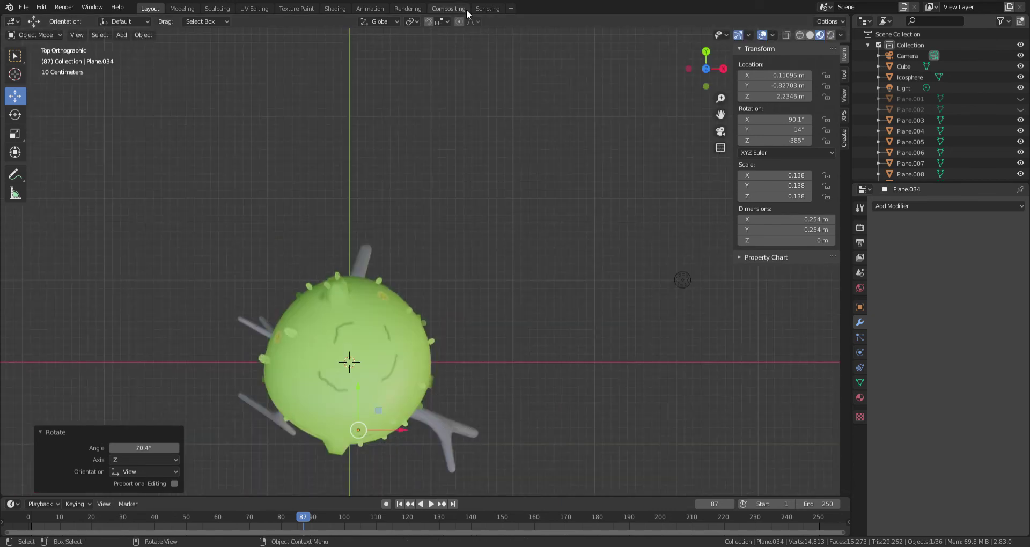
{"action": "left_click", "coordinate": [467, 9]}
Move the second flower copy and nudge it along Y so it sits on the canopy.
{"action": "mouse_move", "coordinate": [482, 168]}
{"action": "middle_mouse_down"}
{"action": "mouse_move", "coordinate": [508, 82]}
{"action": "mouse_move", "coordinate": [471, 148]}
{"action": "middle_mouse_up"}
{"action": "key", "text": "g"}
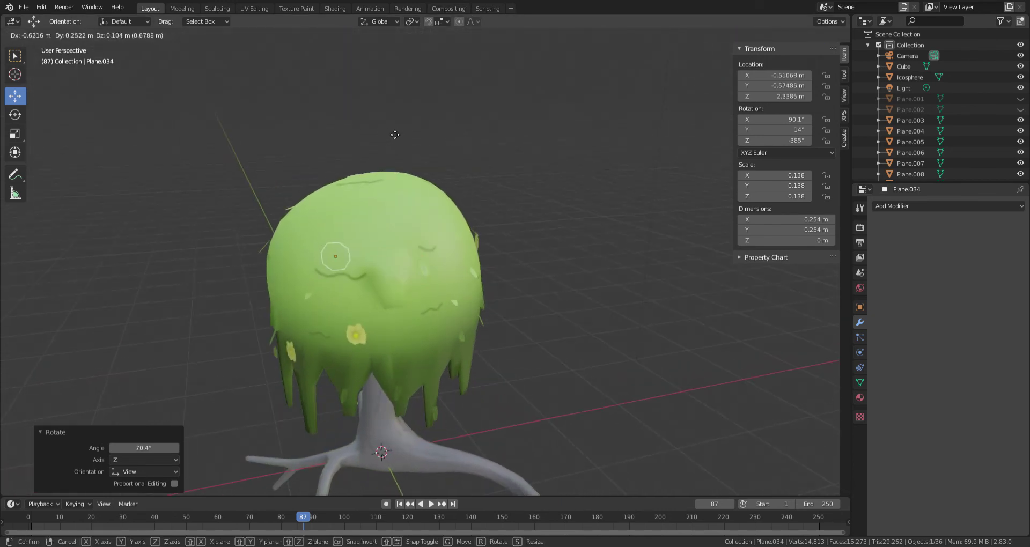
{"action": "left_click", "coordinate": [371, 124]}
{"action": "mouse_move", "coordinate": [371, 124]}
{"action": "middle_mouse_down"}
{"action": "mouse_move", "coordinate": [324, 273]}
{"action": "mouse_move", "coordinate": [241, 309]}
{"action": "middle_mouse_up"}
{"action": "key", "text": "g"}
{"action": "left_click", "coordinate": [245, 303]}
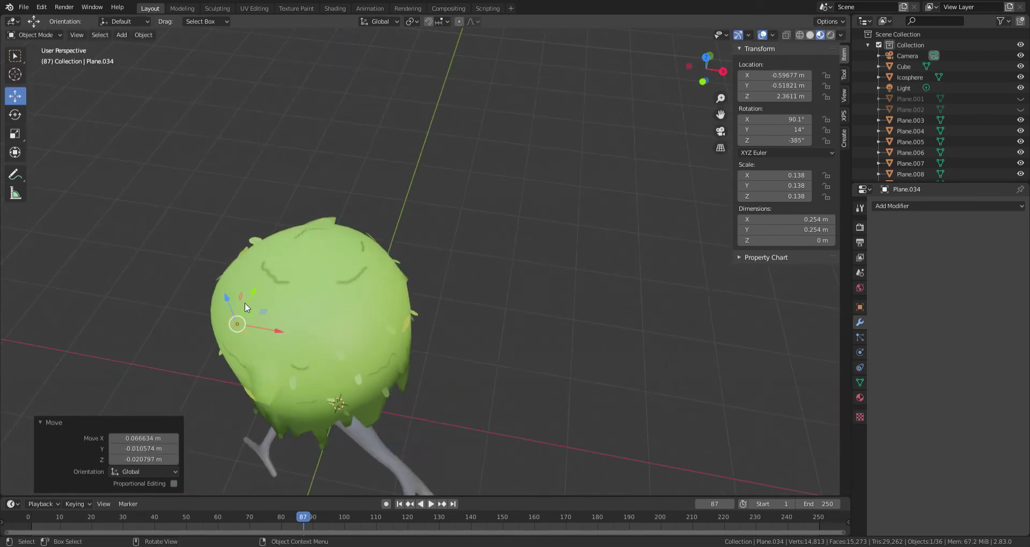
{"action": "left_click_drag", "start_coordinate": [252, 300], "coordinate": [253, 311]}
{"action": "mouse_move", "coordinate": [253, 312]}
{"action": "middle_mouse_down"}
{"action": "mouse_move", "coordinate": [570, 113]}
{"action": "mouse_move", "coordinate": [623, 174]}
{"action": "mouse_move", "coordinate": [622, 154]}
{"action": "mouse_move", "coordinate": [750, 33]}
{"action": "middle_mouse_up"}
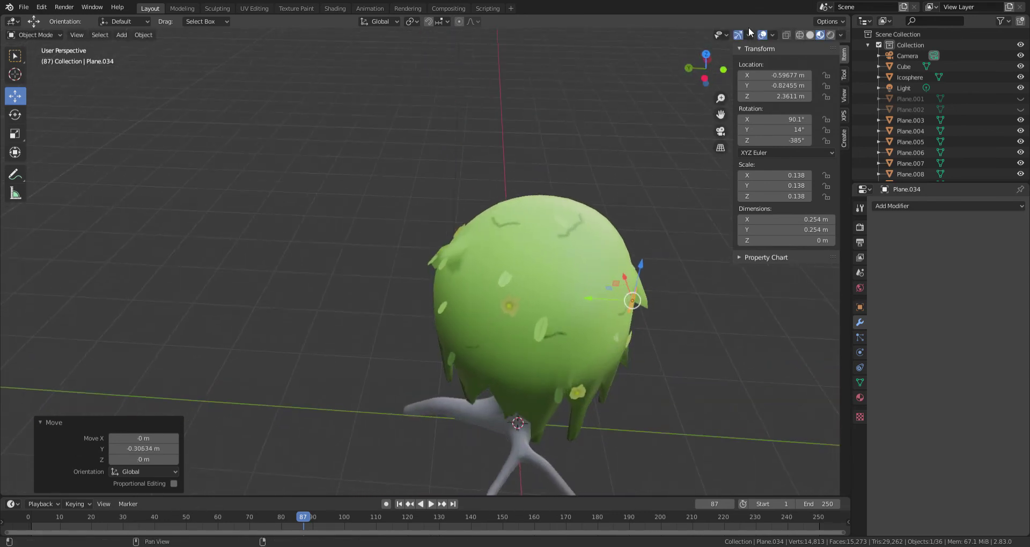
From the left view, make a third flower copy, slide it along X and rotate it 90°.
{"action": "left_click", "coordinate": [708, 77]}
{"action": "key", "text": "shift+d"}
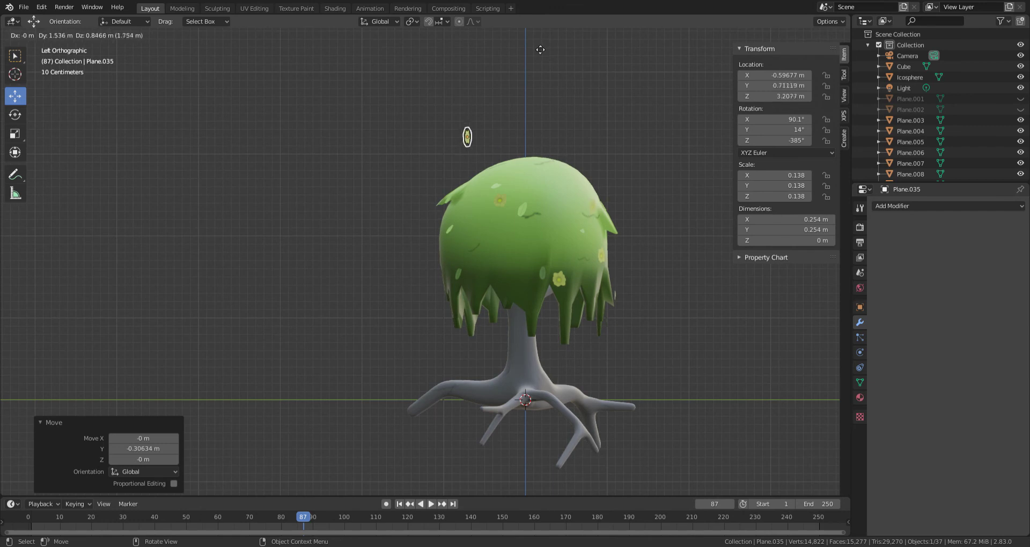
{"action": "left_click", "coordinate": [577, 70]}
{"action": "middle_click_drag", "start_coordinate": [578, 71], "coordinate": [331, 272]}
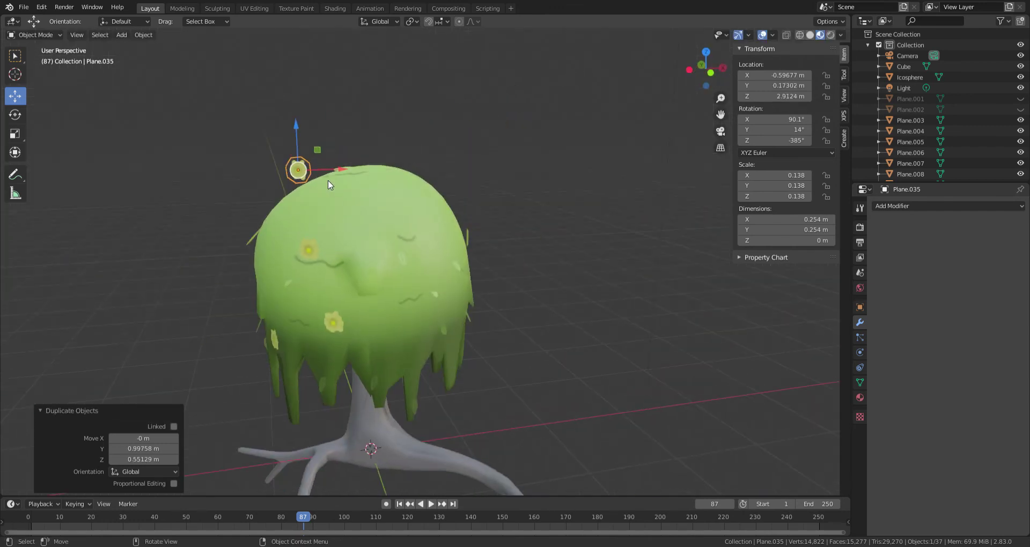
{"action": "left_click_drag", "start_coordinate": [341, 170], "coordinate": [474, 153]}
{"action": "left_click", "coordinate": [706, 51]}
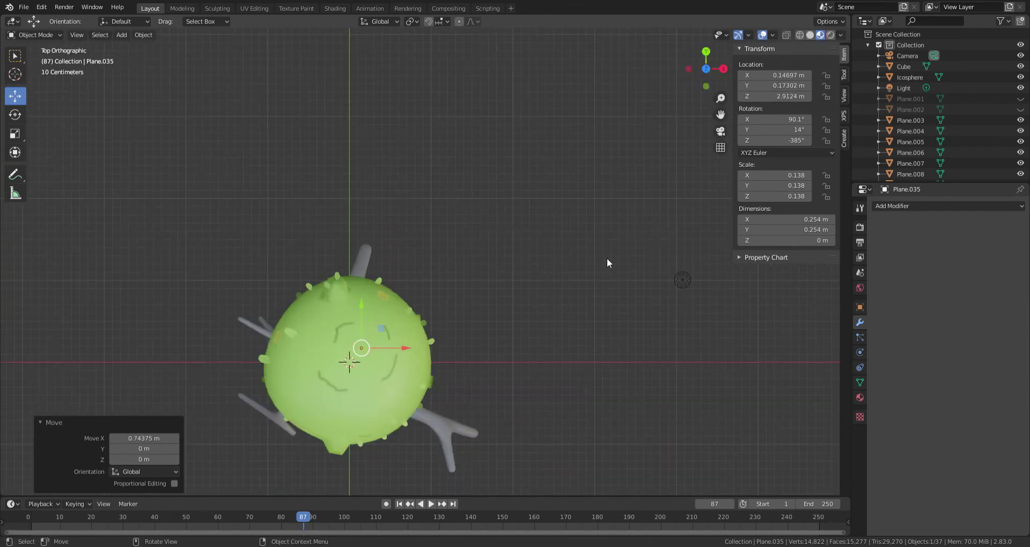
{"action": "left_click", "coordinate": [723, 69]}
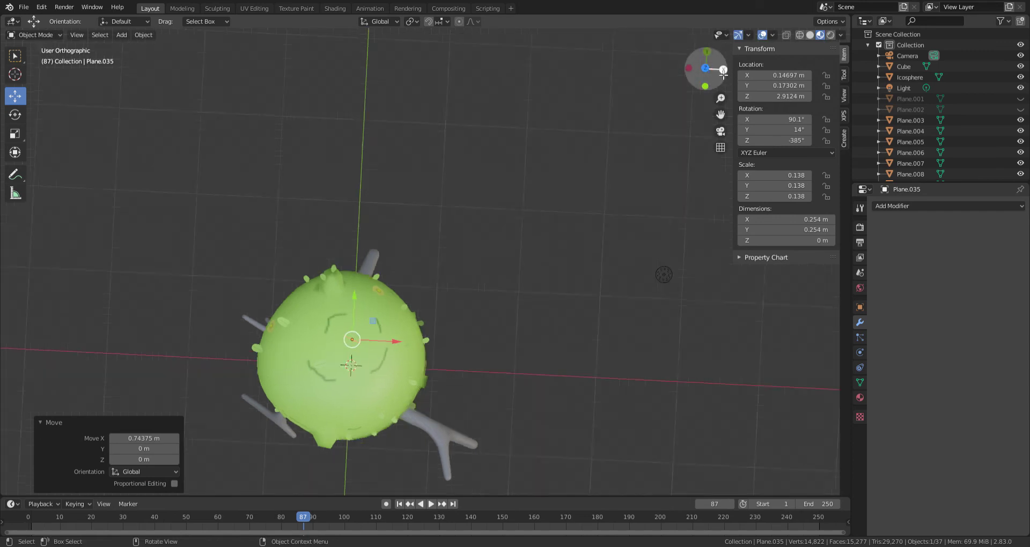
{"action": "key", "text": "r"}
{"action": "left_click", "coordinate": [283, 399]}
{"action": "middle_click_drag", "start_coordinate": [373, 385], "coordinate": [518, 356]}
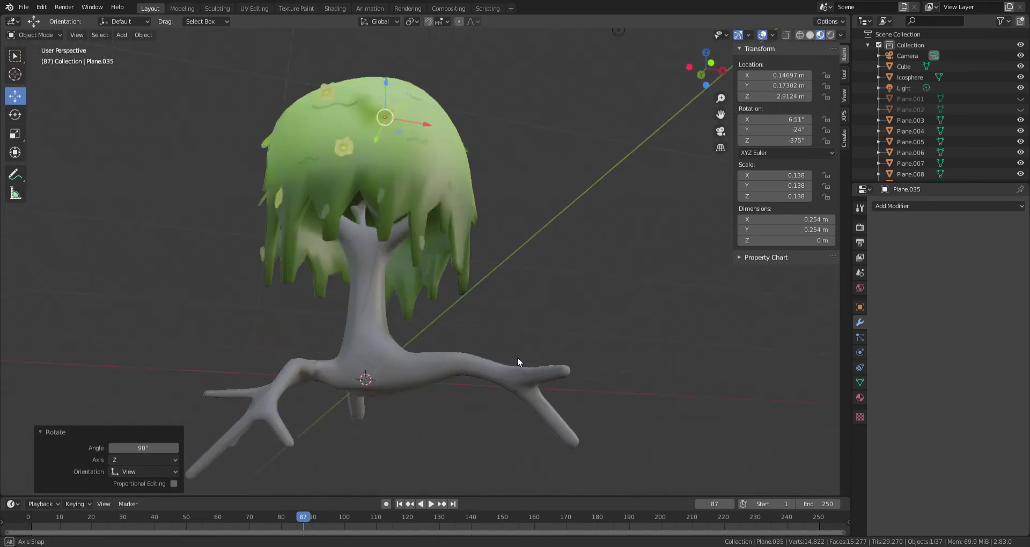
{"action": "left_click", "coordinate": [727, 64]}
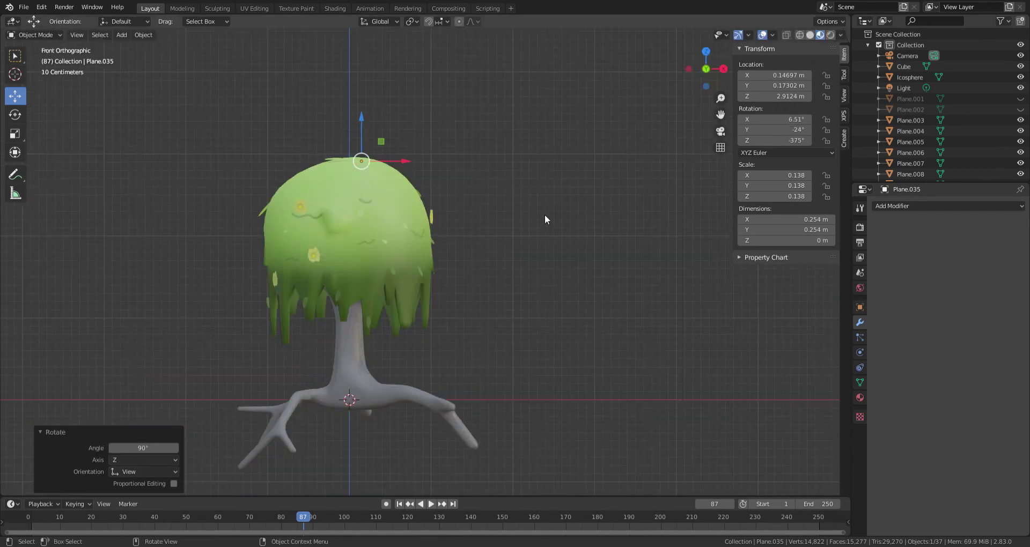
Move and tilt the third copy, lowering it onto the canopy top and shifting it along X.
{"action": "key", "text": "g"}
{"action": "left_click", "coordinate": [543, 258]}
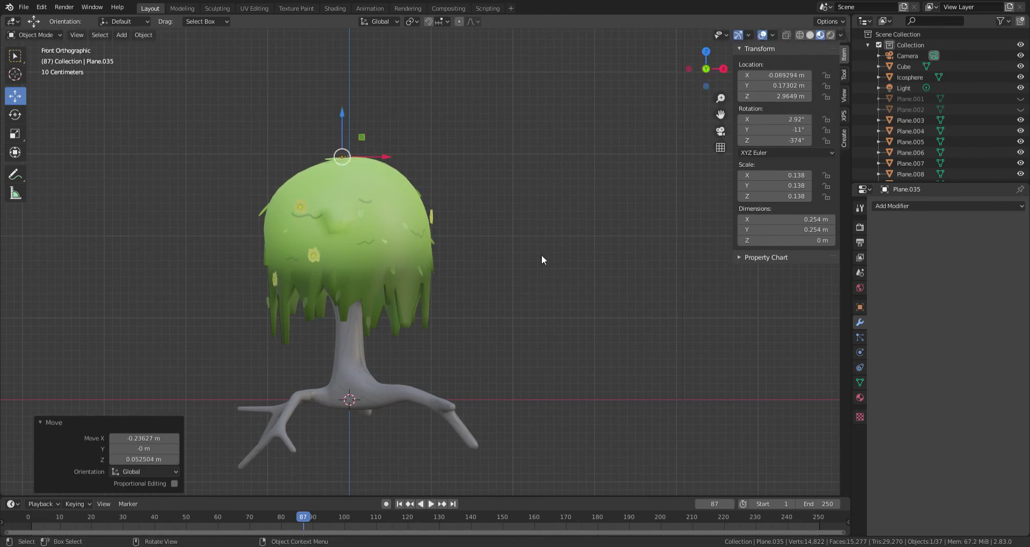
{"action": "key", "text": "r"}
{"action": "left_click", "coordinate": [534, 289]}
{"action": "mouse_move", "coordinate": [559, 267]}
{"action": "middle_mouse_down"}
{"action": "mouse_move", "coordinate": [612, 356]}
{"action": "mouse_move", "coordinate": [584, 356]}
{"action": "mouse_move", "coordinate": [338, 215]}
{"action": "middle_mouse_up"}
{"action": "left_click_drag", "start_coordinate": [311, 189], "coordinate": [301, 180]}
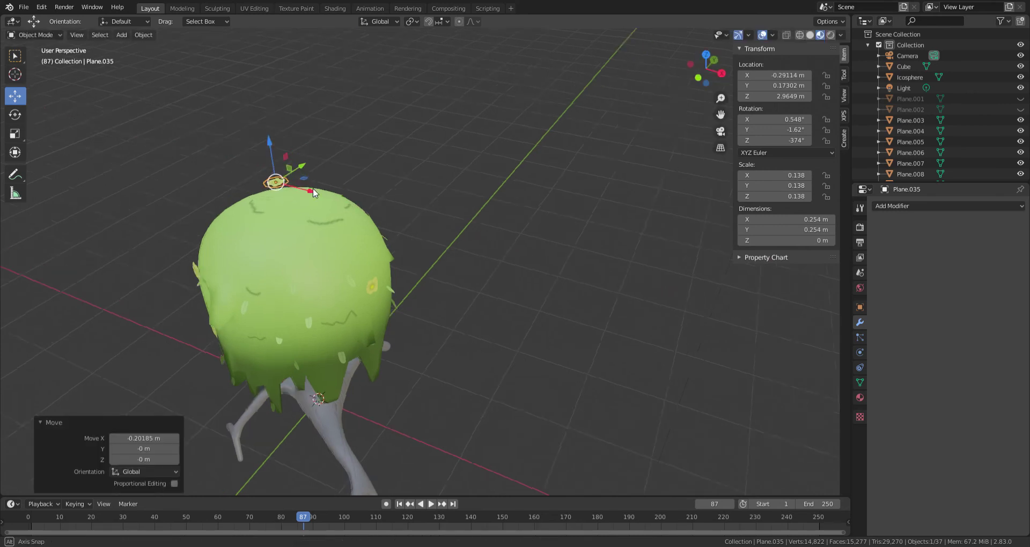
{"action": "middle_click_drag", "start_coordinate": [301, 180], "coordinate": [325, 137]}
{"action": "left_click_drag", "start_coordinate": [324, 137], "coordinate": [319, 147]}
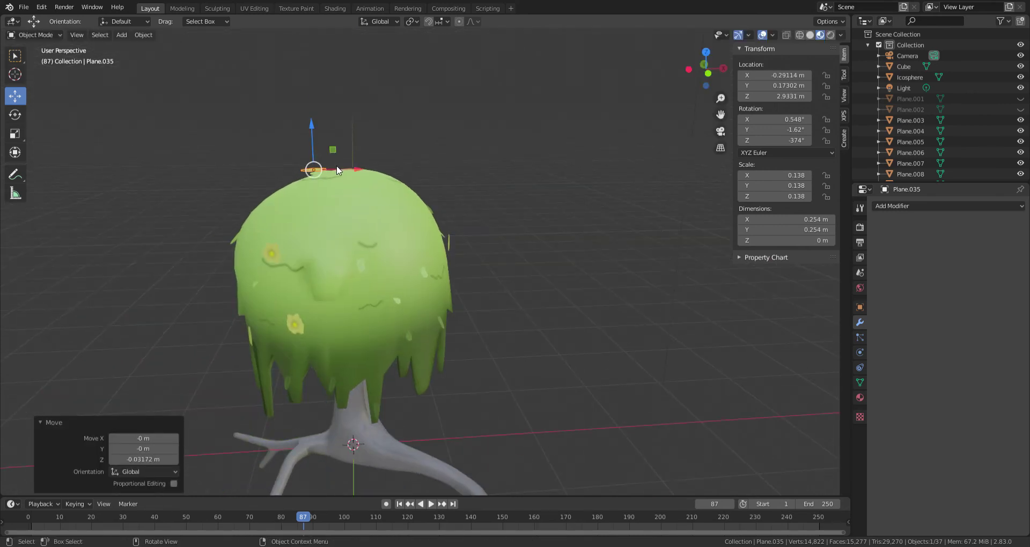
{"action": "left_click", "coordinate": [320, 167]}
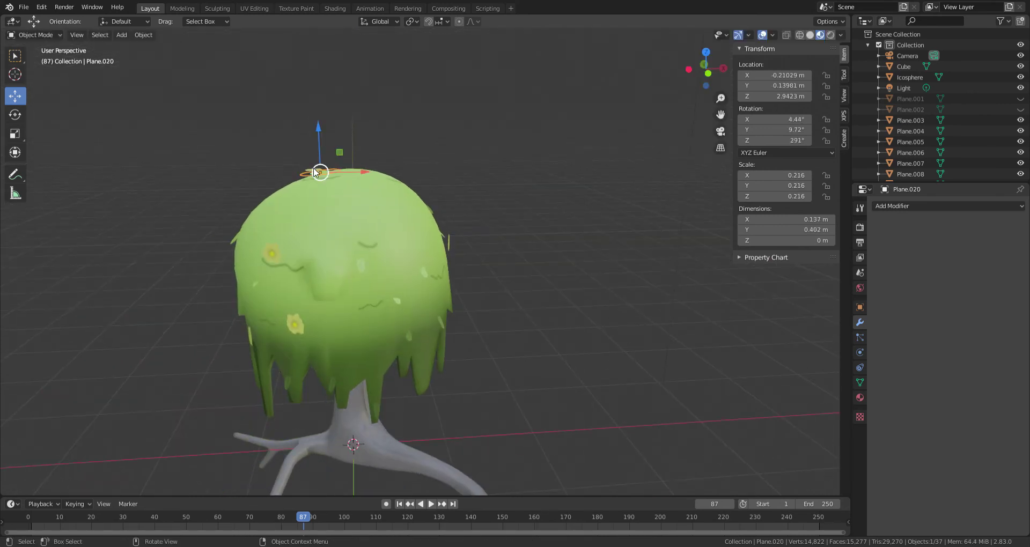
{"action": "key", "text": "ctrl+z"}
{"action": "mouse_move", "coordinate": [316, 171]}
{"action": "middle_mouse_down"}
{"action": "mouse_move", "coordinate": [501, 137]}
{"action": "mouse_move", "coordinate": [629, 153]}
{"action": "mouse_move", "coordinate": [593, 149]}
{"action": "mouse_move", "coordinate": [350, 192]}
{"action": "middle_mouse_up"}
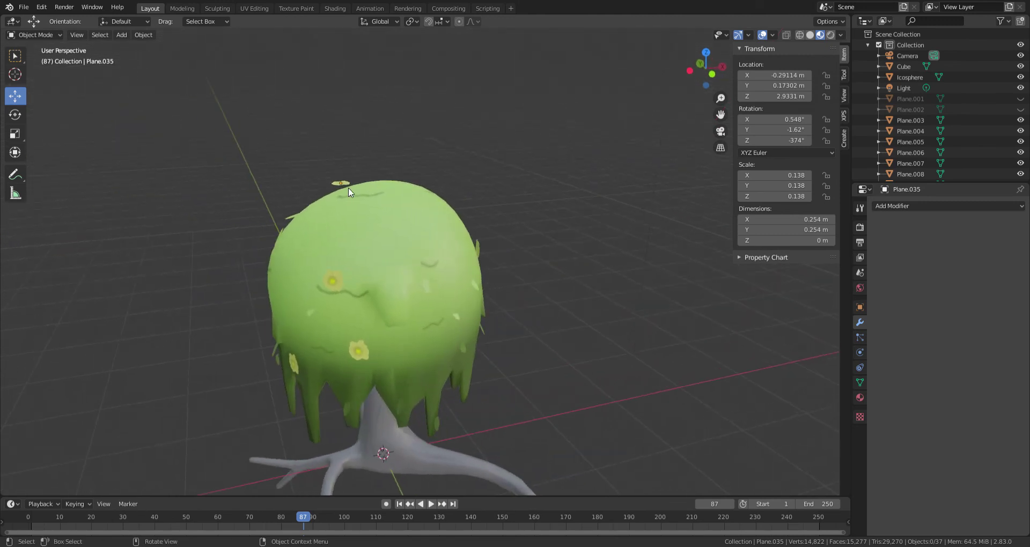
{"action": "mouse_move", "coordinate": [374, 185]}
{"action": "left_mouse_down"}
{"action": "mouse_move", "coordinate": [331, 164]}
{"action": "mouse_move", "coordinate": [347, 178]}
{"action": "left_mouse_up"}
Turn the third copy -25.1° and raise it slightly in Z so it rests on the canopy.
{"action": "key", "text": "r"}
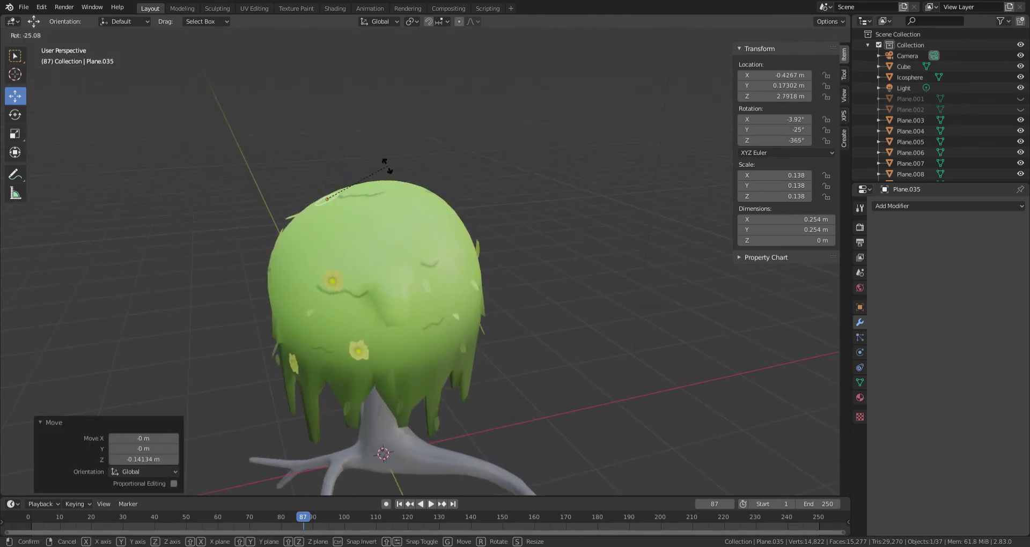
{"action": "left_click", "coordinate": [387, 166]}
{"action": "mouse_move", "coordinate": [387, 166]}
{"action": "middle_mouse_down"}
{"action": "mouse_move", "coordinate": [483, 205]}
{"action": "mouse_move", "coordinate": [687, 97]}
{"action": "middle_mouse_up"}
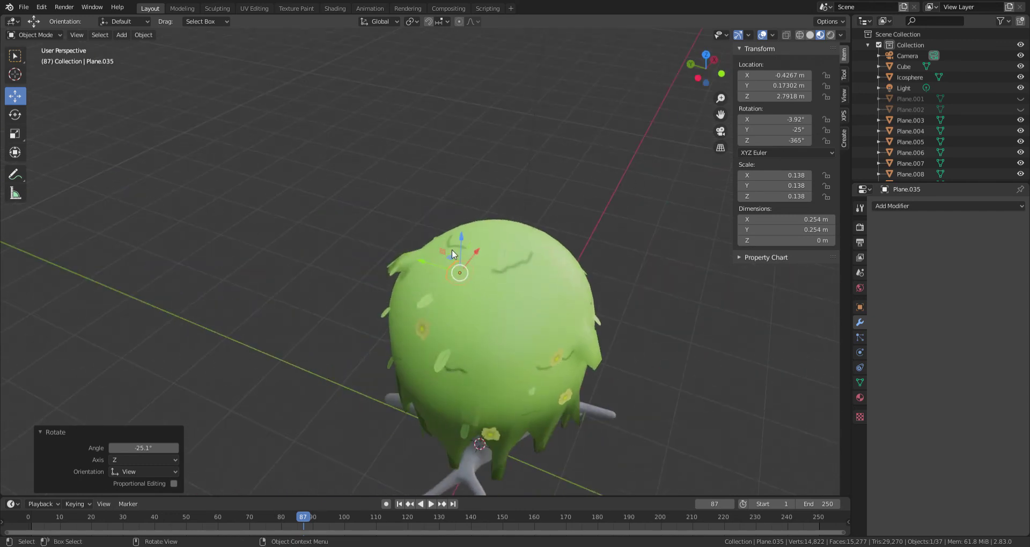
{"action": "left_click_drag", "start_coordinate": [452, 249], "coordinate": [467, 237]}
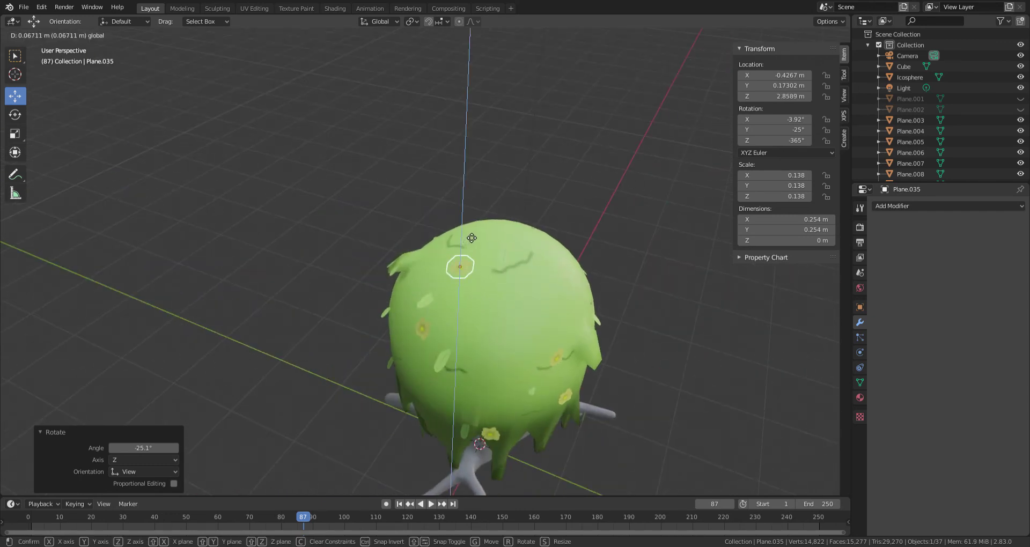
{"action": "left_click", "coordinate": [471, 238]}
{"action": "left_click", "coordinate": [595, 200]}
{"action": "mouse_move", "coordinate": [594, 200]}
{"action": "middle_mouse_down"}
{"action": "mouse_move", "coordinate": [525, 166]}
{"action": "mouse_move", "coordinate": [521, 135]}
{"action": "mouse_move", "coordinate": [595, 108]}
{"action": "mouse_move", "coordinate": [607, 143]}
{"action": "mouse_move", "coordinate": [650, 153]}
{"action": "middle_mouse_up"}
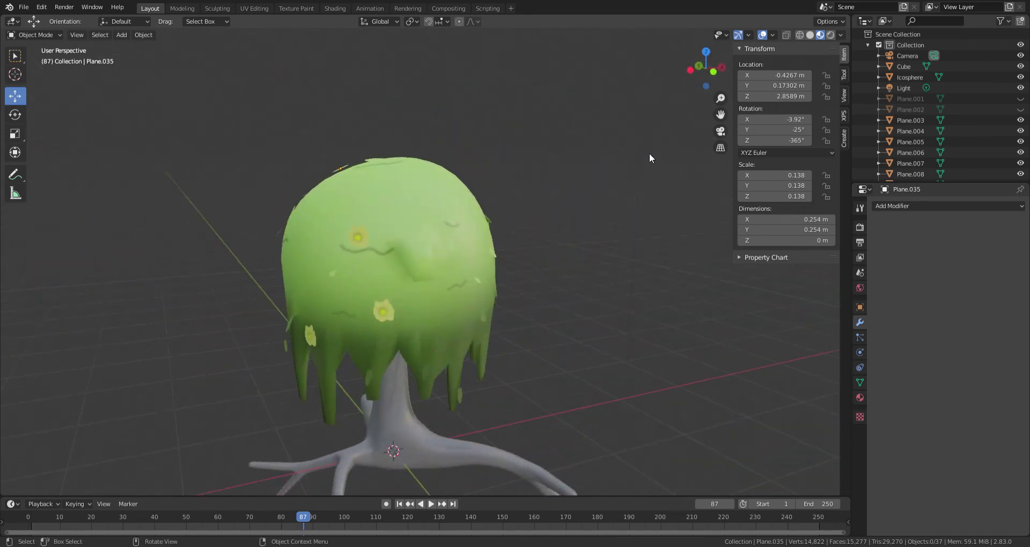
Hide Plane.002, the green canopy and the trunk, viewing from the front in solid shading.
{"action": "left_click", "coordinate": [1022, 109]}
{"action": "scroll", "coordinate": [1020, 129], "scroll_direction": "down", "scroll_amount": 3}
{"action": "scroll", "coordinate": [1018, 150], "scroll_direction": "down", "scroll_amount": 2}
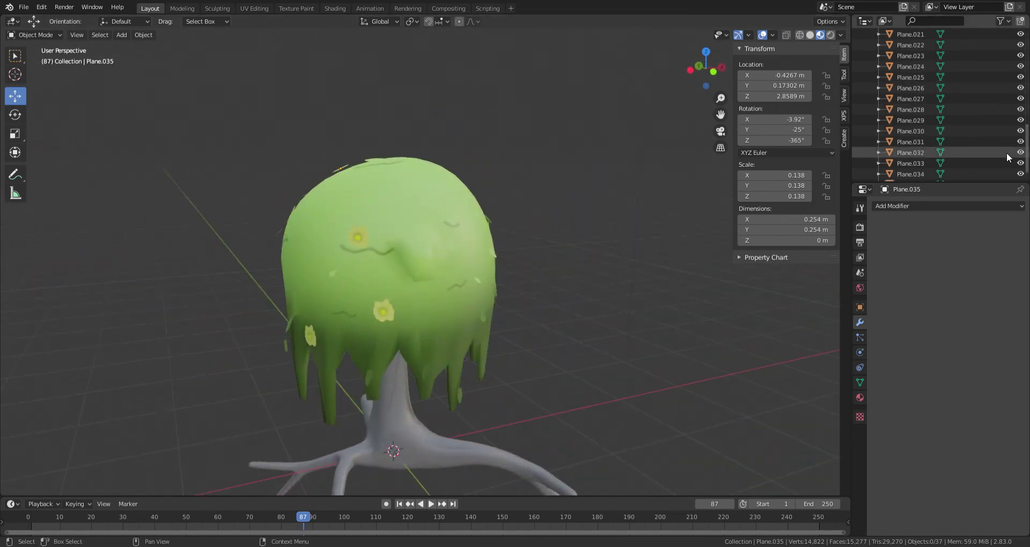
{"action": "scroll", "coordinate": [1007, 152], "scroll_direction": "down", "scroll_amount": 1}
{"action": "left_click", "coordinate": [406, 210]}
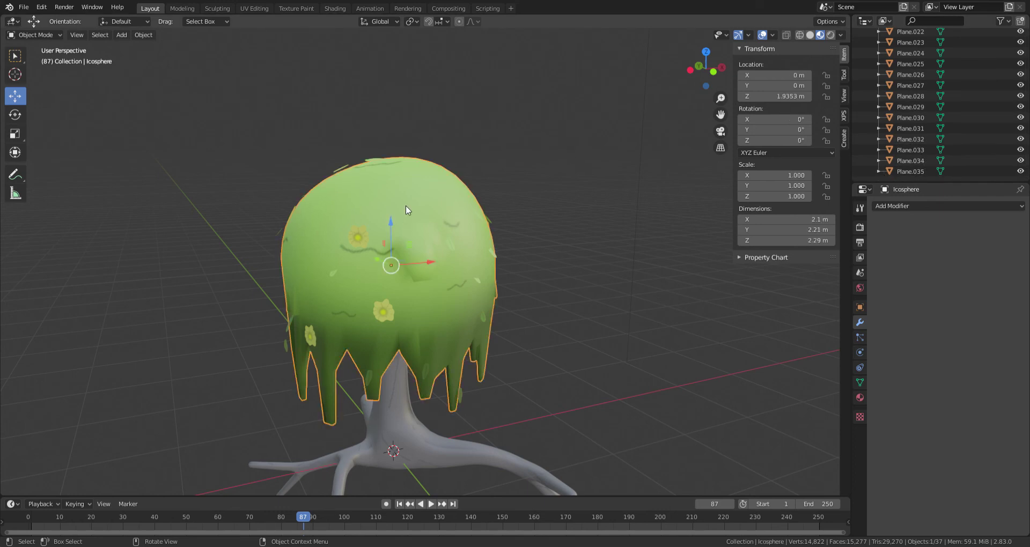
{"action": "key", "text": "h"}
{"action": "left_click", "coordinate": [714, 71]}
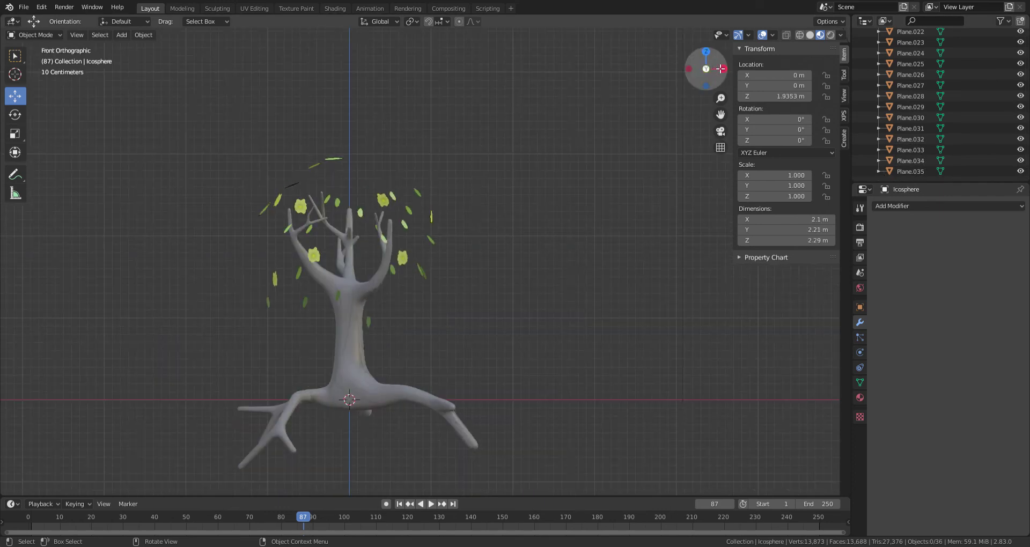
{"action": "left_click", "coordinate": [809, 35]}
{"action": "left_click", "coordinate": [346, 329]}
{"action": "key", "text": "h"}
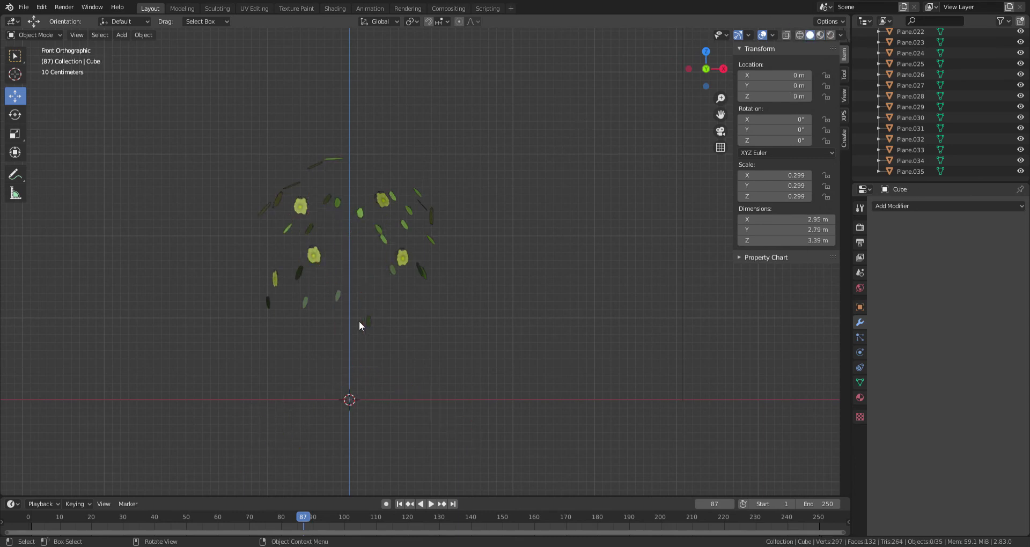
Hide the flower decals one by one and frame the remaining leaf planes.
{"action": "scroll", "coordinate": [359, 316], "scroll_direction": "up", "scroll_amount": 4}
{"action": "left_click", "coordinate": [382, 251]}
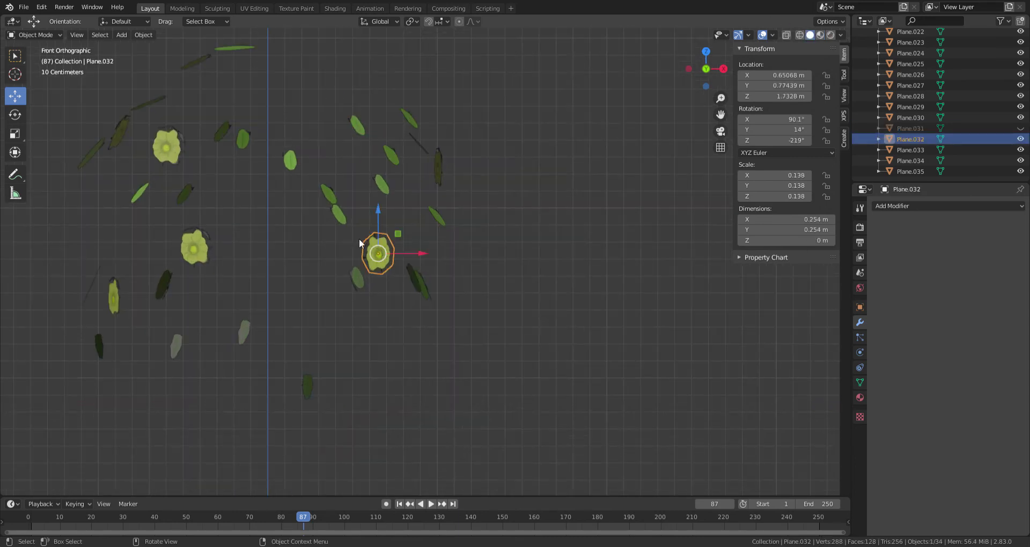
{"action": "key", "text": "h"}
{"action": "left_click", "coordinate": [189, 256]}
{"action": "key", "text": "h"}
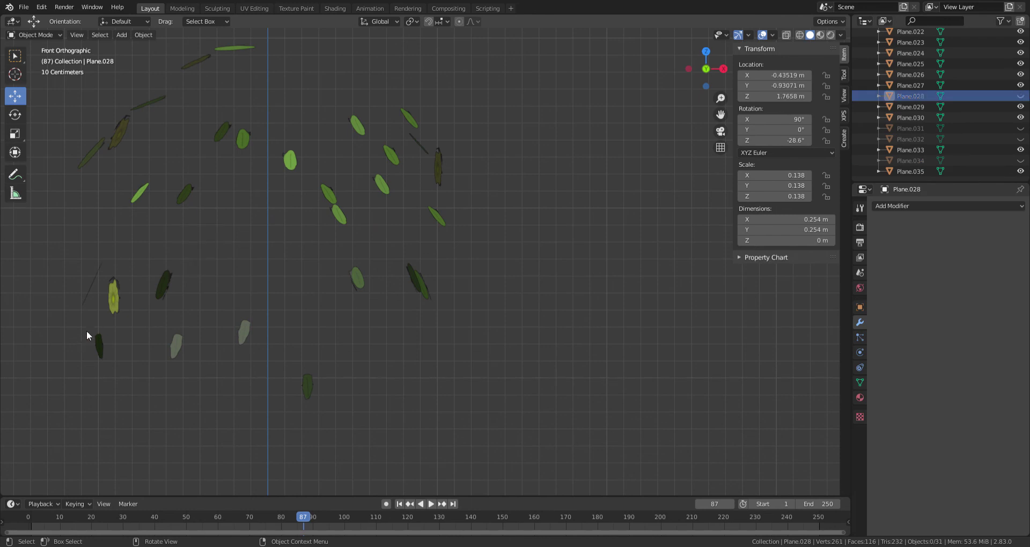
{"action": "left_click", "coordinate": [113, 295]}
{"action": "key", "text": "h"}
{"action": "left_click", "coordinate": [124, 134]}
{"action": "key", "text": "Home"}
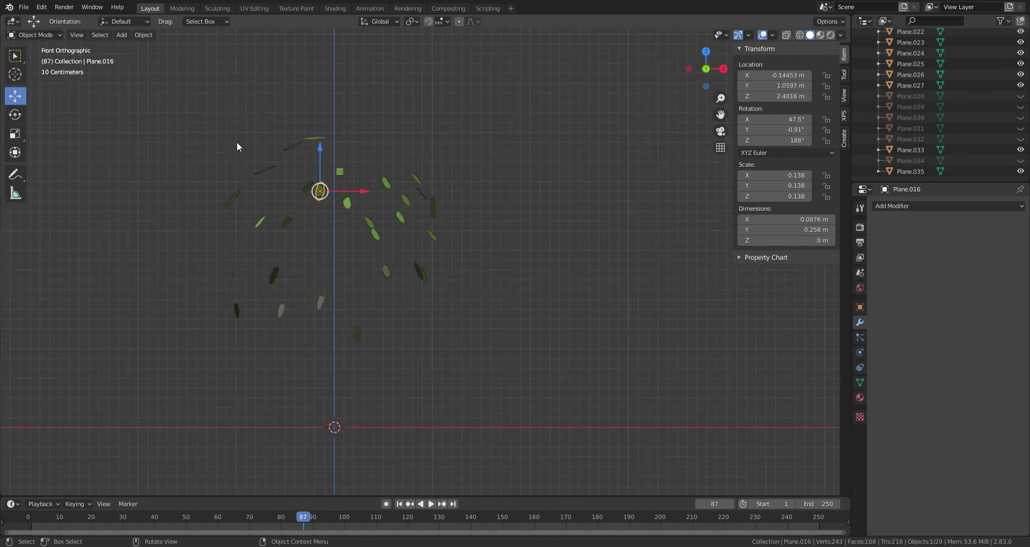
Box-select the leaf decal planes, join them with Ctrl+J and hide the joined object.
{"action": "left_click_drag", "start_coordinate": [213, 63], "coordinate": [498, 365]}
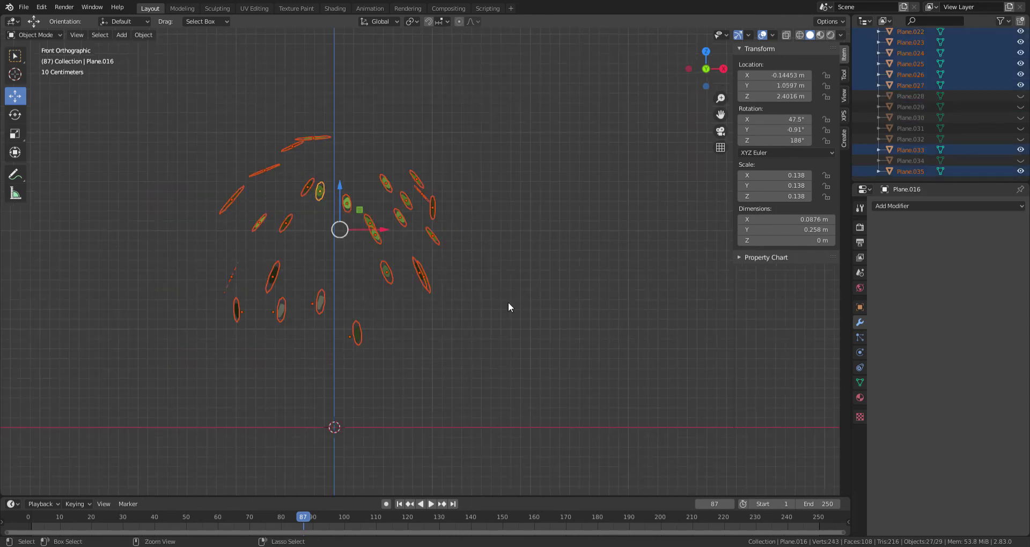
{"action": "key", "text": "ctrl+j"}
{"action": "scroll", "coordinate": [947, 141], "scroll_direction": "up", "scroll_amount": 1}
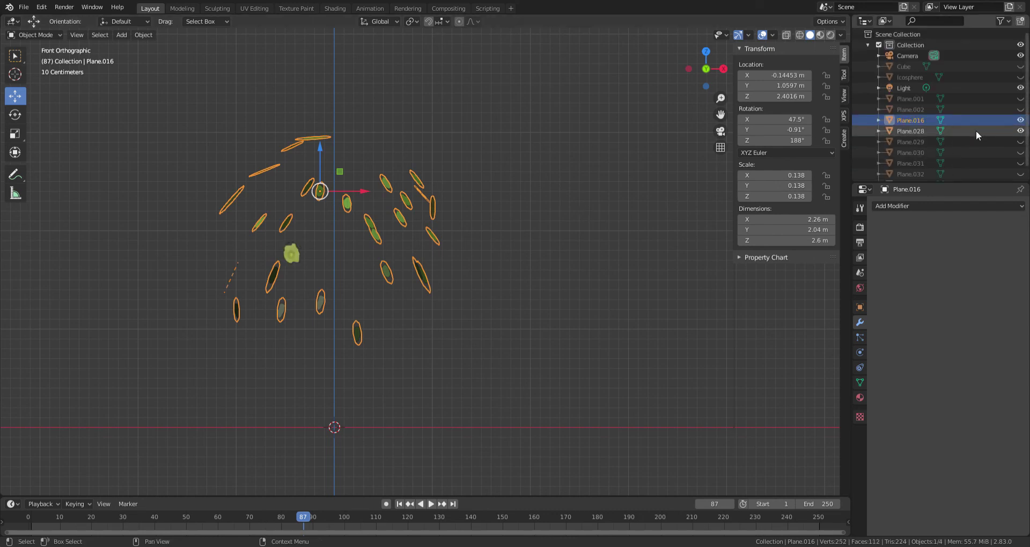
{"action": "key", "text": "h"}
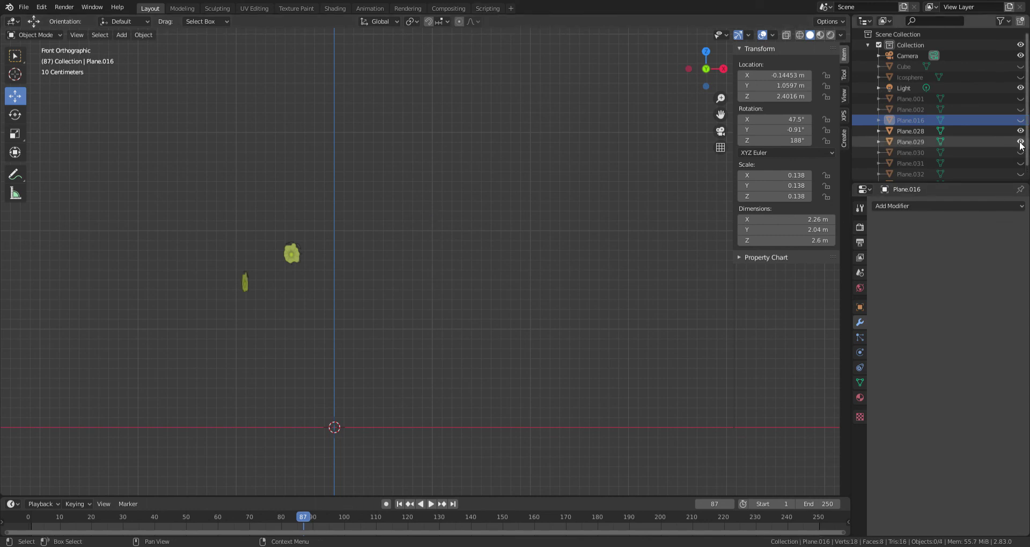
Unhide Plane.001 in the Outliner and hide the leftover row of leaf planes.
{"action": "left_click_drag", "start_coordinate": [1021, 152], "coordinate": [1021, 177]}
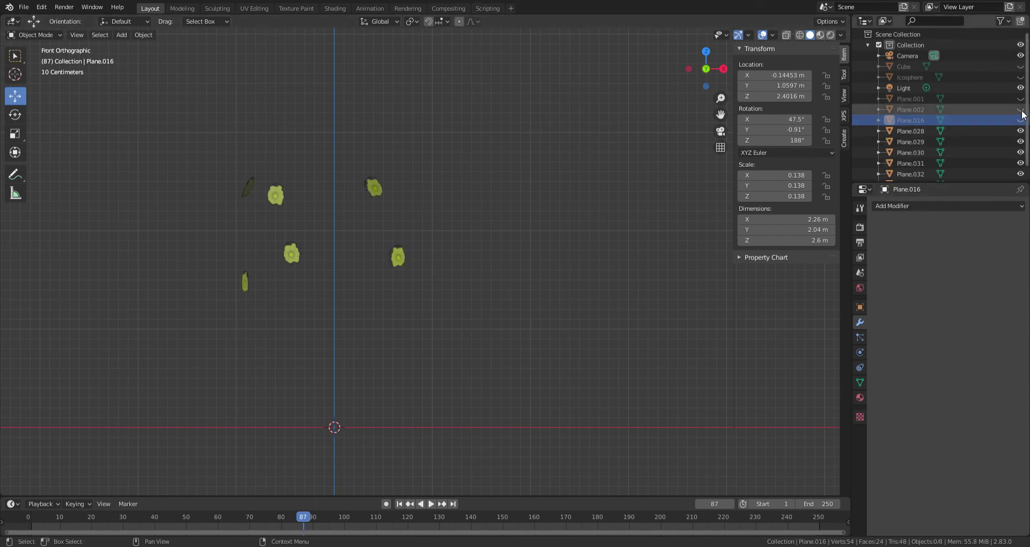
{"action": "left_click", "coordinate": [1022, 98]}
{"action": "left_click", "coordinate": [417, 266]}
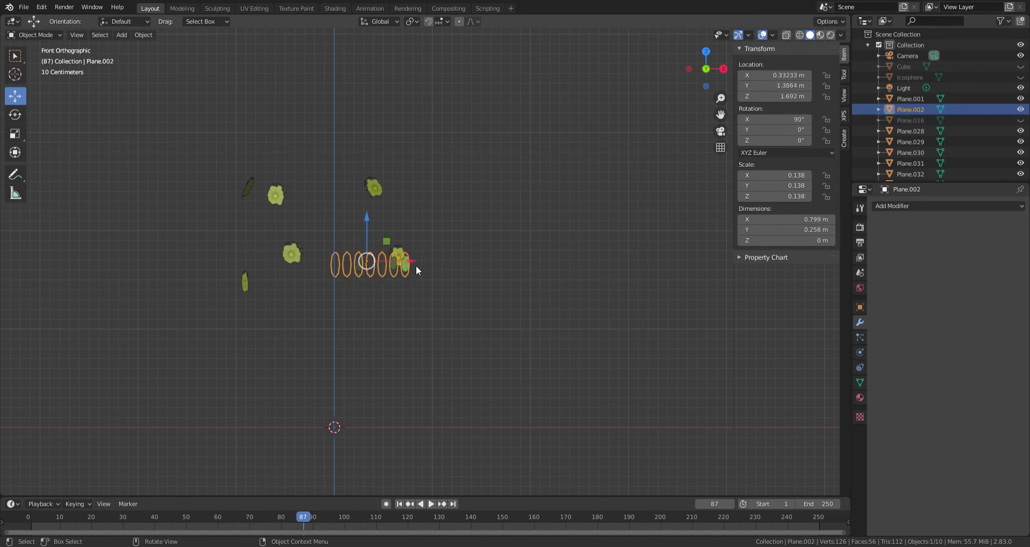
{"action": "middle_click_drag", "start_coordinate": [417, 266], "coordinate": [361, 279]}
{"action": "key", "text": "h"}
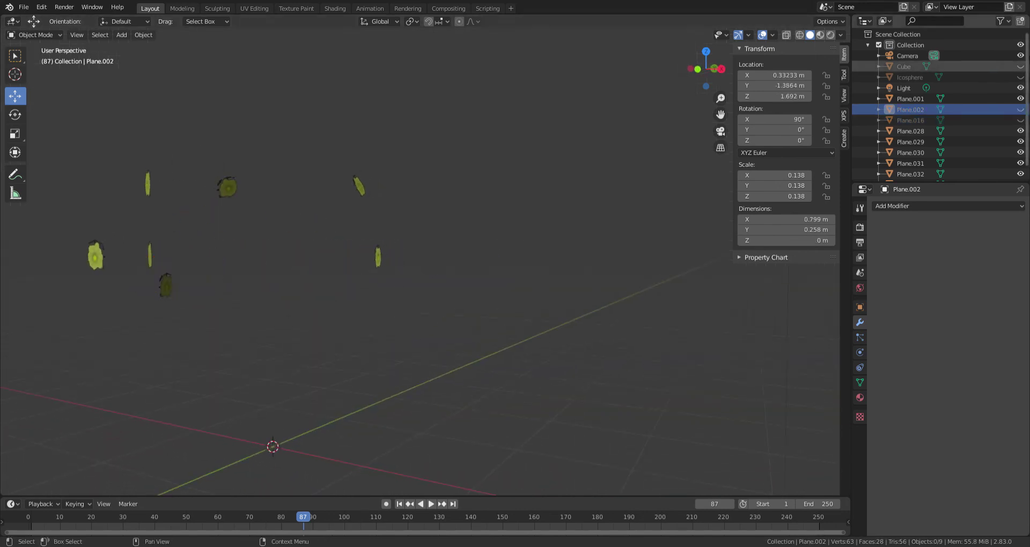
{"action": "left_click", "coordinate": [1022, 77]}
{"action": "left_click", "coordinate": [1021, 78]}
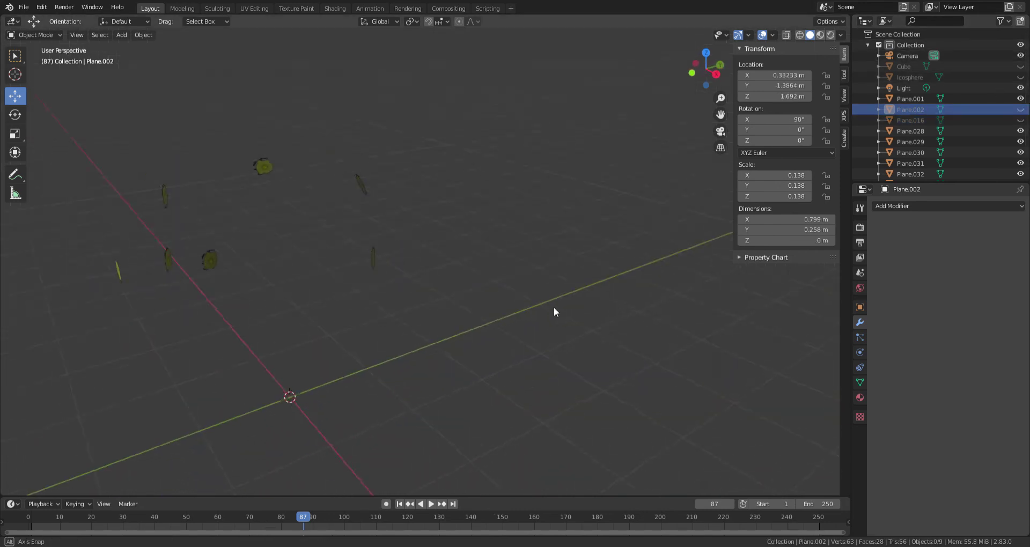
Hide flower Plane.001, keep the trunk hidden and return to the front view.
{"action": "mouse_move", "coordinate": [554, 307]}
{"action": "middle_mouse_down"}
{"action": "mouse_move", "coordinate": [476, 326]}
{"action": "mouse_move", "coordinate": [597, 282]}
{"action": "mouse_move", "coordinate": [467, 322]}
{"action": "middle_mouse_up"}
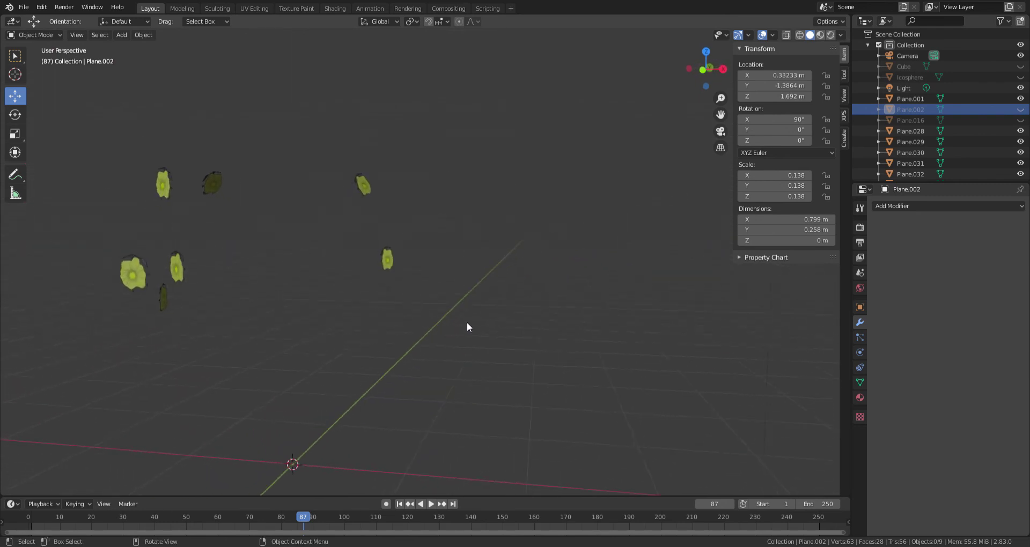
{"action": "left_click", "coordinate": [143, 291]}
{"action": "key", "text": "h"}
{"action": "mouse_move", "coordinate": [194, 264]}
{"action": "middle_mouse_down"}
{"action": "mouse_move", "coordinate": [330, 266]}
{"action": "mouse_move", "coordinate": [246, 259]}
{"action": "middle_mouse_up"}
{"action": "left_click", "coordinate": [1021, 67]}
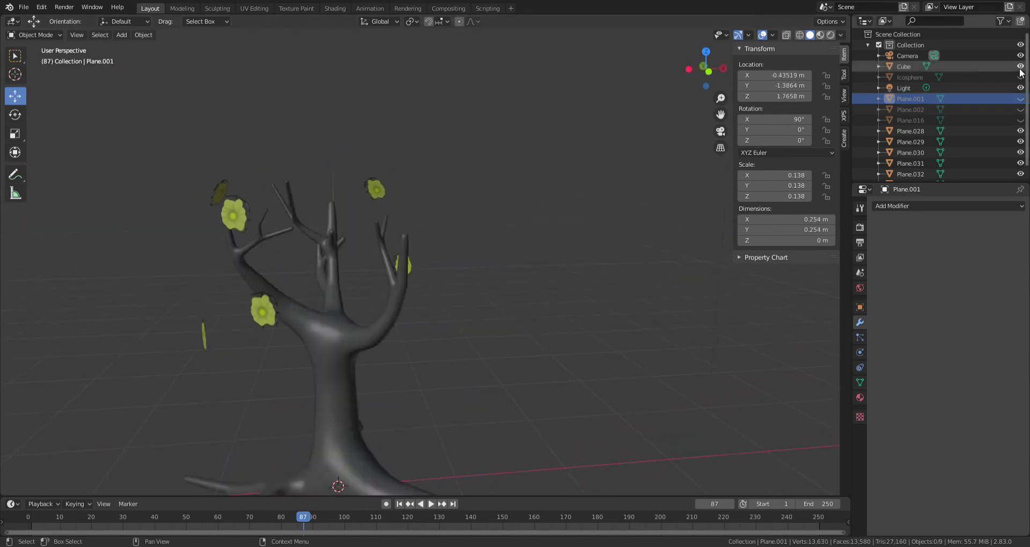
{"action": "left_click", "coordinate": [1020, 66]}
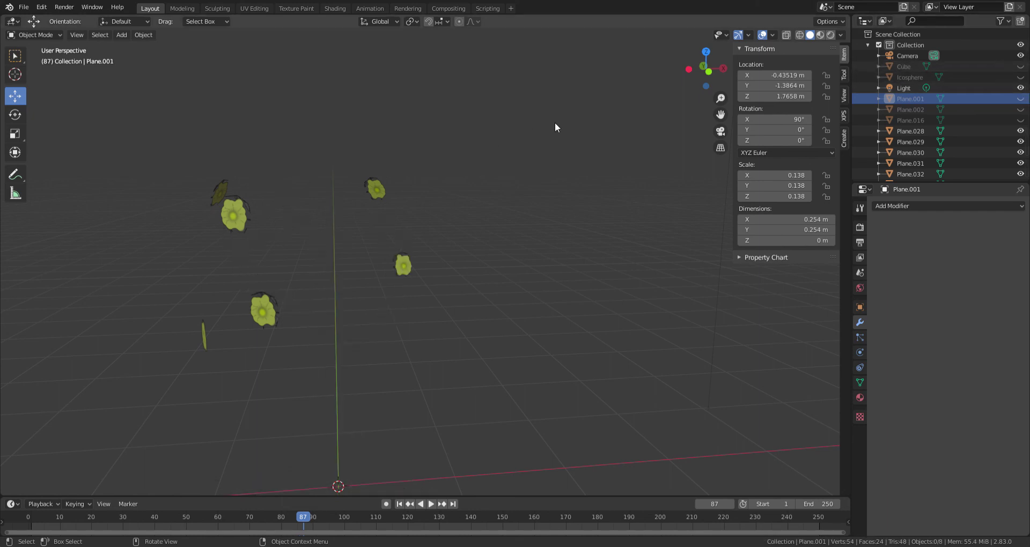
{"action": "left_click", "coordinate": [709, 72]}
Join the six flower decals into one object and unhide the trunk and canopy.
{"action": "left_click_drag", "start_coordinate": [161, 131], "coordinate": [553, 339]}
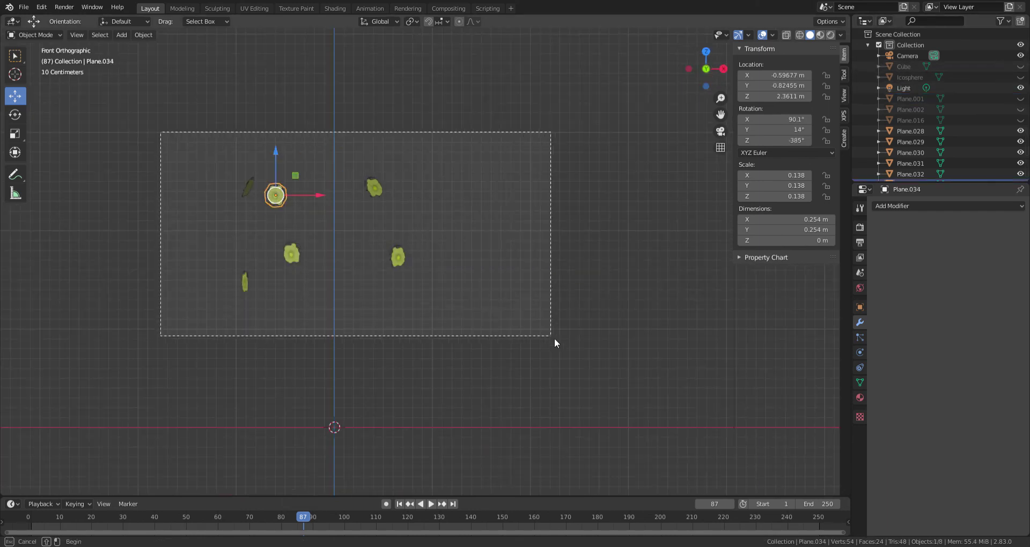
{"action": "key", "text": "ctrl+j"}
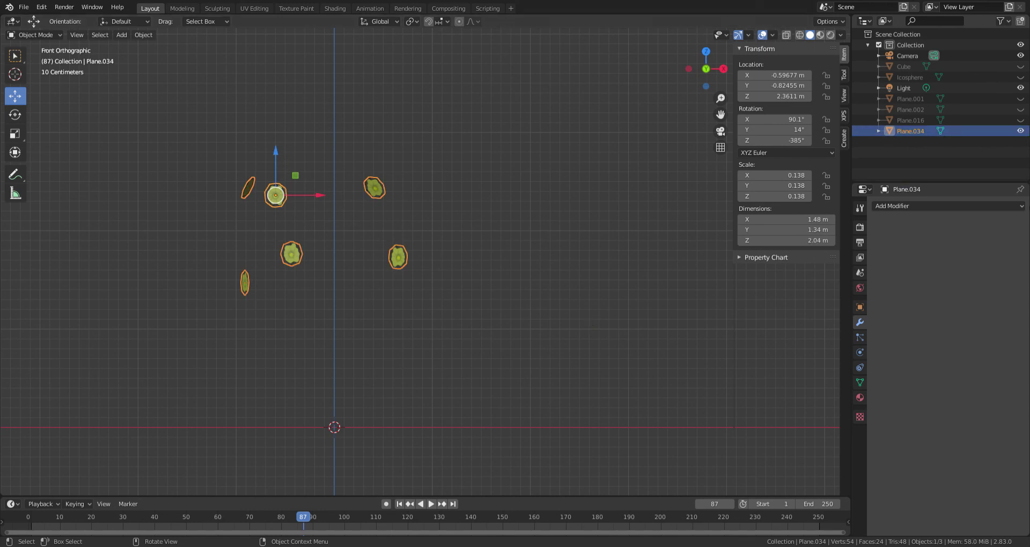
{"action": "left_click", "coordinate": [1020, 66]}
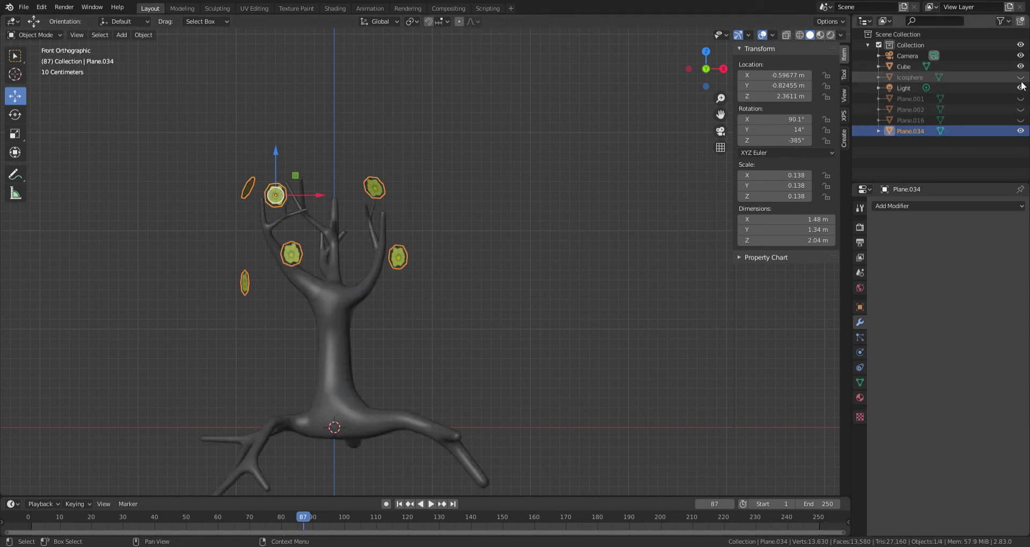
{"action": "left_click", "coordinate": [1020, 77]}
Orbit around the tree, then select the canopy and the joined leaves object Plane.016.
{"action": "left_click", "coordinate": [506, 136]}
{"action": "middle_click_drag", "start_coordinate": [505, 136], "coordinate": [527, 173]}
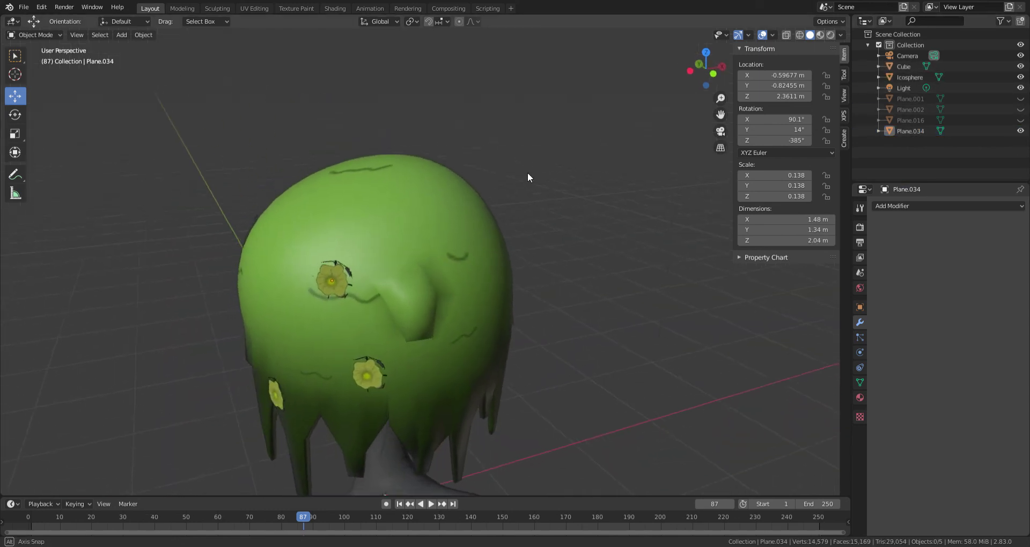
{"action": "middle_click_drag", "start_coordinate": [537, 268], "coordinate": [698, 252]}
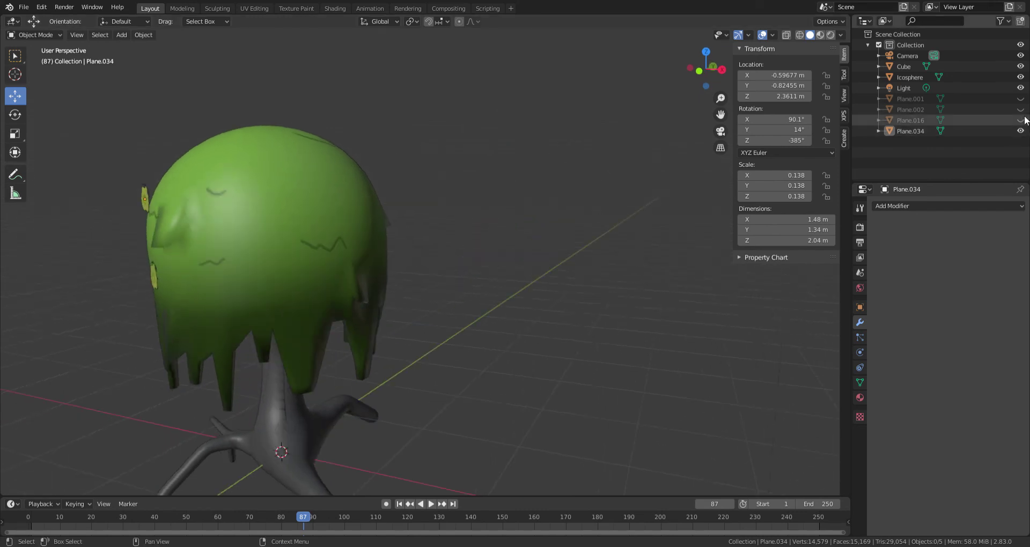
{"action": "mouse_move", "coordinate": [536, 214]}
{"action": "middle_mouse_down"}
{"action": "mouse_move", "coordinate": [526, 206]}
{"action": "mouse_move", "coordinate": [593, 206]}
{"action": "mouse_move", "coordinate": [620, 223]}
{"action": "mouse_move", "coordinate": [571, 249]}
{"action": "mouse_move", "coordinate": [365, 265]}
{"action": "mouse_move", "coordinate": [389, 343]}
{"action": "middle_mouse_up"}
{"action": "left_click", "coordinate": [400, 347]}
{"action": "scroll", "coordinate": [400, 349], "scroll_direction": "up", "scroll_amount": 2}
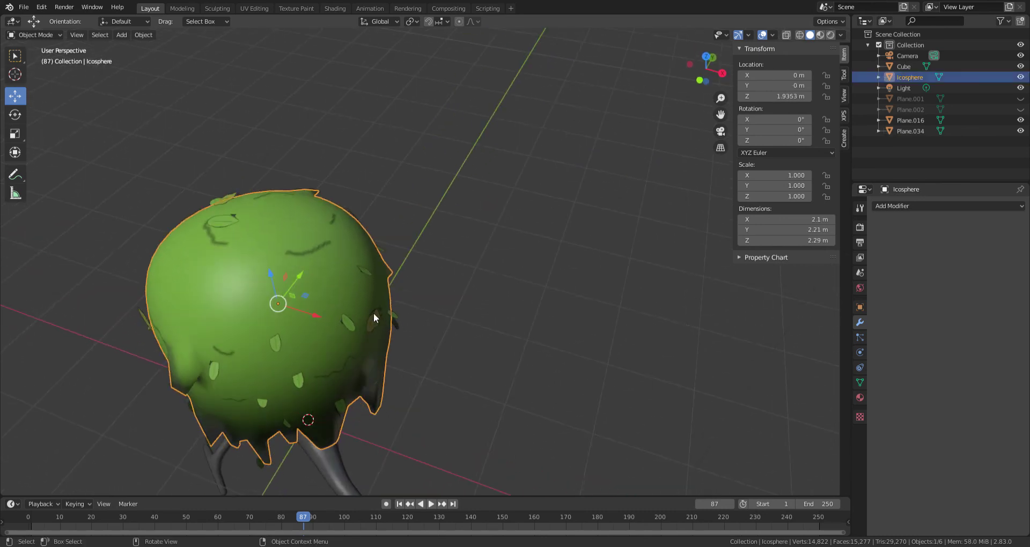
{"action": "left_click", "coordinate": [375, 316]}
{"action": "scroll", "coordinate": [376, 315], "scroll_direction": "up", "scroll_amount": 3}
In Edit Mode on the joined leaves, select one stray leaf and separate it as Plane.003.
{"action": "left_click", "coordinate": [32, 35]}
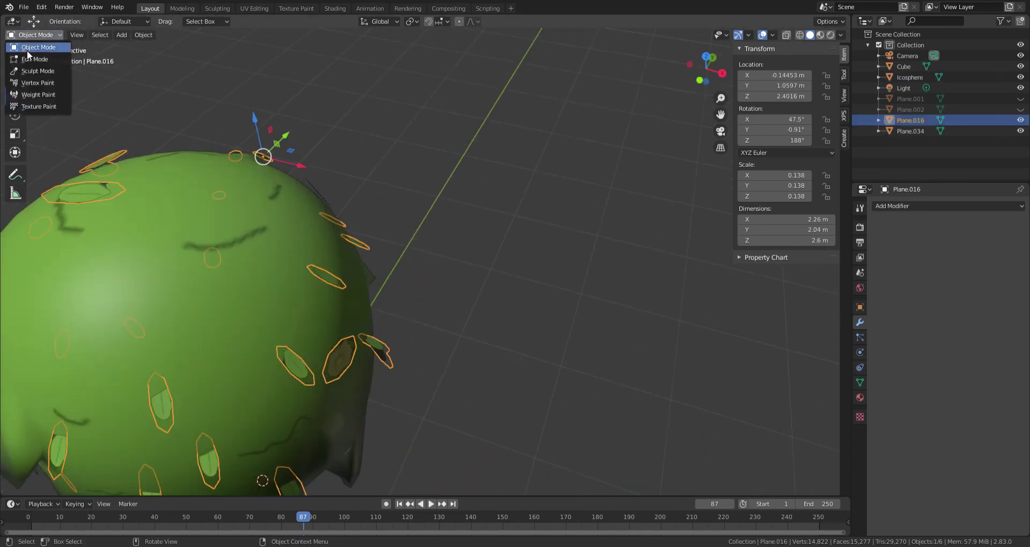
{"action": "left_click", "coordinate": [32, 58]}
{"action": "key", "text": "l"}
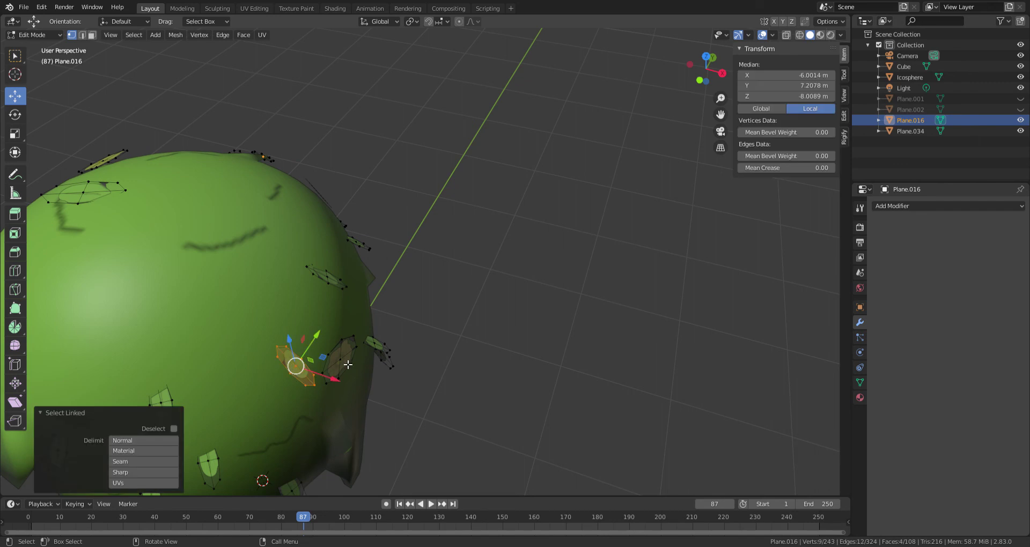
{"action": "left_click", "coordinate": [468, 284]}
{"action": "key", "text": "l"}
{"action": "right_click", "coordinate": [359, 355]}
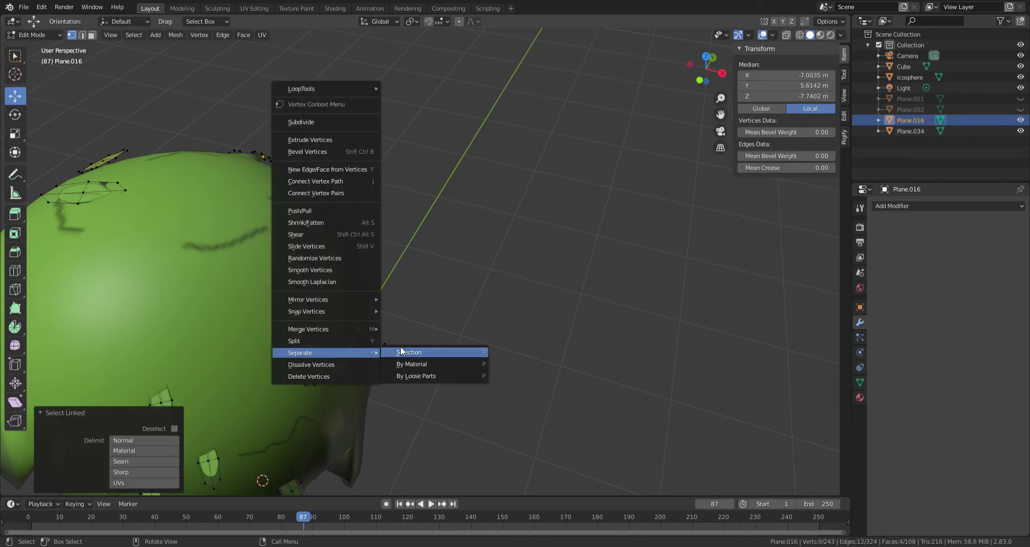
{"action": "left_click", "coordinate": [401, 351]}
Back in Object Mode, deselect everything and hide the green canopy.
{"action": "key", "text": "Tab"}
{"action": "key", "text": "alt+a"}
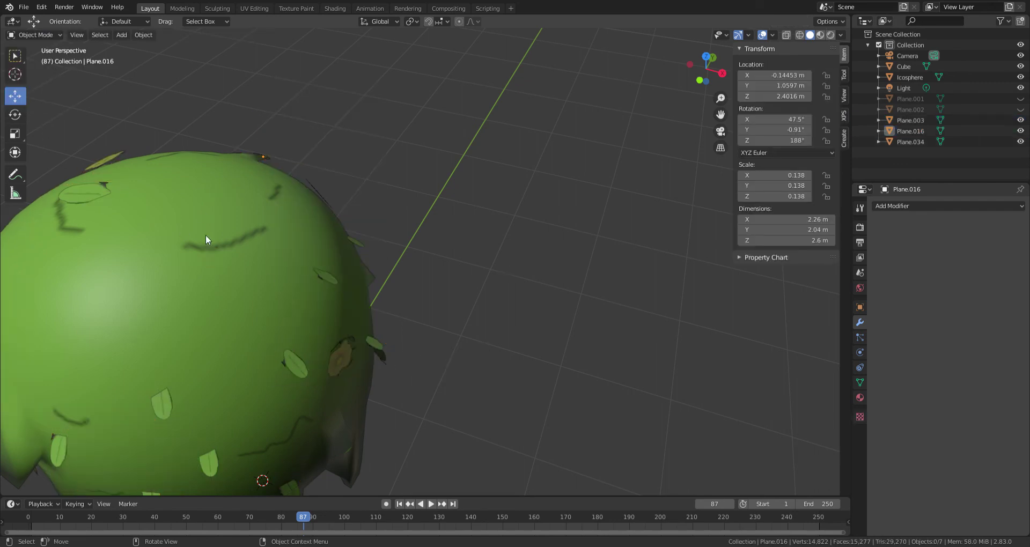
{"action": "left_click", "coordinate": [281, 320]}
{"action": "key", "text": "h"}
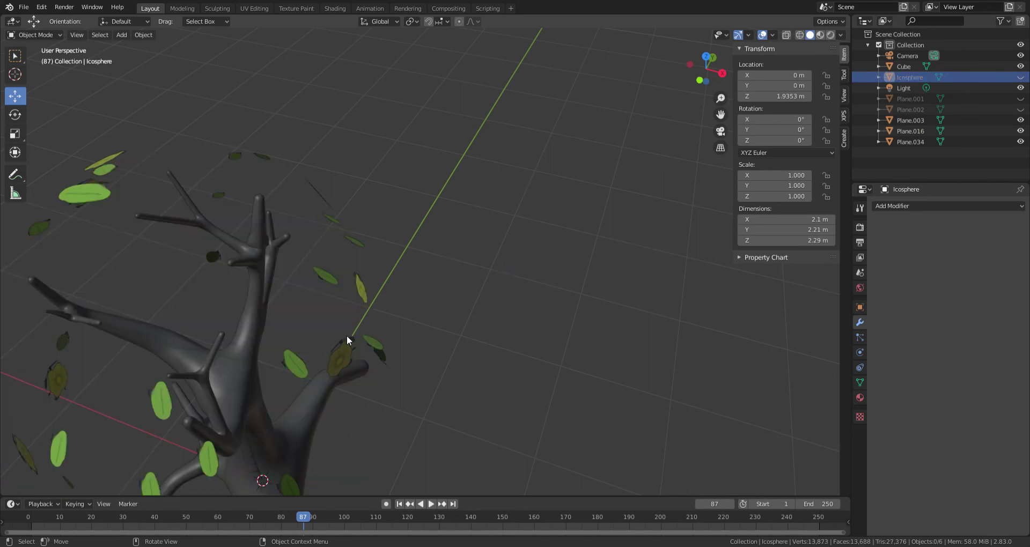
{"action": "middle_click_drag", "start_coordinate": [308, 304], "coordinate": [352, 301]}
Hide the tree trunk (Cube) and the leaves object (Plane.016).
{"action": "left_click", "coordinate": [253, 355]}
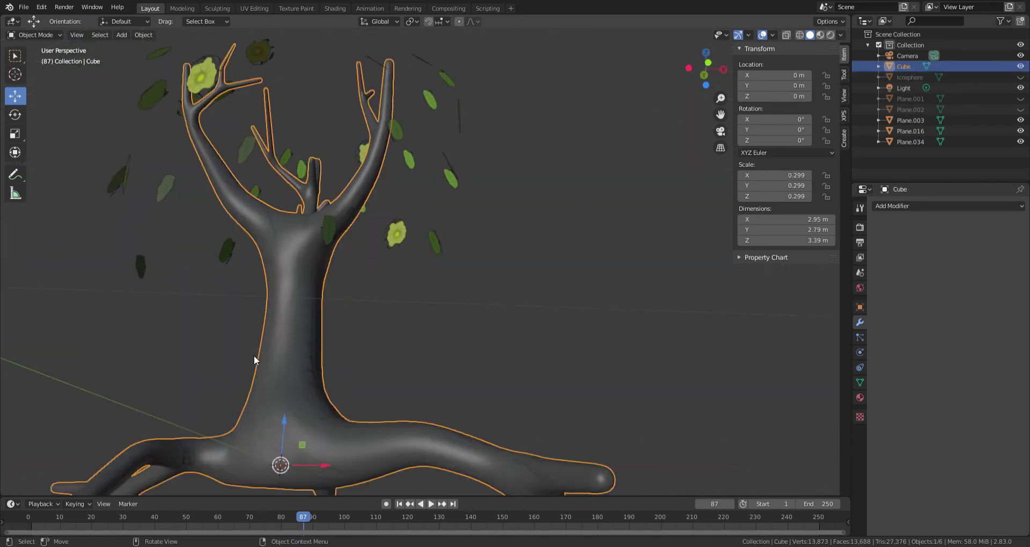
{"action": "key", "text": "h"}
{"action": "mouse_move", "coordinate": [253, 355]}
{"action": "middle_mouse_down"}
{"action": "mouse_move", "coordinate": [296, 353]}
{"action": "mouse_move", "coordinate": [343, 205]}
{"action": "middle_mouse_up"}
{"action": "left_click", "coordinate": [320, 210]}
{"action": "key", "text": "h"}
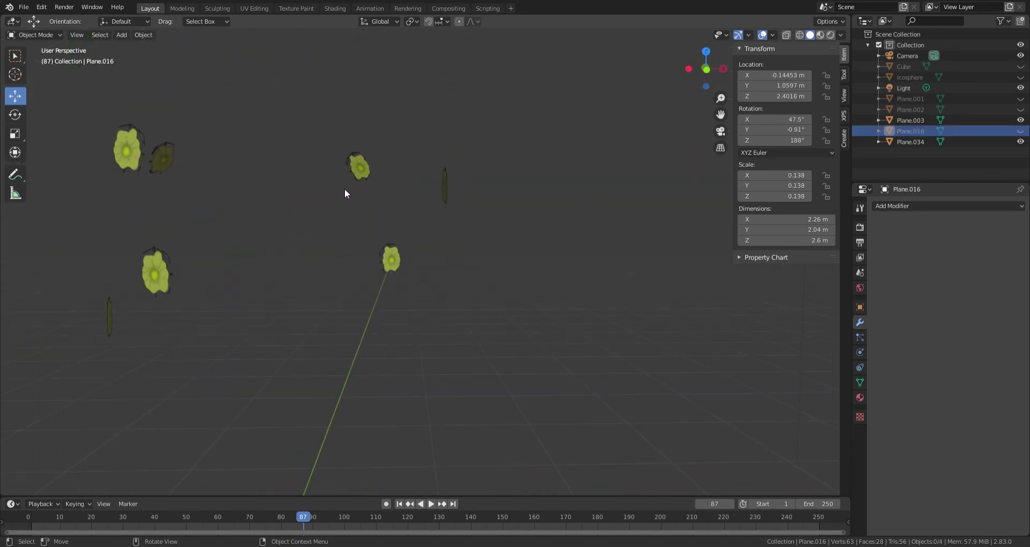
Join the separated decal Plane.003 into the flower object Plane.034.
{"action": "left_click", "coordinate": [345, 190]}
{"action": "left_click_drag", "start_coordinate": [418, 223], "coordinate": [494, 346]}
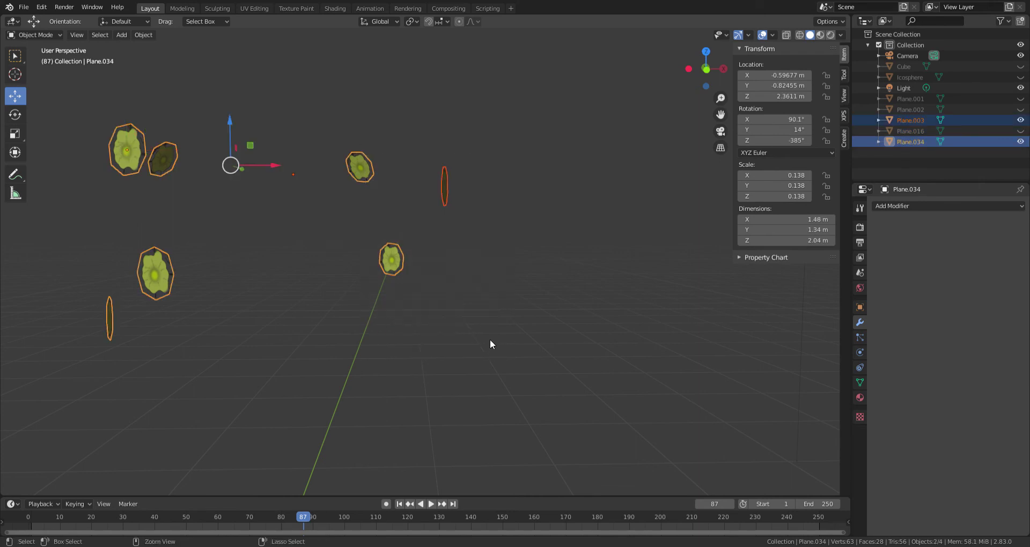
{"action": "key", "text": "ctrl+j"}
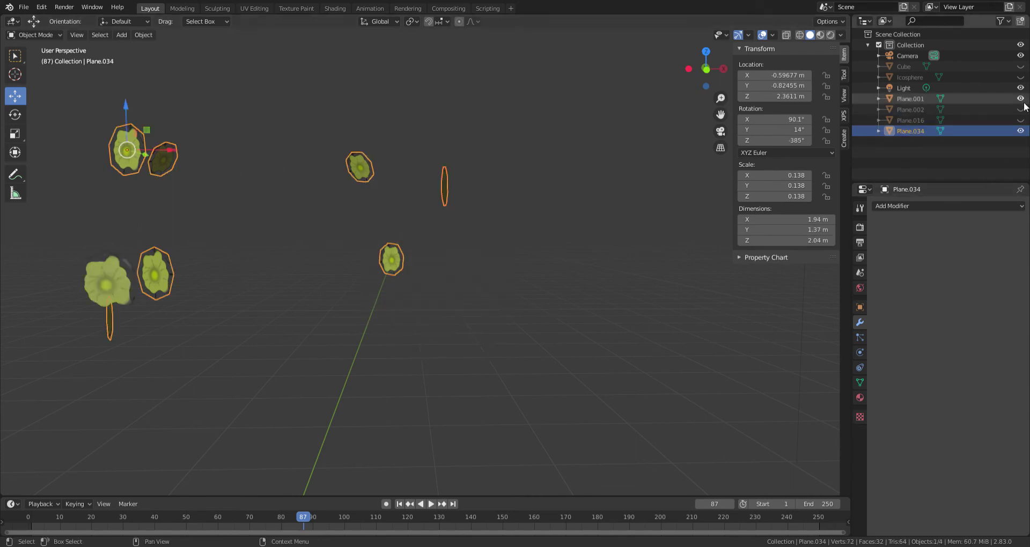
Unhide the leaf planes, leaves object, trunk, light and green canopy.
{"action": "left_click_drag", "start_coordinate": [1021, 110], "coordinate": [1021, 121]}
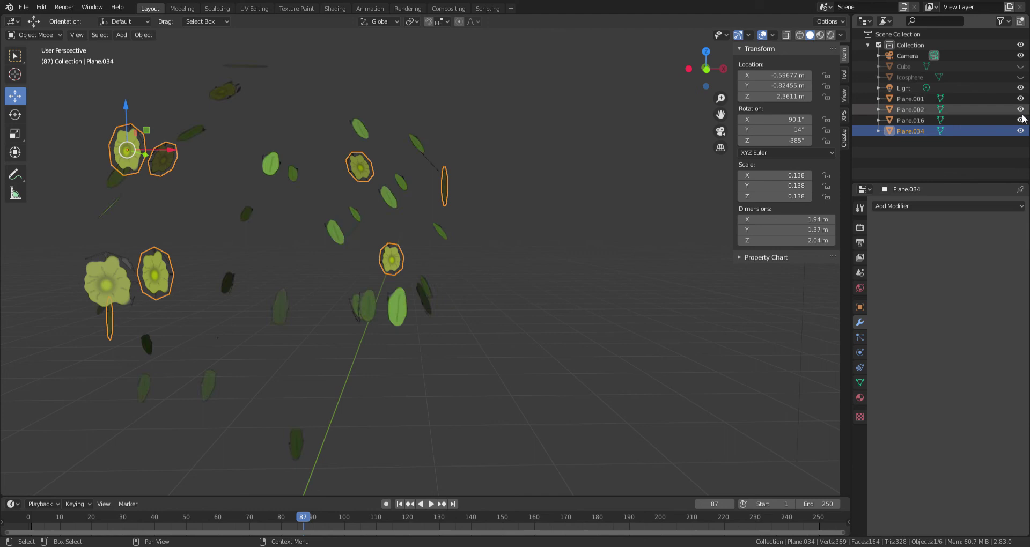
{"action": "left_click", "coordinate": [1020, 66]}
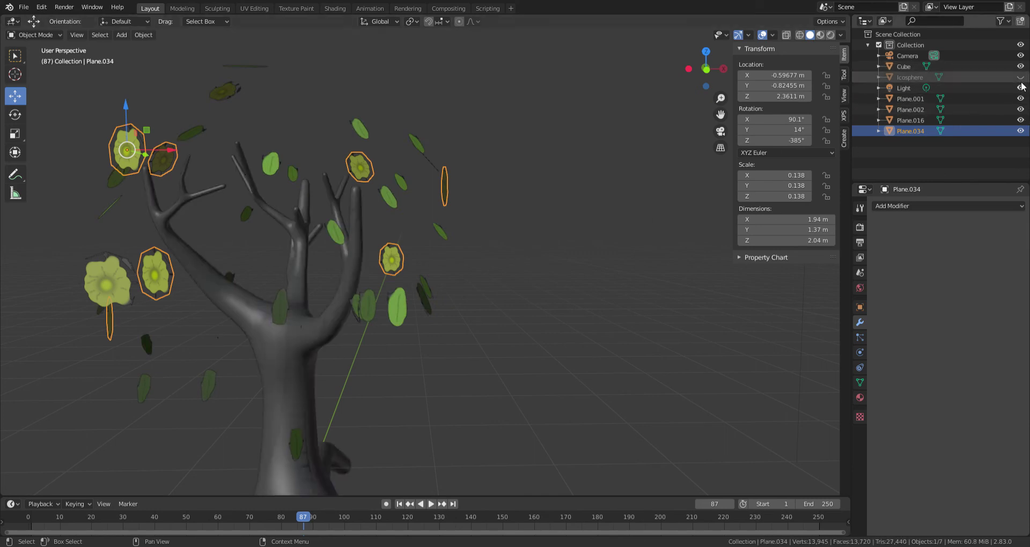
{"action": "left_click", "coordinate": [1021, 88]}
{"action": "left_click", "coordinate": [1021, 76]}
Select flower decals Plane.001 and Plane.002 and view the tree in Material Preview shading.
{"action": "left_click", "coordinate": [112, 266]}
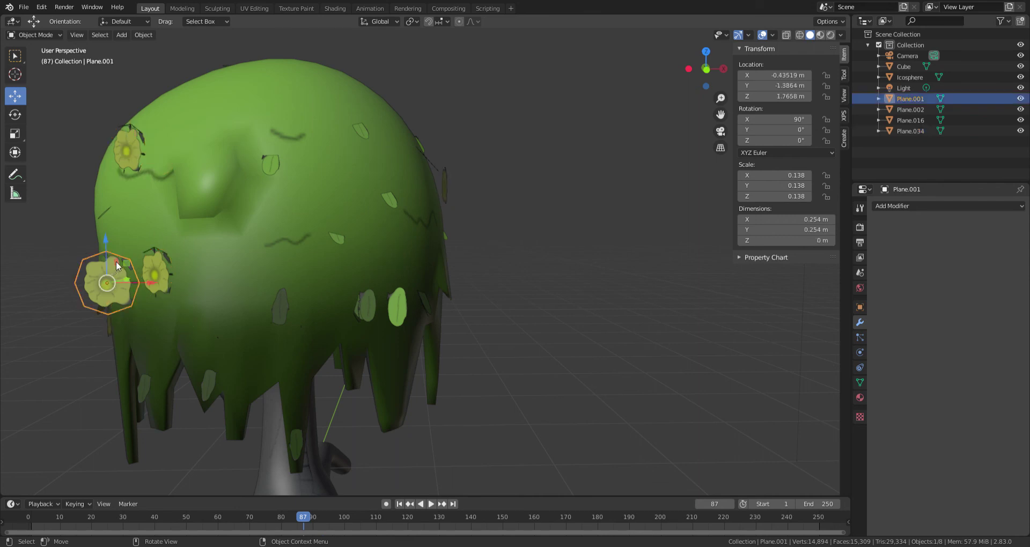
{"action": "scroll", "coordinate": [439, 214], "scroll_direction": "down", "scroll_amount": 5}
{"action": "mouse_move", "coordinate": [475, 217]}
{"action": "middle_mouse_down"}
{"action": "mouse_move", "coordinate": [358, 214]}
{"action": "mouse_move", "coordinate": [154, 240]}
{"action": "mouse_move", "coordinate": [365, 219]}
{"action": "middle_mouse_up"}
{"action": "scroll", "coordinate": [365, 219], "scroll_direction": "up", "scroll_amount": 2}
{"action": "left_click", "coordinate": [227, 257]}
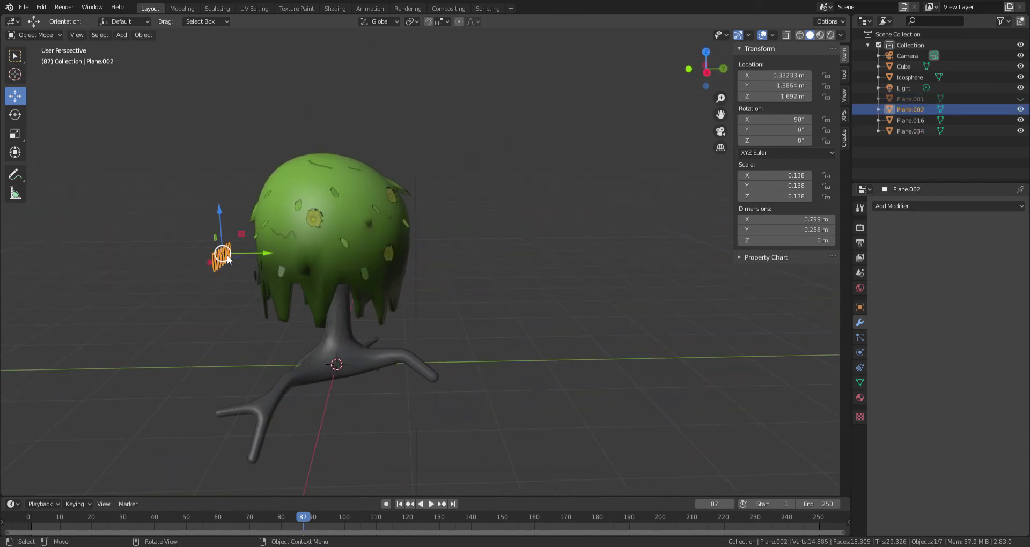
{"action": "left_click", "coordinate": [820, 34]}
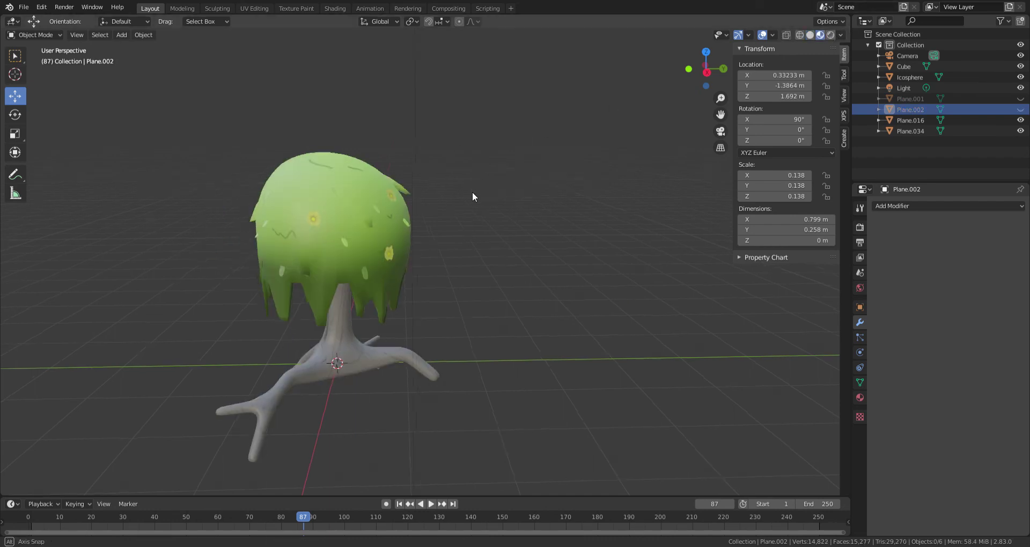